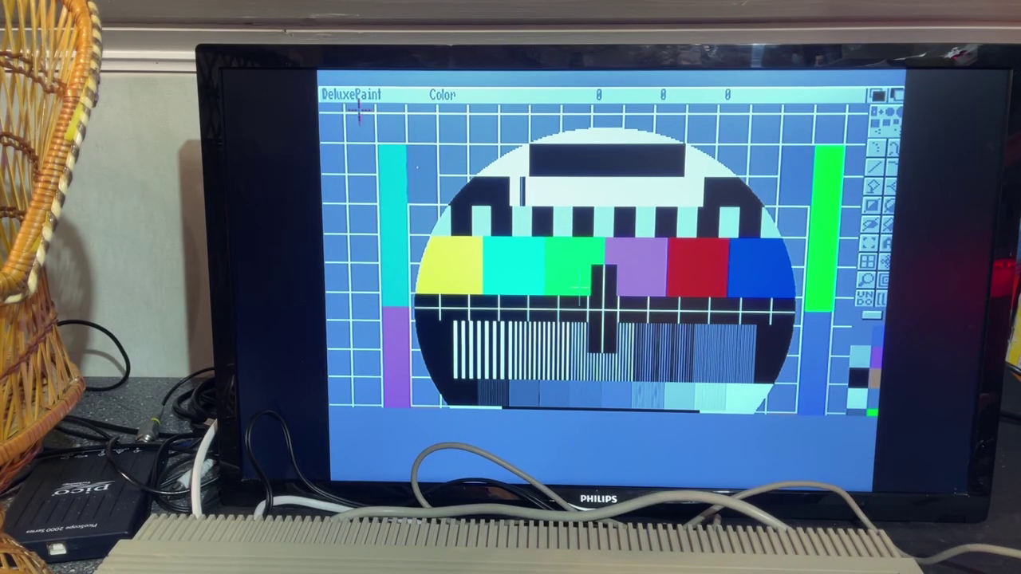
- Load the Clapper1 clapperboard picture, accepting the switch to its 640 x 512 format
right_click(363, 107)
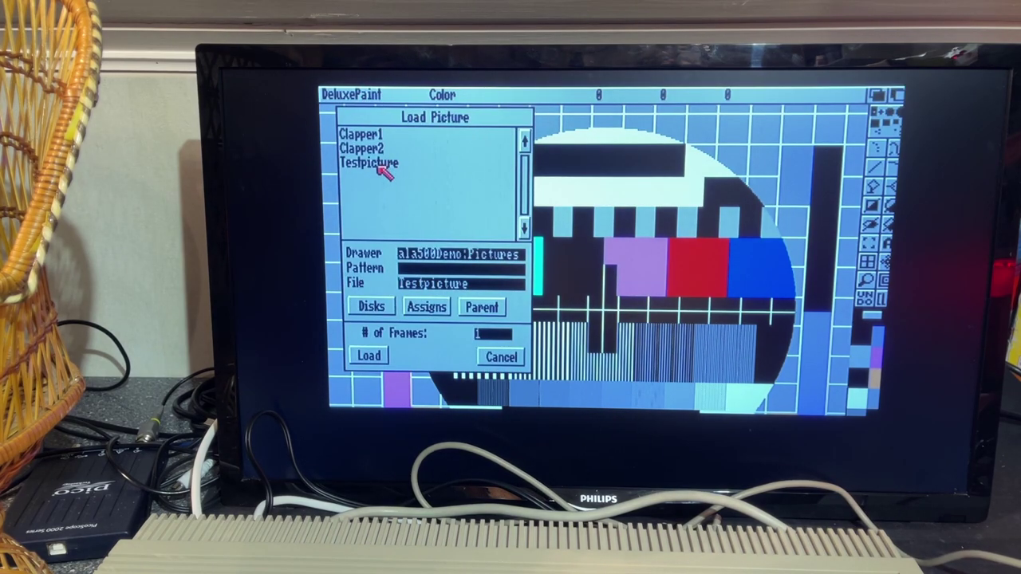
click(374, 137)
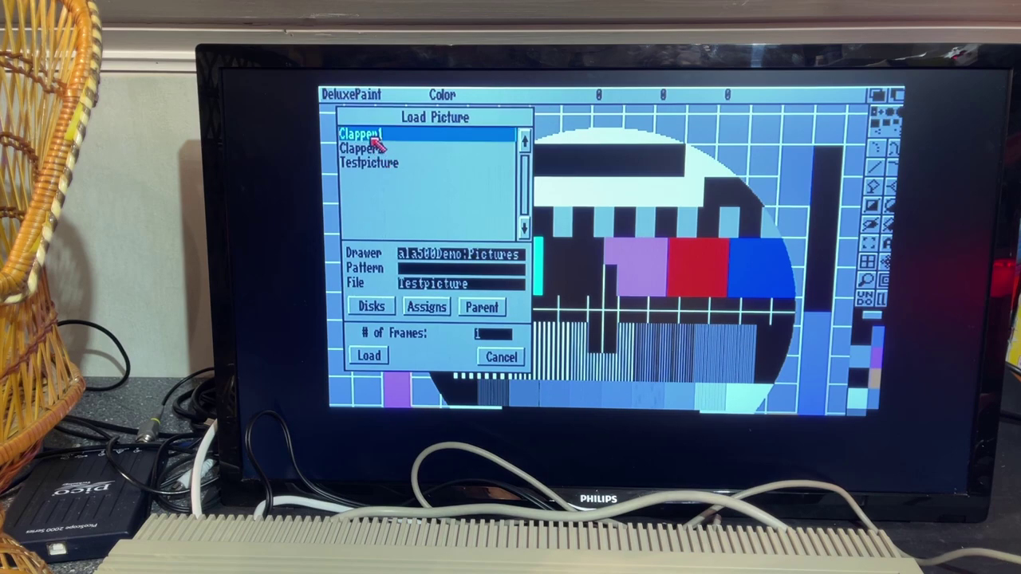
click(371, 357)
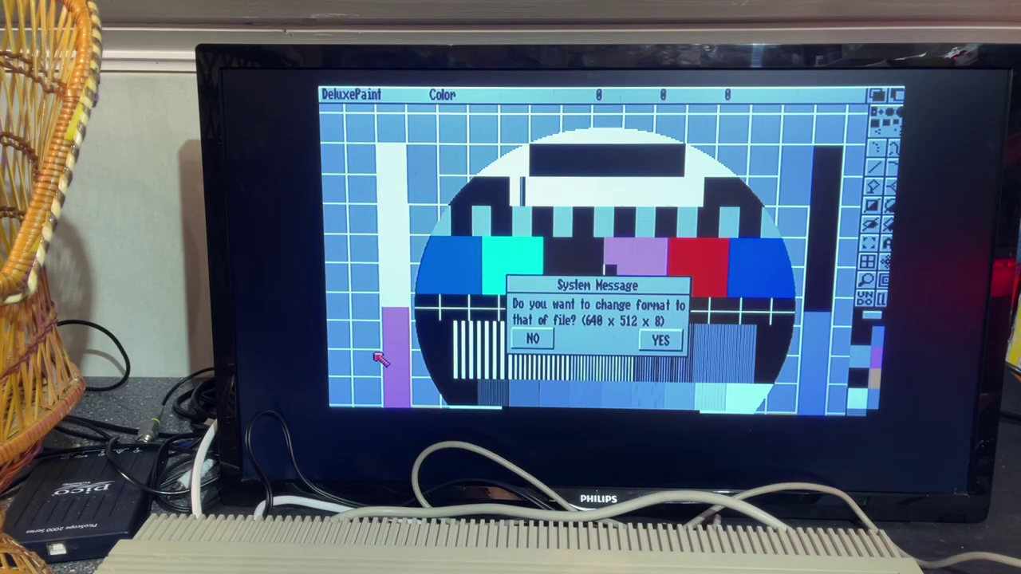
click(660, 341)
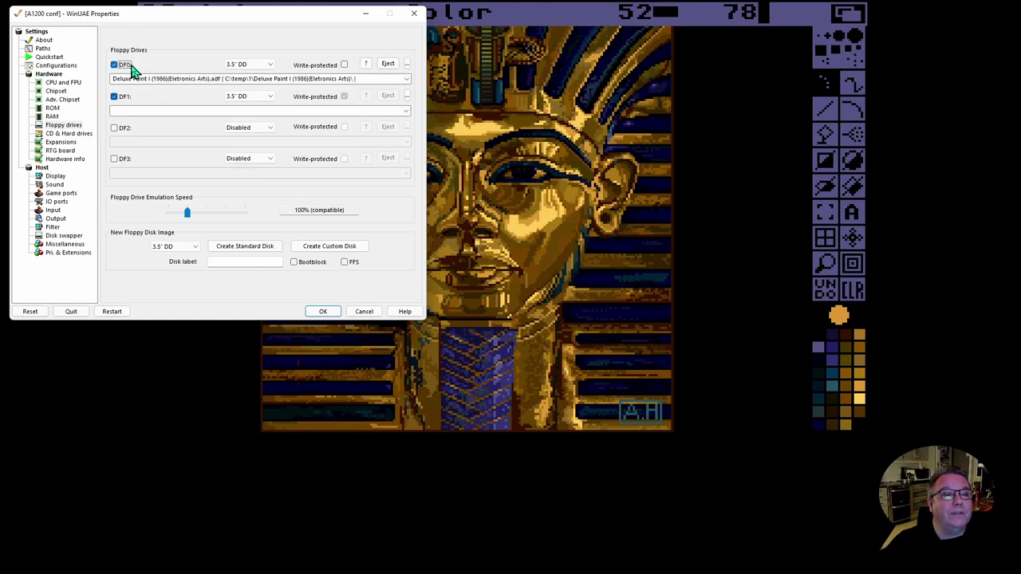
- Cancel the WinUAE floppy-drive settings without changes to return to the pharaoh picture
click(364, 313)
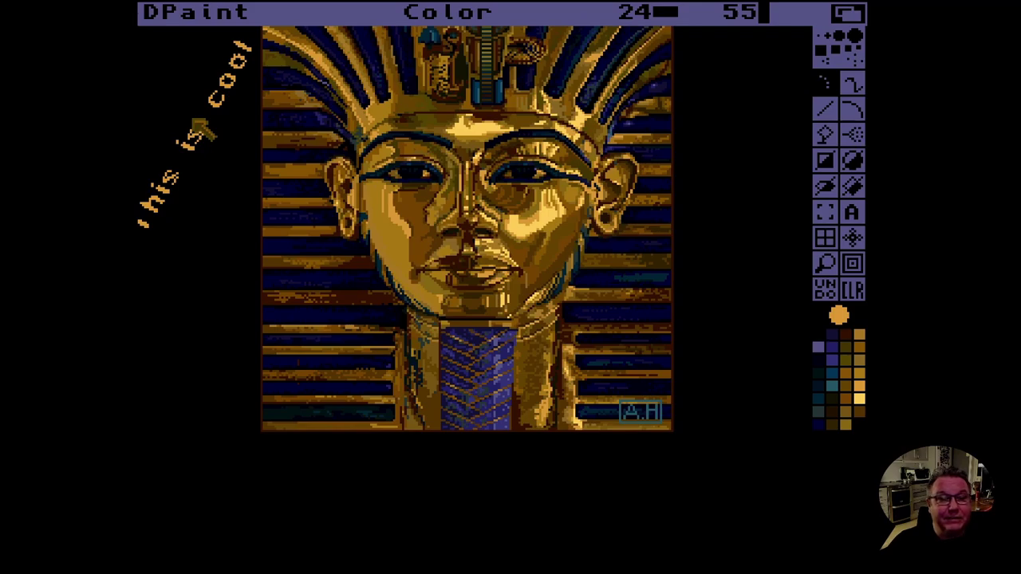
mouse_move(200, 128)
mouse_down()
mouse_move(209, 177)
mouse_move(235, 220)
mouse_move(223, 183)
mouse_up()
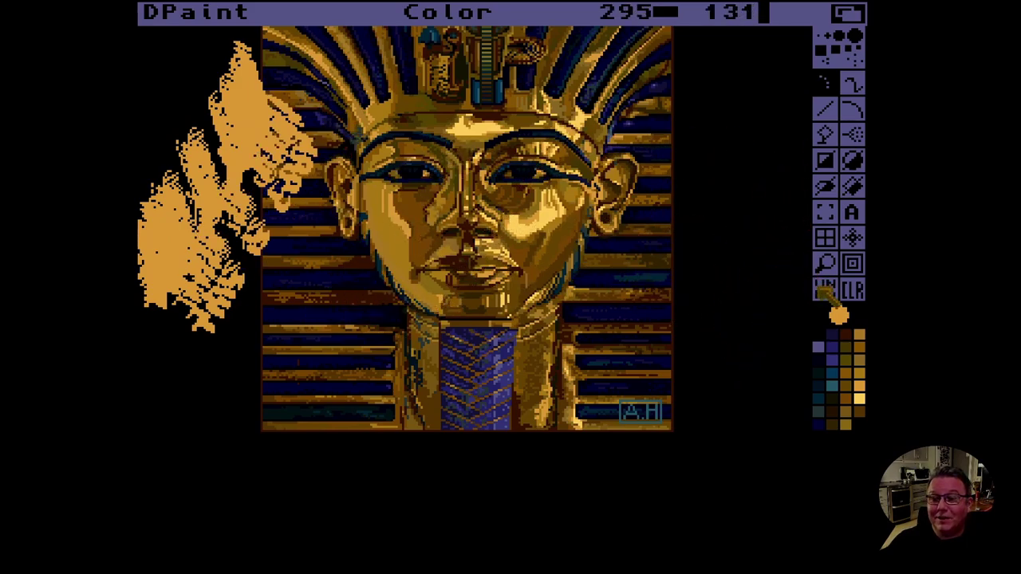
click(826, 291)
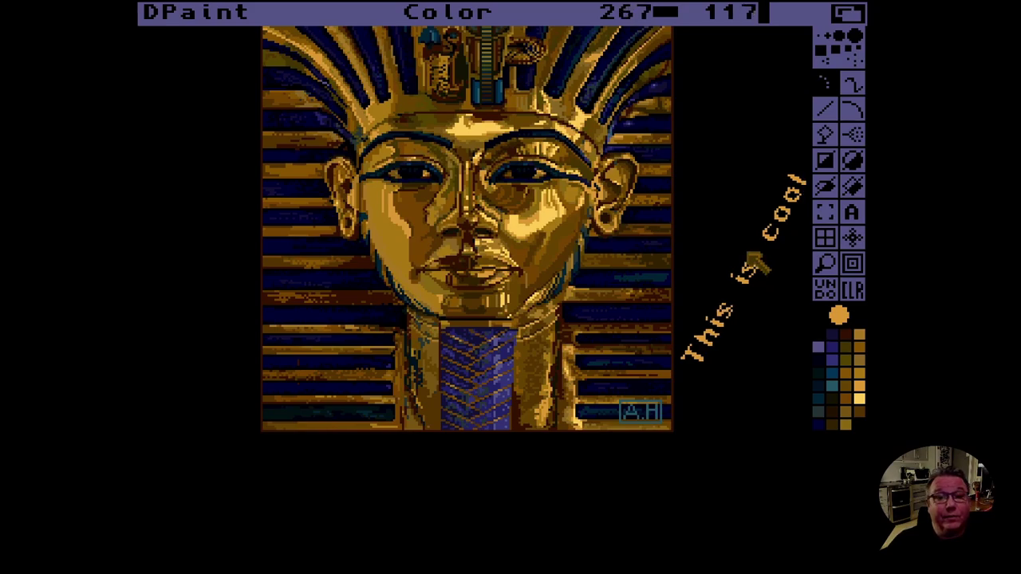
key(alt+Tab)
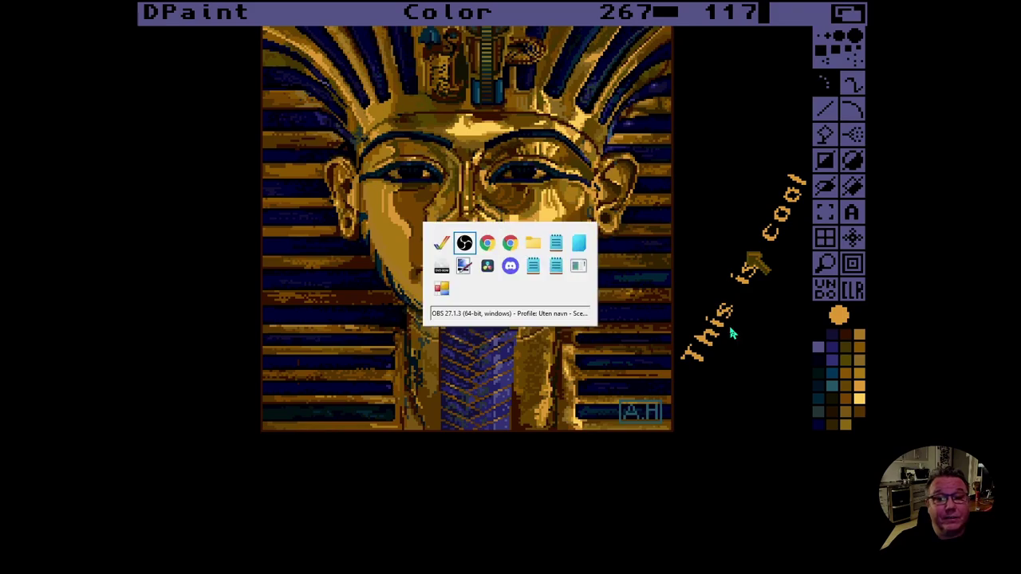
- Switch to Chrome and scroll the planetemu ROM list down to the Deluxe Paint entries
key(alt+Tab)
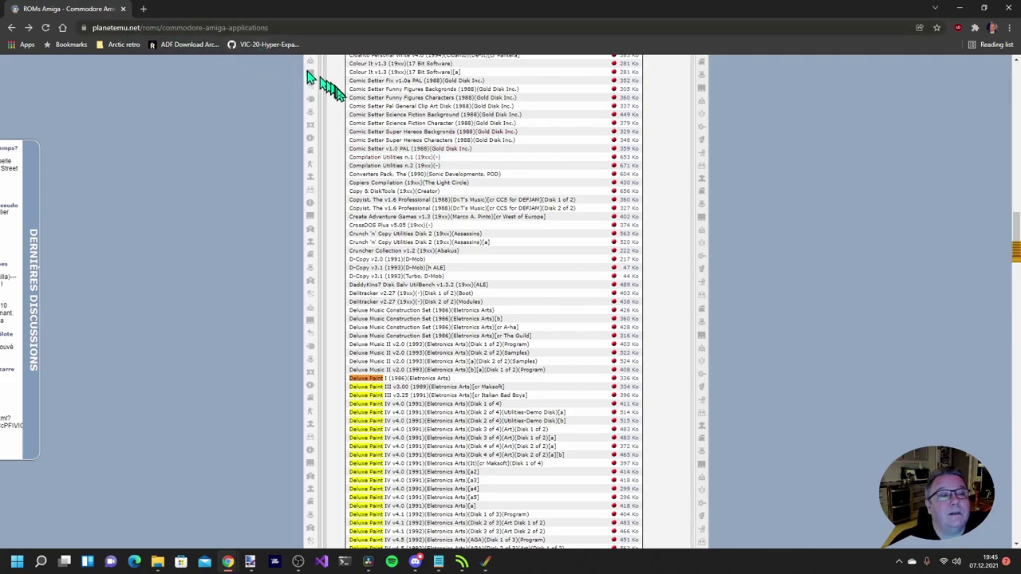
scroll(502, 301, down, 2)
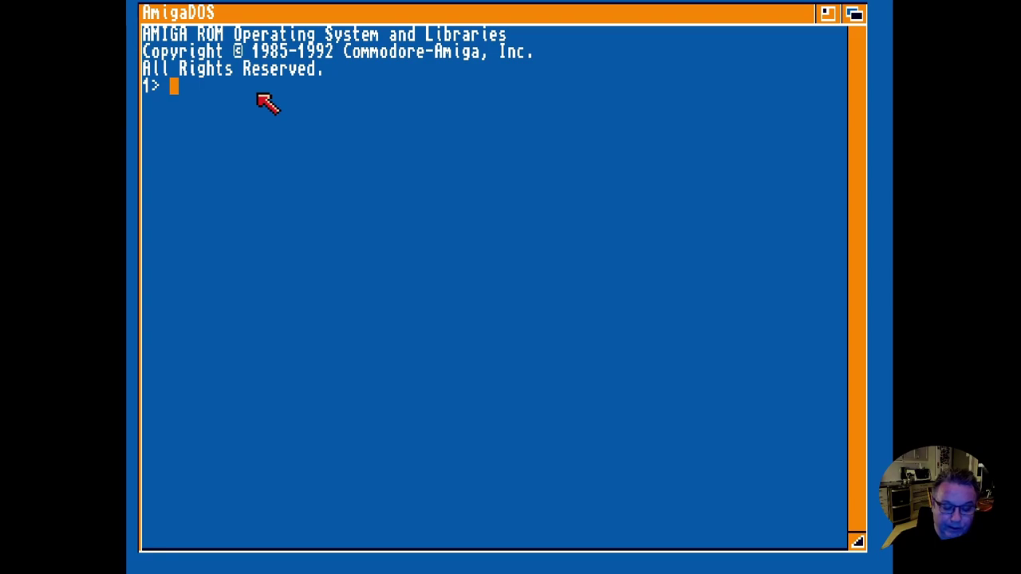
- Run dpaint at the AmigaDOS 1> prompt to start Deluxe Paint
text(dpaint)
key(Return)
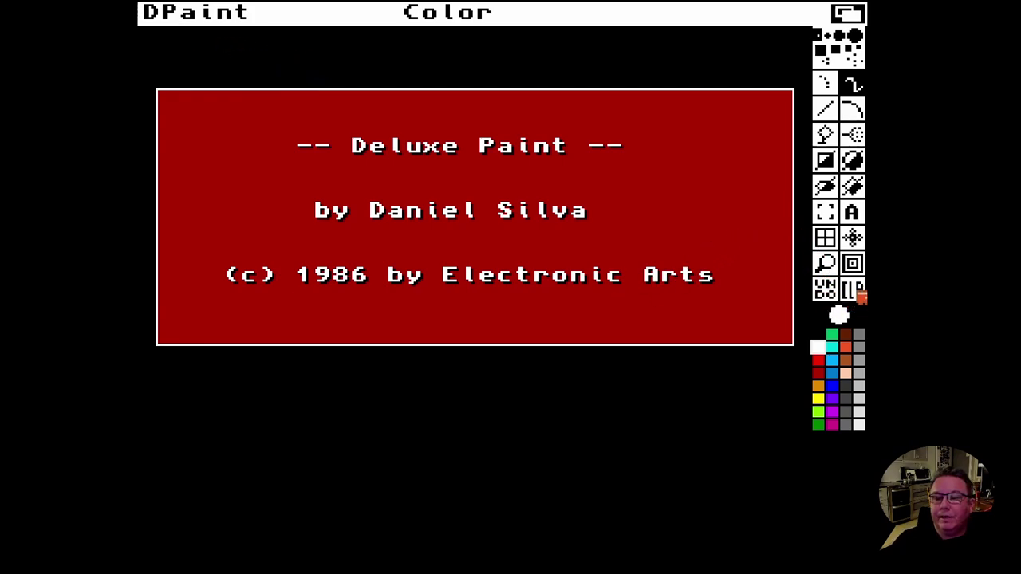
- Remove the title box with CLR and cover the canvas in overlapping rainbow-striped arcs
click(853, 292)
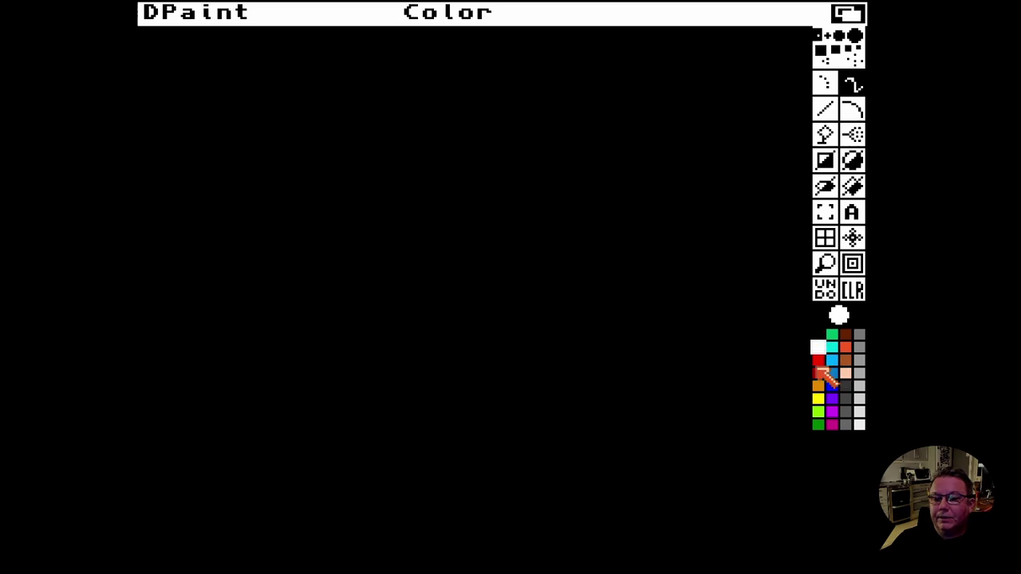
key(u)
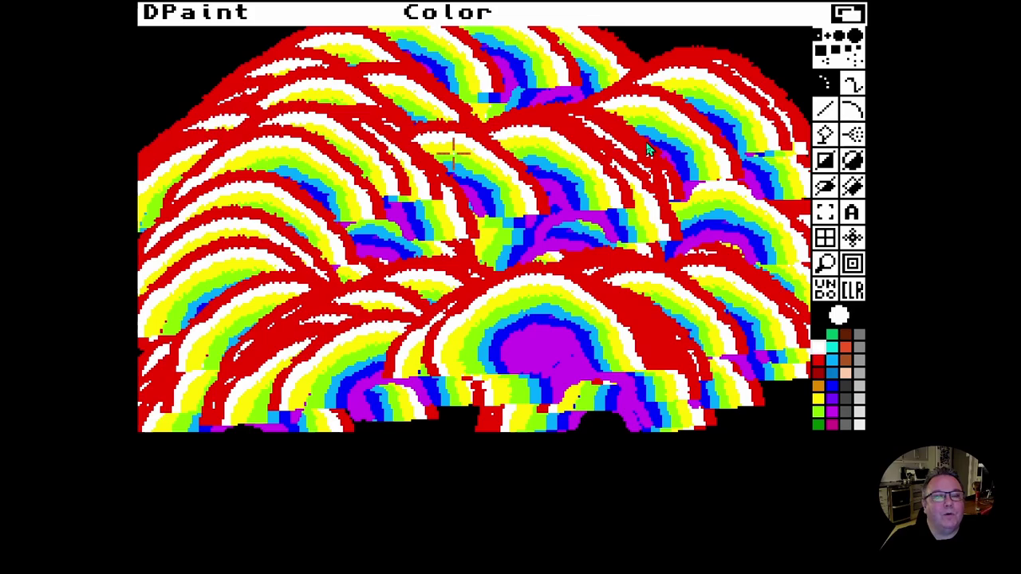
key(alt+Tab)
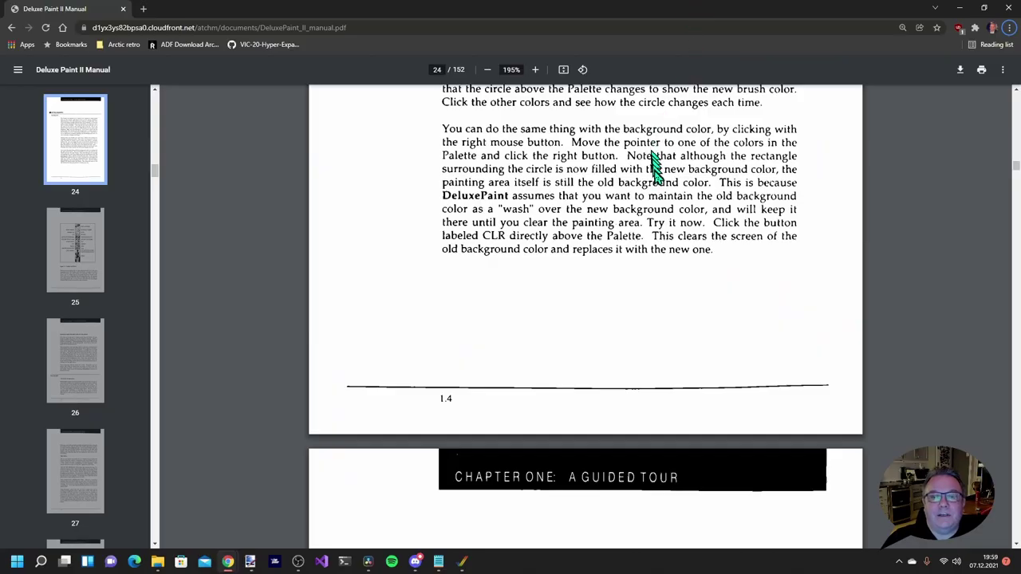
scroll(652, 216, up, 1)
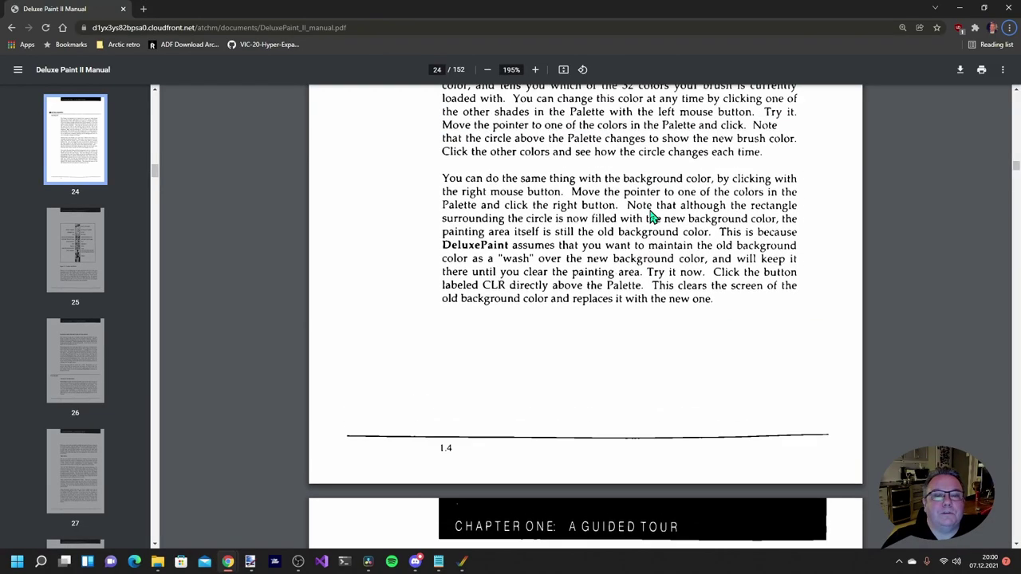
scroll(652, 215, down, 1)
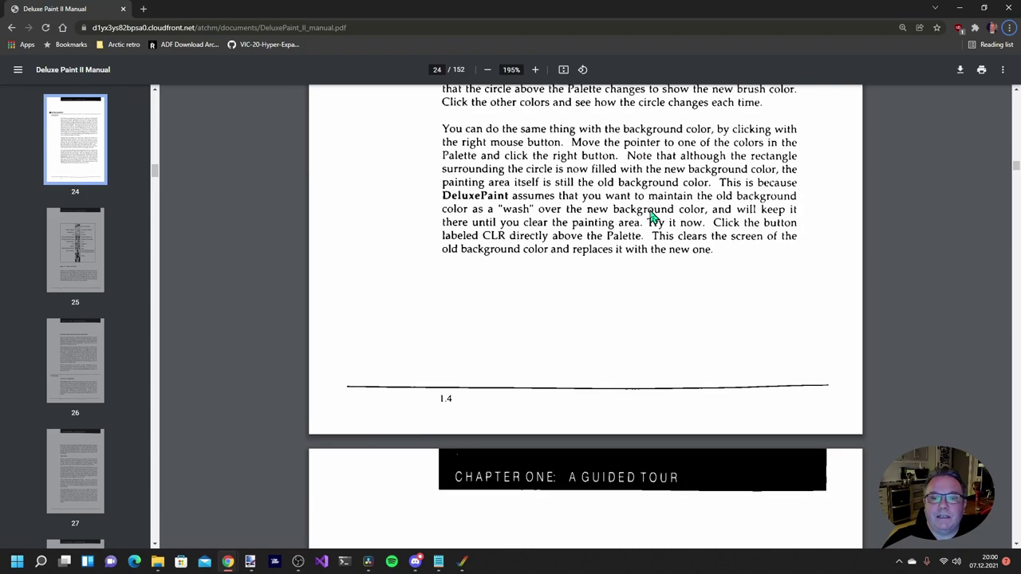
scroll(652, 216, down, 1)
scroll(652, 215, down, 7)
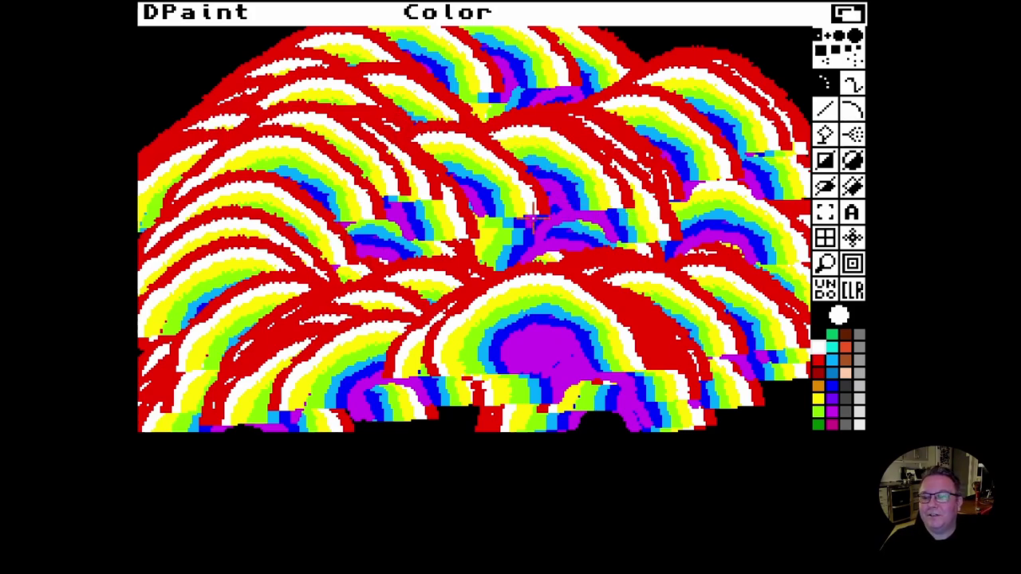
- Clear the rainbow artwork to black, then make red the drawing colour and green the background
key(k)
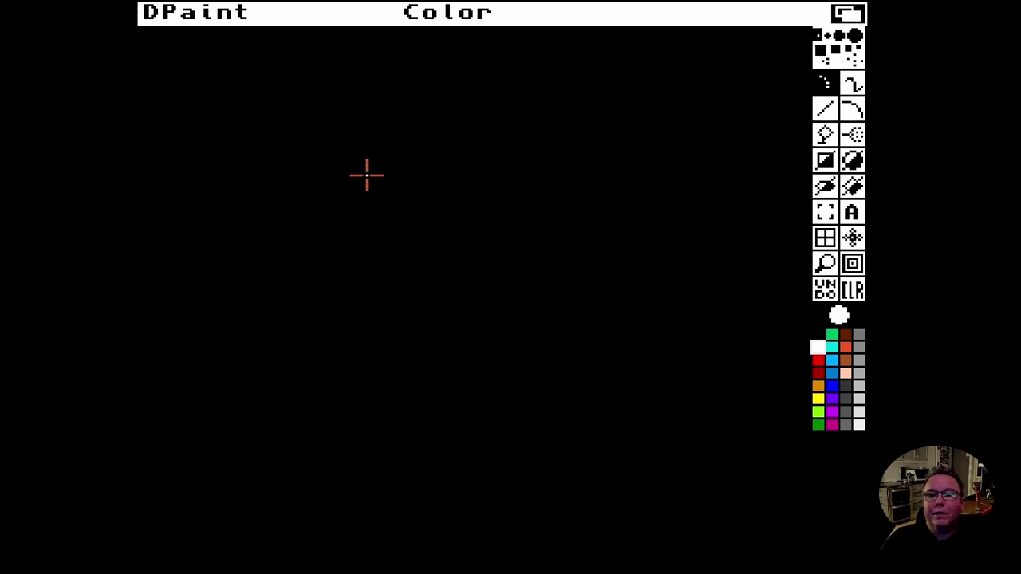
right_click(186, 14)
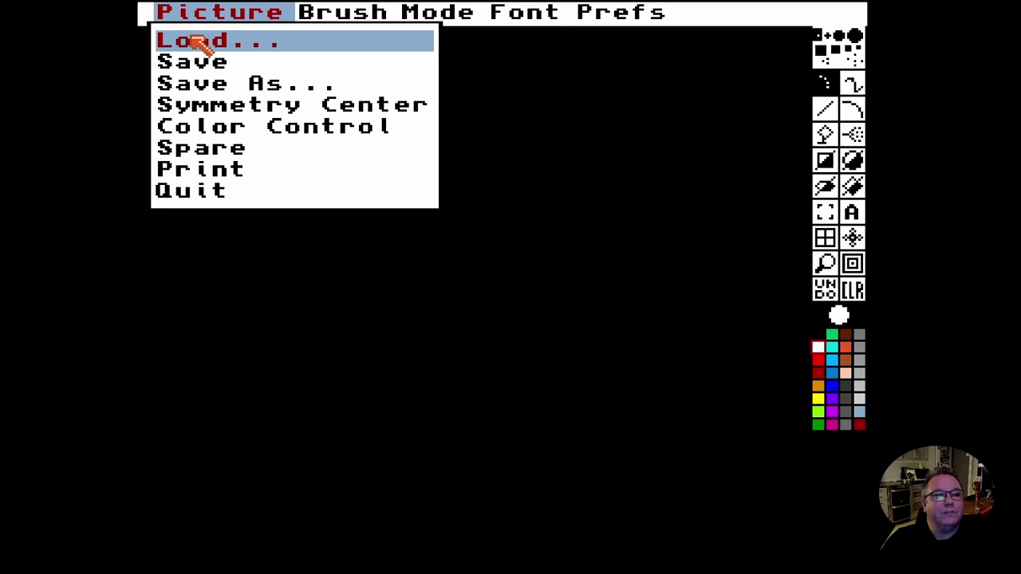
mouse_move(438, 13)
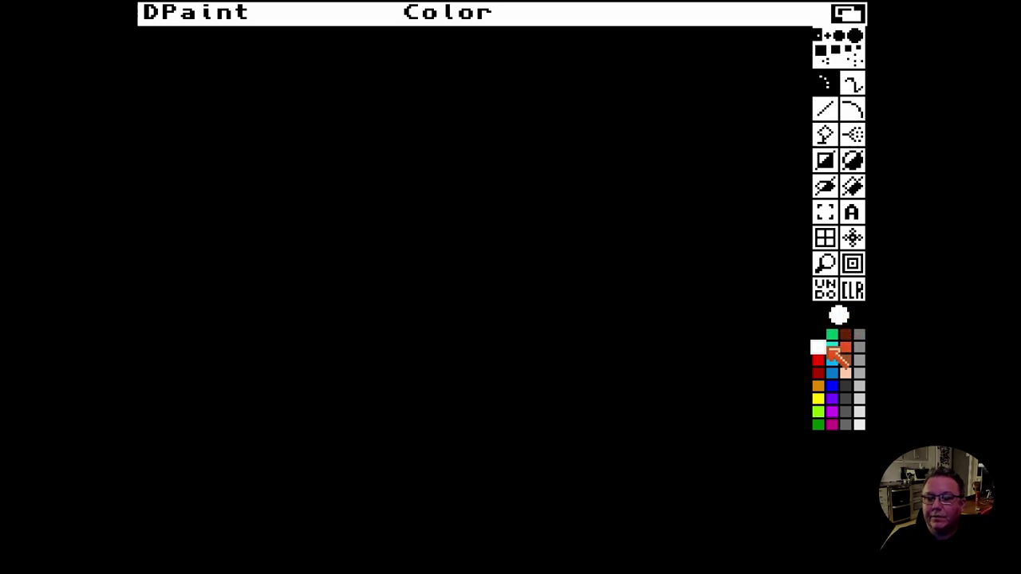
click(819, 361)
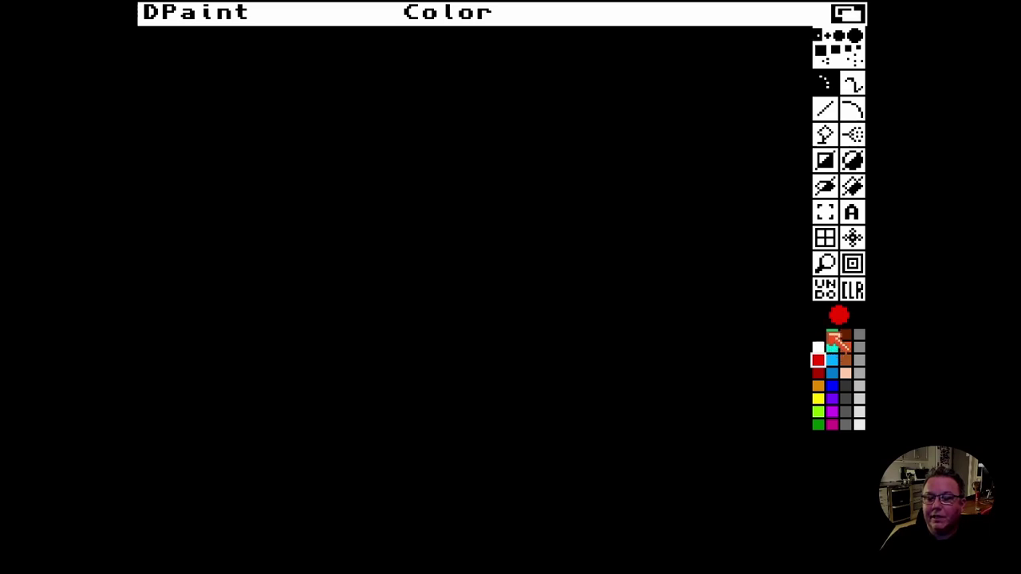
right_click(834, 337)
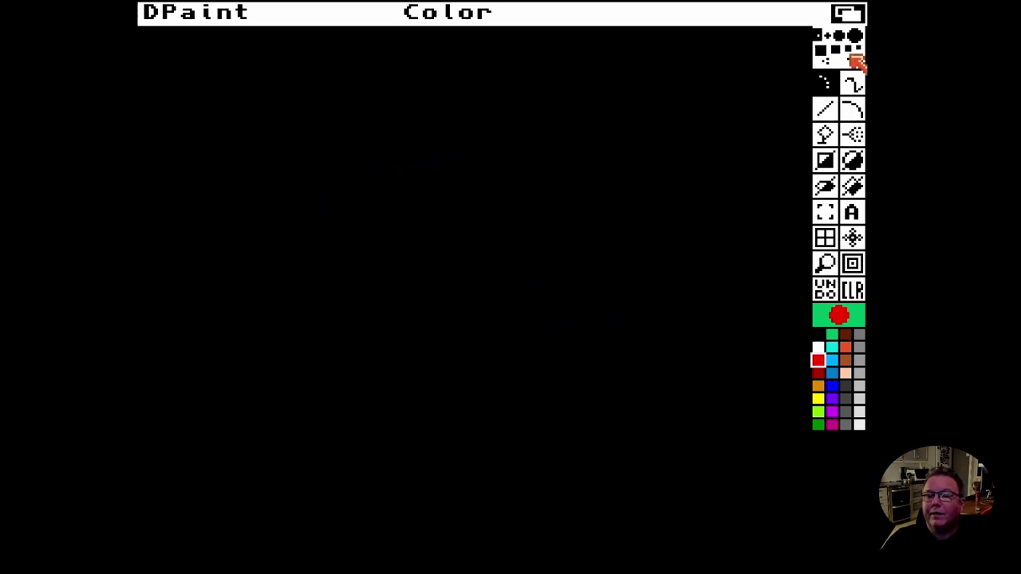
click(827, 85)
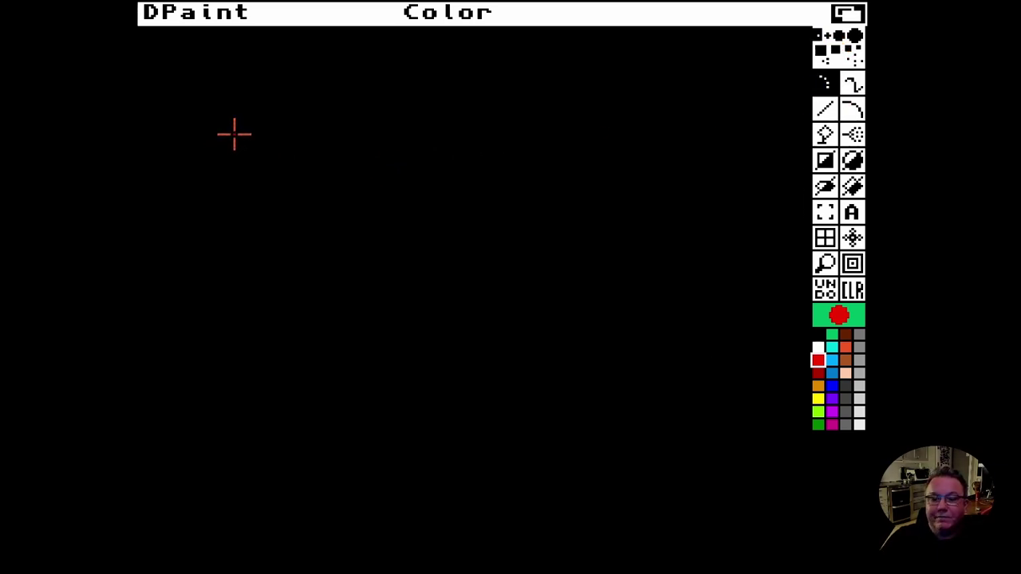
mouse_move(244, 119)
mouse_down()
mouse_move(207, 155)
mouse_move(209, 193)
mouse_move(241, 220)
mouse_move(282, 220)
mouse_move(307, 181)
mouse_move(297, 148)
mouse_move(248, 119)
mouse_up()
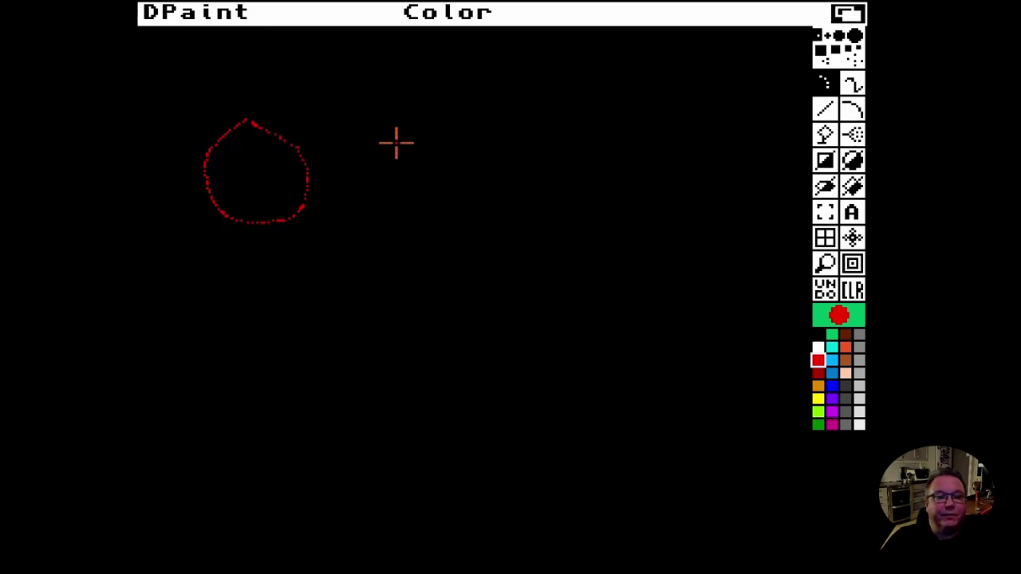
mouse_move(391, 144)
mouse_down()
mouse_move(358, 206)
mouse_move(396, 213)
mouse_move(431, 196)
mouse_move(412, 146)
mouse_up()
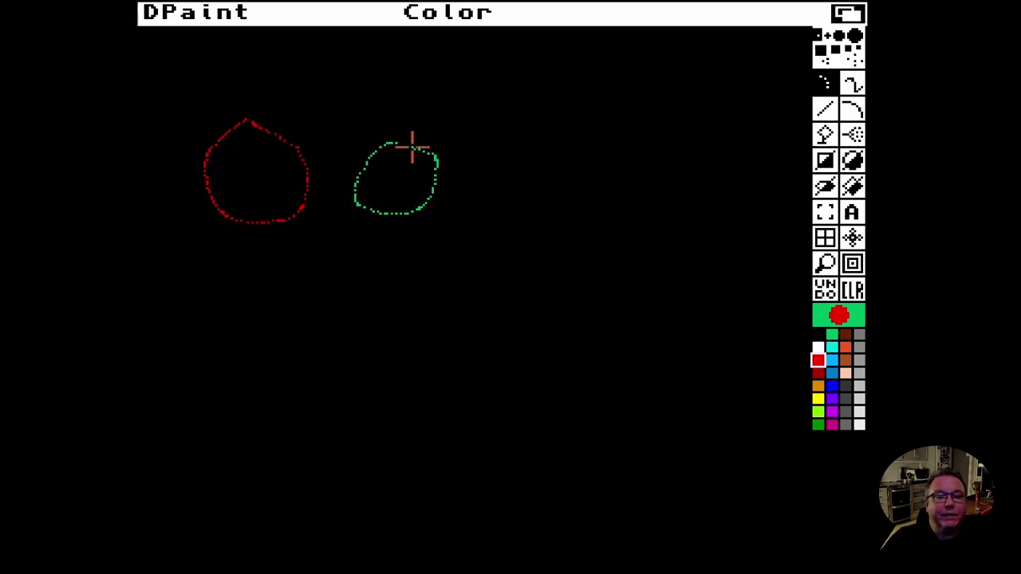
click(851, 290)
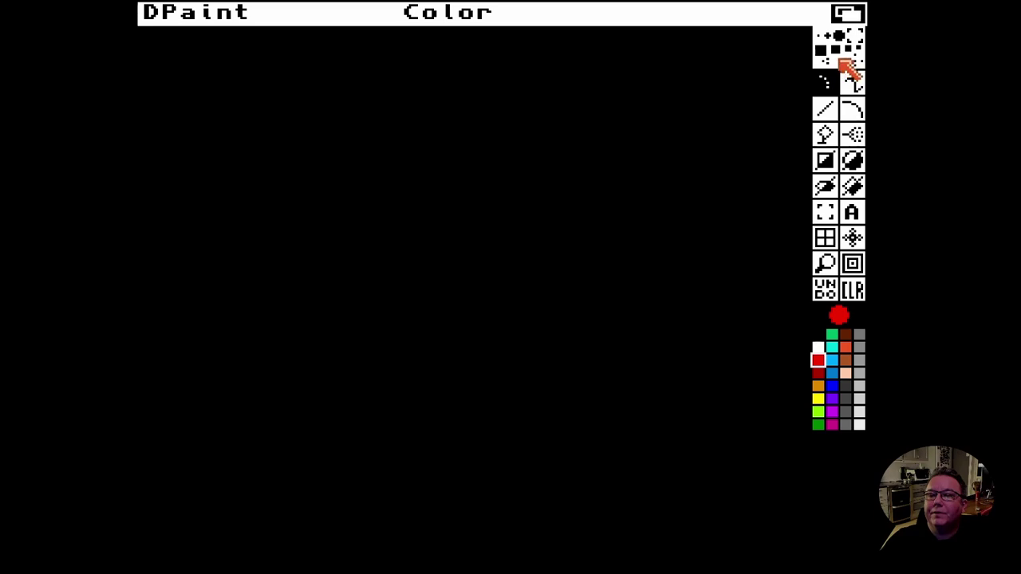
- Draw a thick red circle at the top left and trace its edge with green-speckled dotted strokes
click(825, 55)
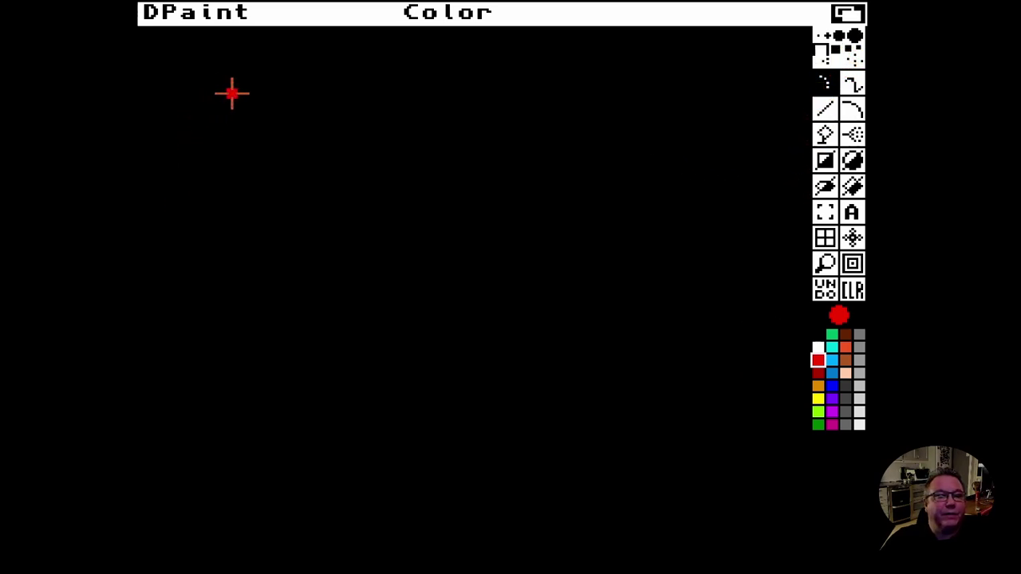
mouse_move(236, 93)
mouse_down()
mouse_move(180, 124)
mouse_move(182, 166)
mouse_move(208, 194)
mouse_move(284, 184)
mouse_move(304, 138)
mouse_move(246, 91)
mouse_up()
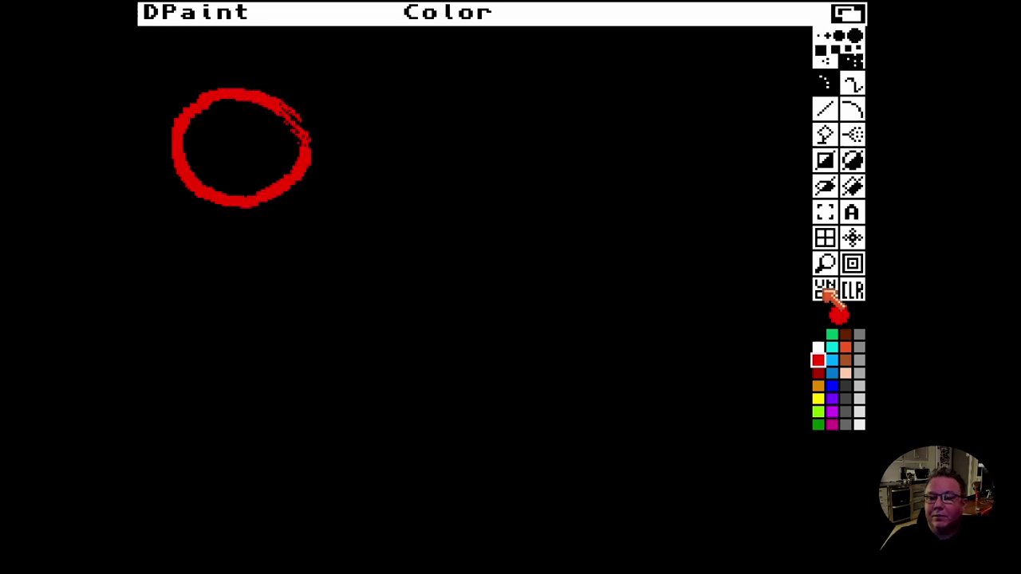
click(826, 290)
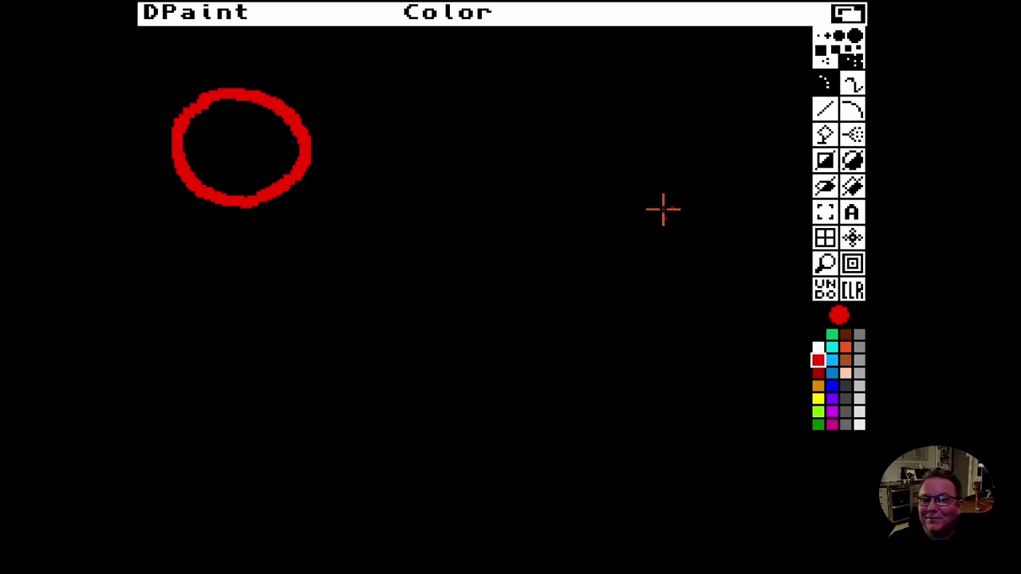
right_click(832, 336)
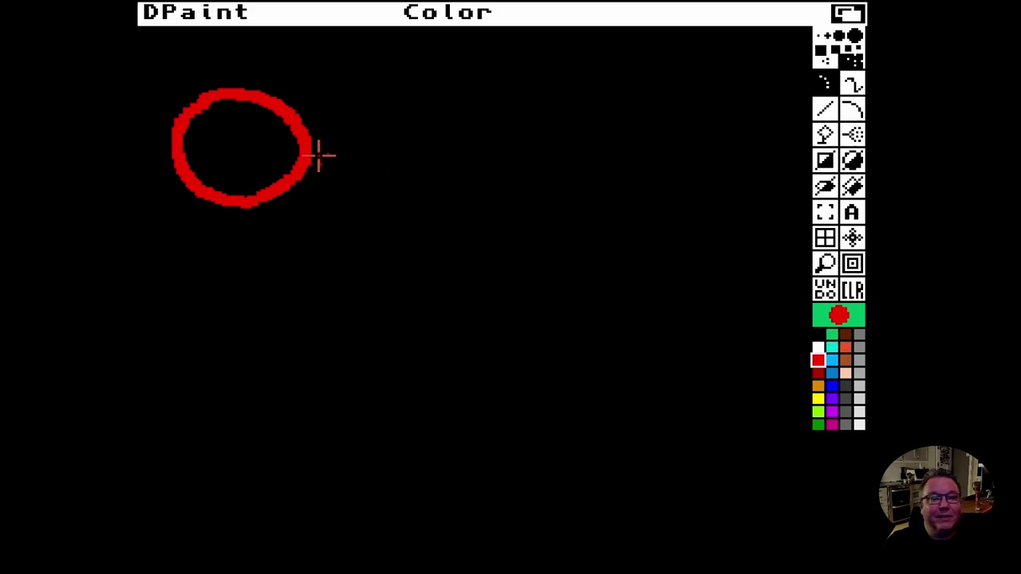
mouse_move(310, 141)
mouse_down()
mouse_move(301, 114)
mouse_move(271, 97)
mouse_move(209, 91)
mouse_move(168, 138)
mouse_move(212, 201)
mouse_move(315, 171)
mouse_move(314, 129)
mouse_up()
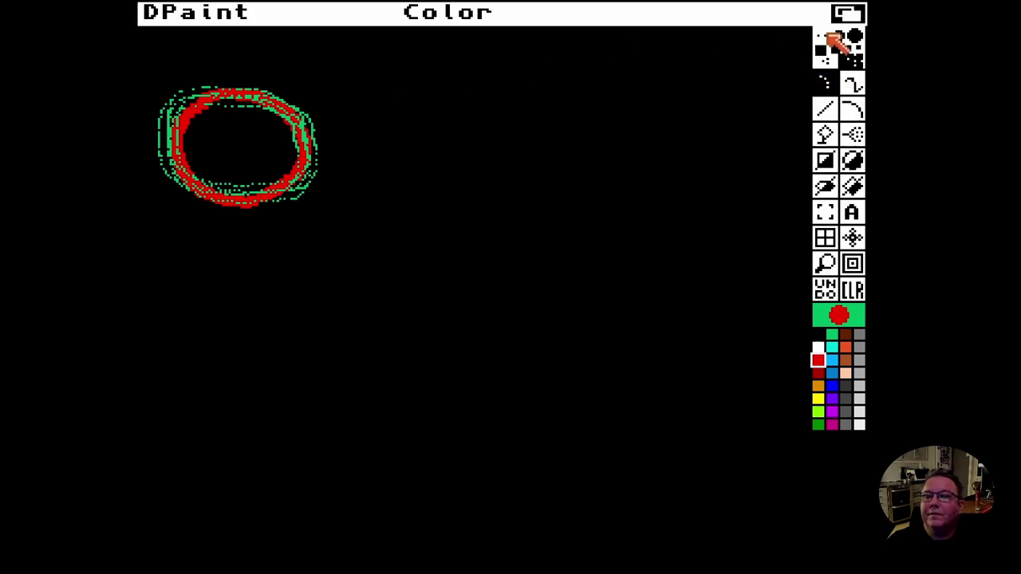
- Draw a large red freehand loop and a long red diagonal line from upper right to lower left
click(851, 83)
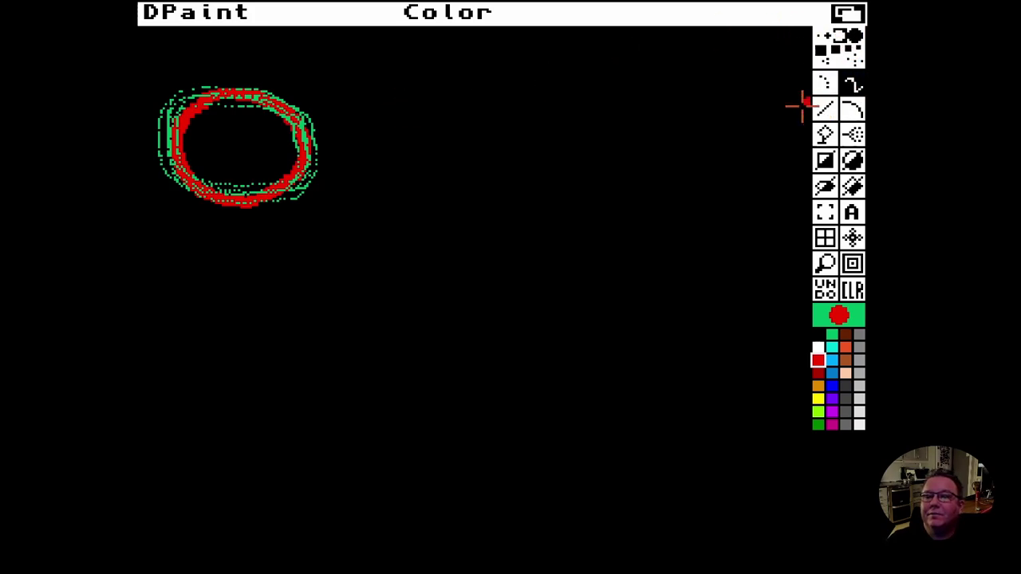
mouse_move(371, 203)
mouse_down()
mouse_move(396, 162)
mouse_move(454, 158)
mouse_move(618, 194)
mouse_move(627, 312)
mouse_move(581, 351)
mouse_move(521, 372)
mouse_move(471, 362)
mouse_move(334, 378)
mouse_move(286, 315)
mouse_up()
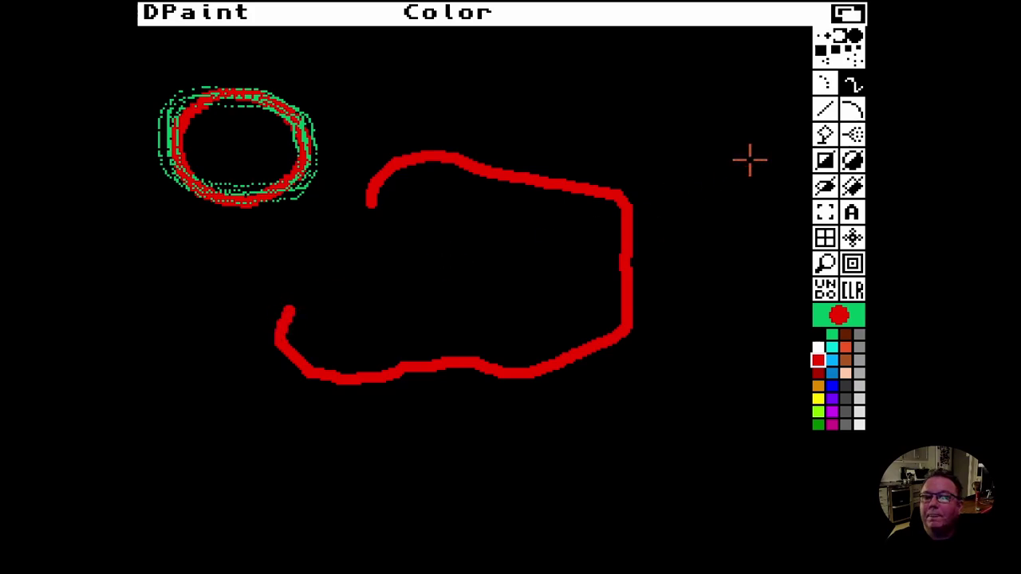
click(829, 114)
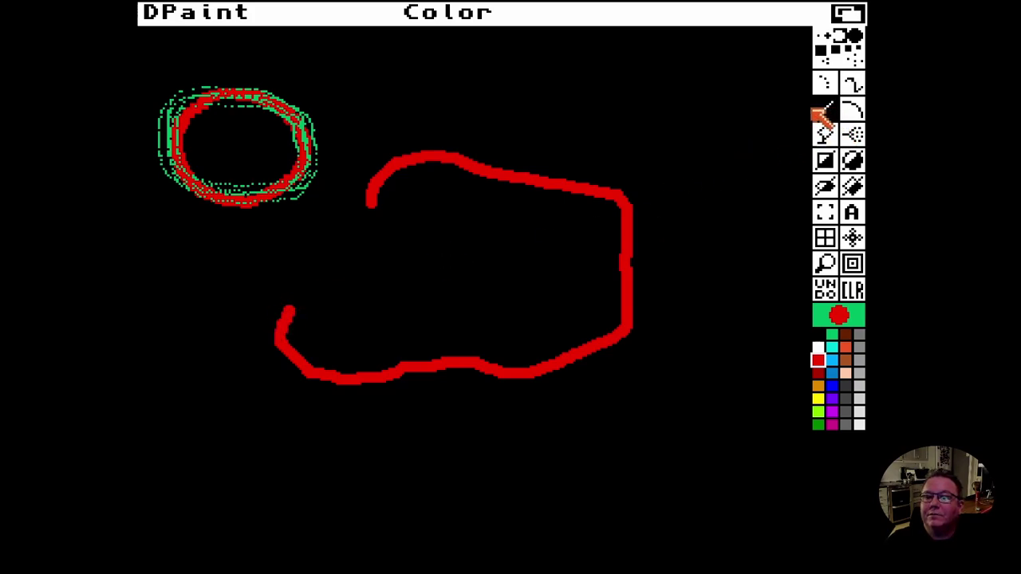
drag(713, 96, 614, 135)
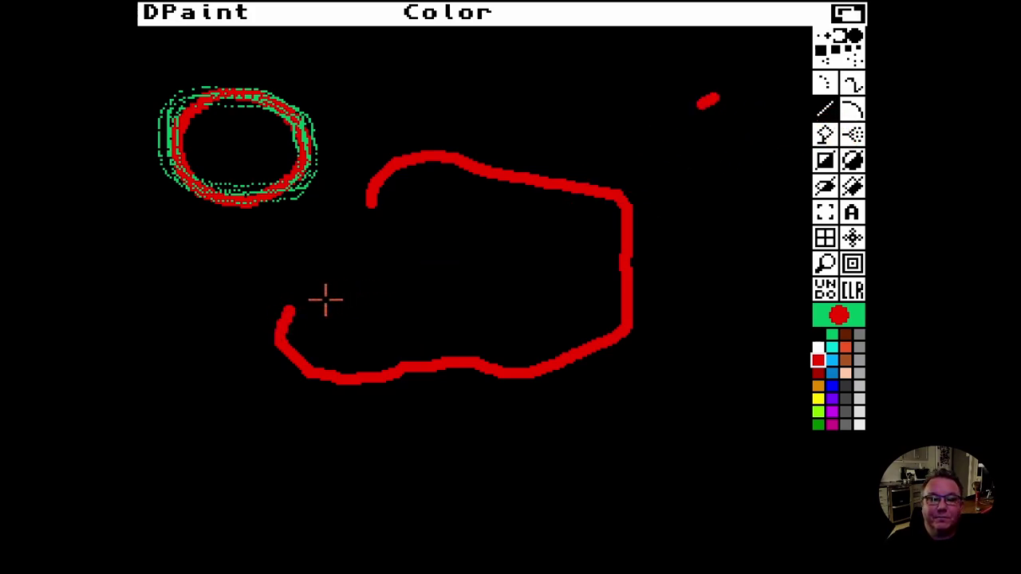
drag(175, 299, 172, 299)
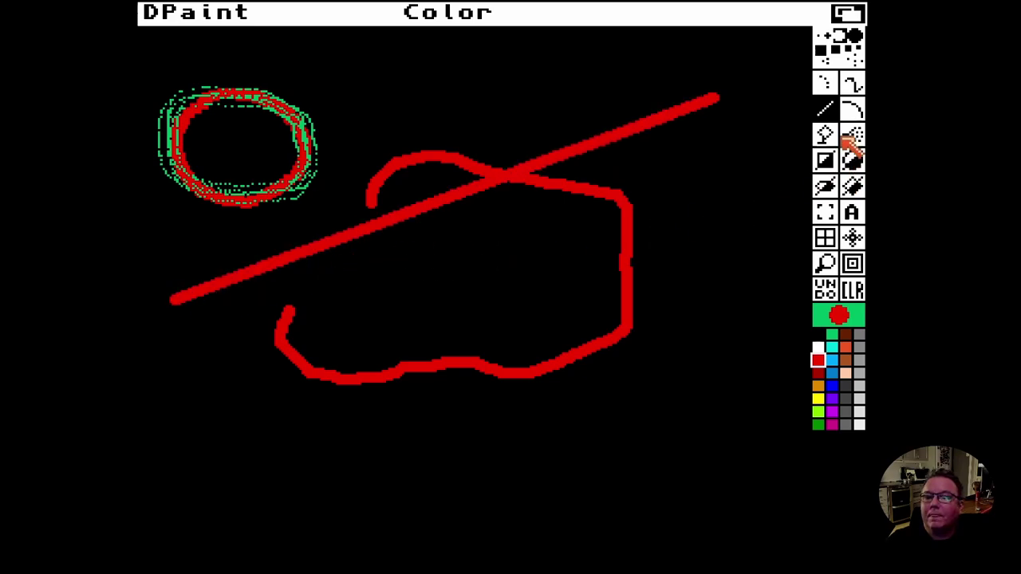
- Draw a hooked red curve across the middle of the canvas with the Curve tool
click(852, 110)
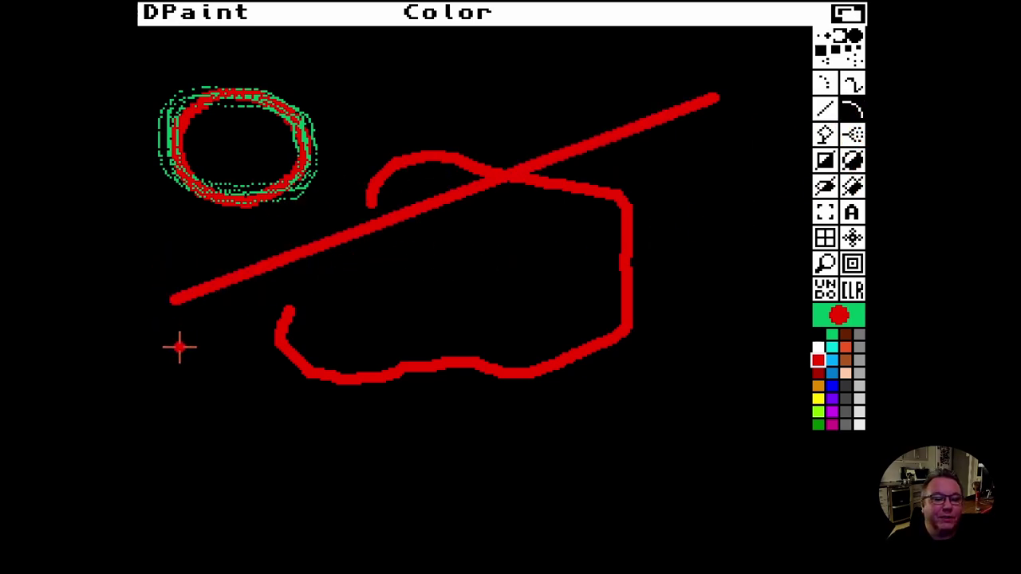
mouse_move(178, 346)
mouse_down()
mouse_move(309, 295)
mouse_move(308, 307)
mouse_up()
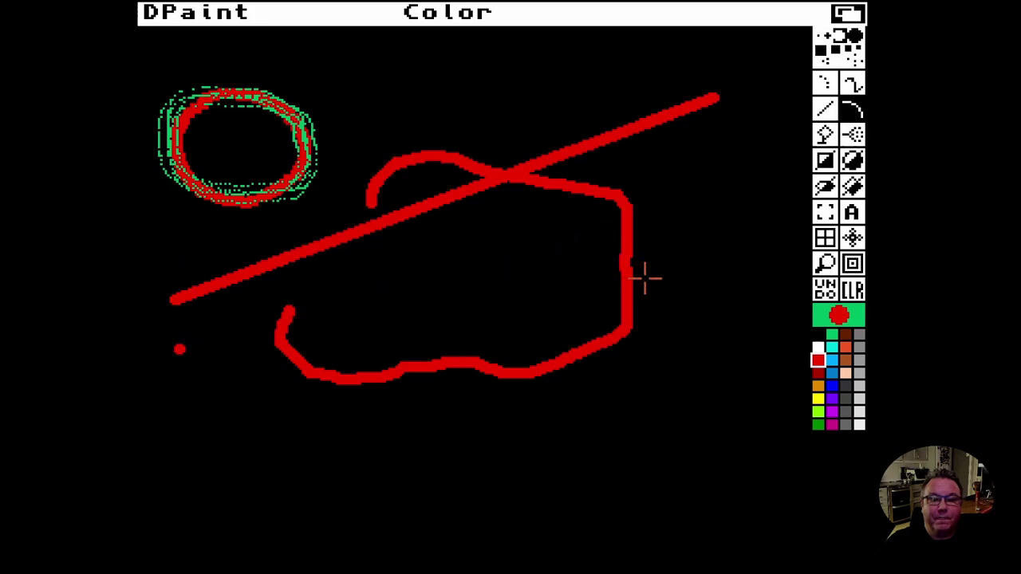
click(720, 312)
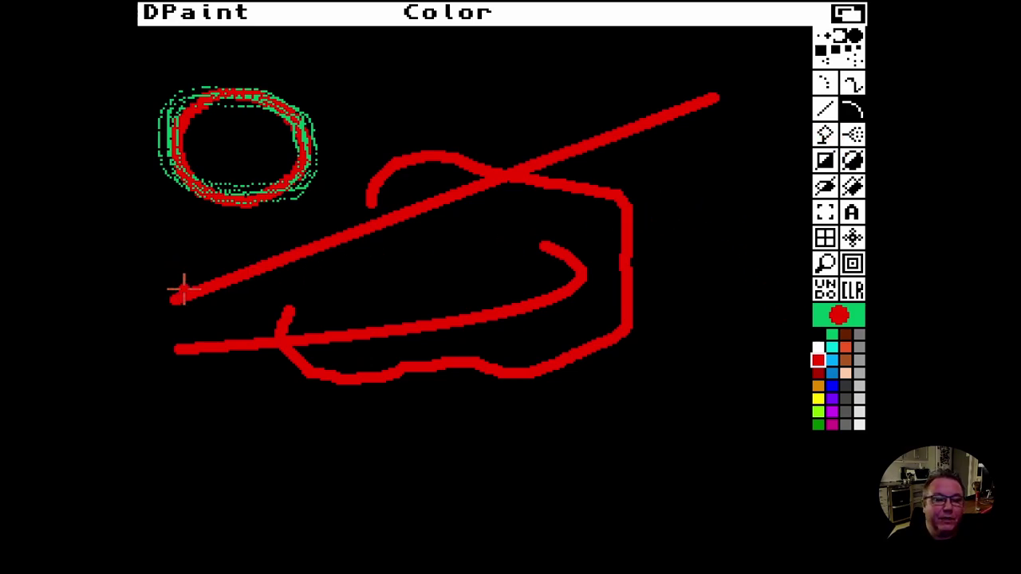
- Join the two lines' left ends with a short stroke and flood-fill the enclosed shape light blue
drag(202, 348, 182, 293)
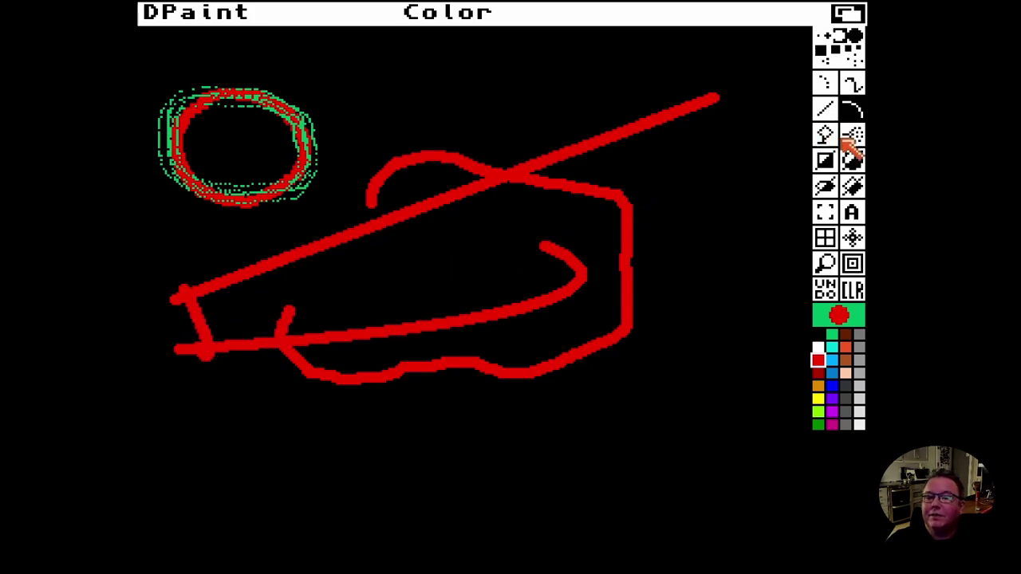
click(834, 361)
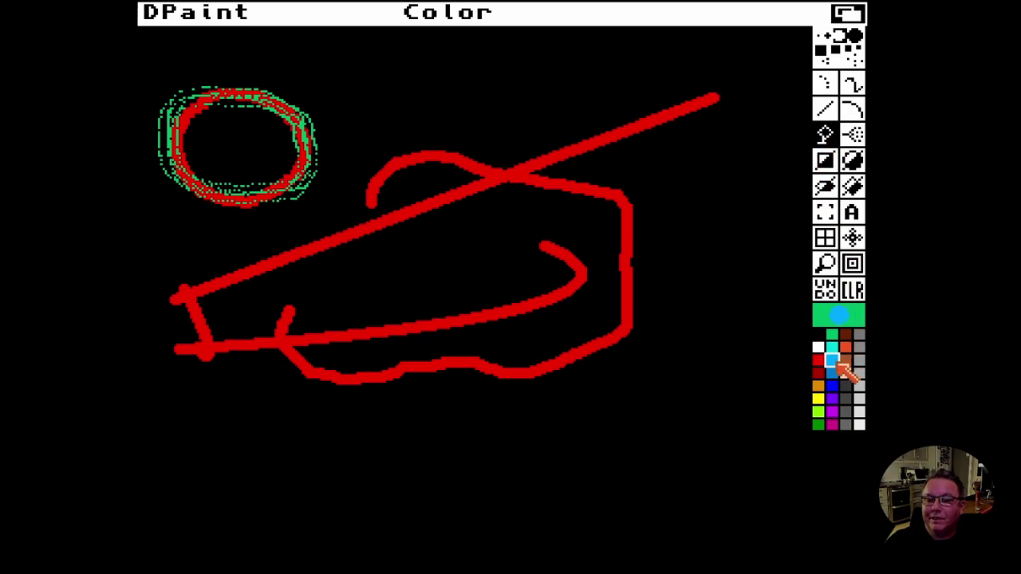
click(418, 275)
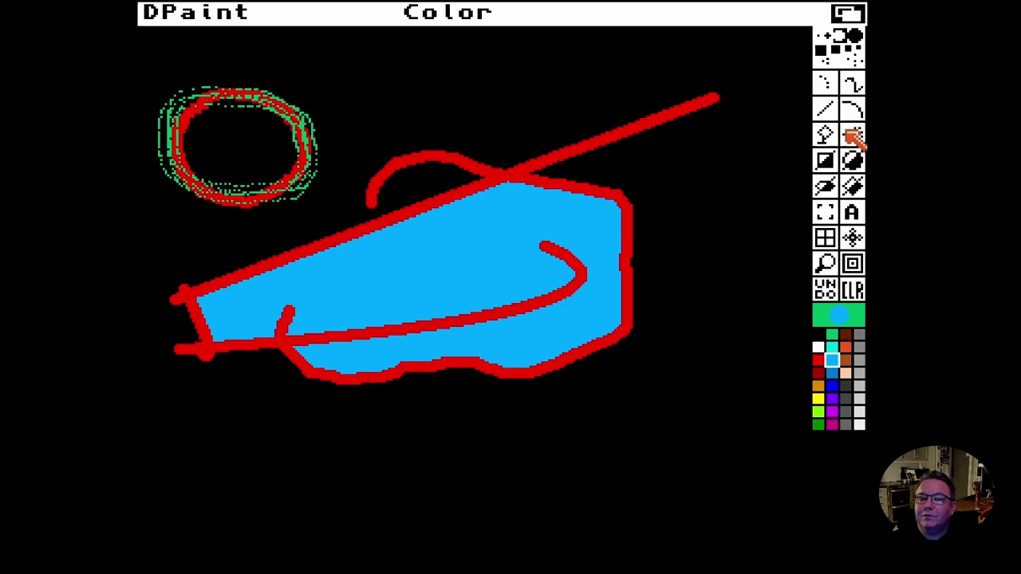
- Using yellow and a larger brush, airbrush a streak above the blue shape and a vertical one beside it
click(821, 398)
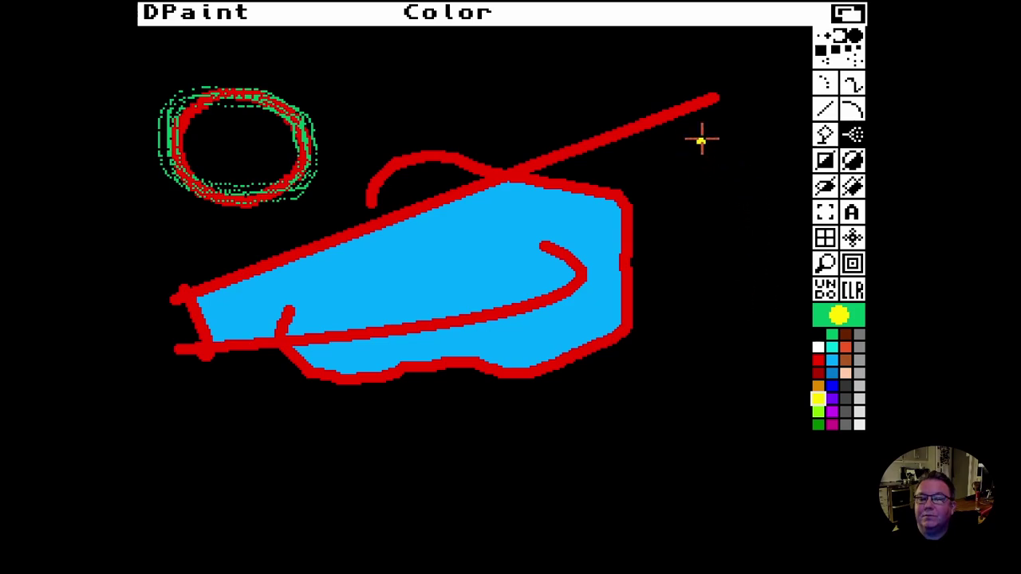
click(841, 37)
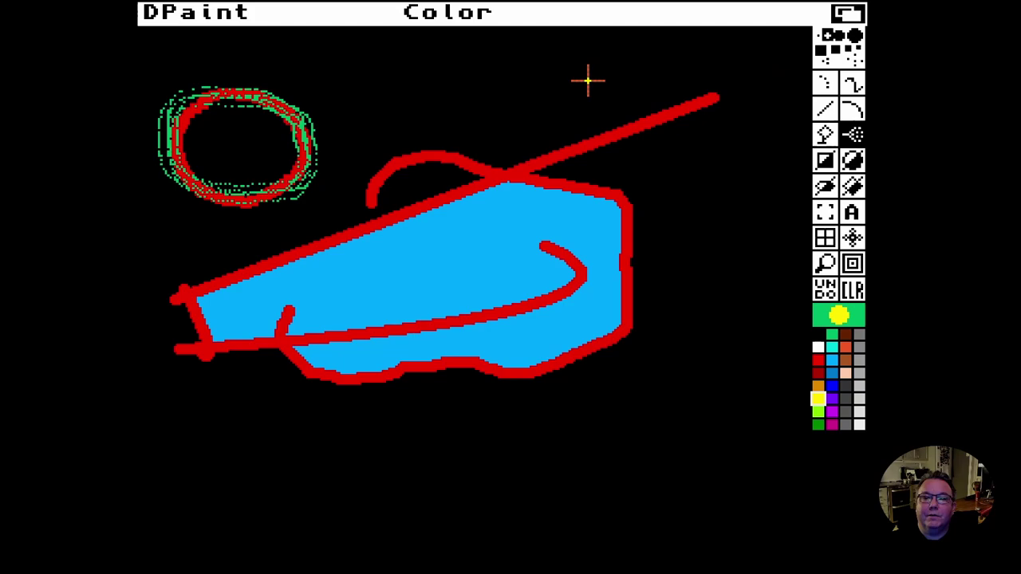
mouse_move(588, 80)
mouse_down()
mouse_move(456, 90)
mouse_move(647, 118)
mouse_move(418, 137)
mouse_move(431, 126)
mouse_move(397, 128)
mouse_up()
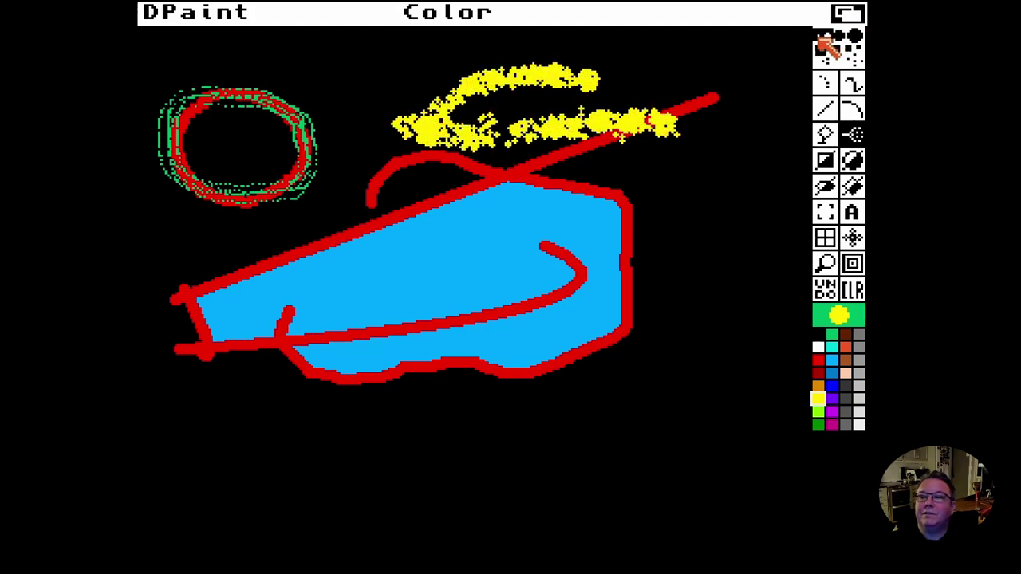
mouse_move(736, 160)
mouse_down()
mouse_move(683, 271)
mouse_move(702, 184)
mouse_move(690, 315)
mouse_move(737, 164)
mouse_up()
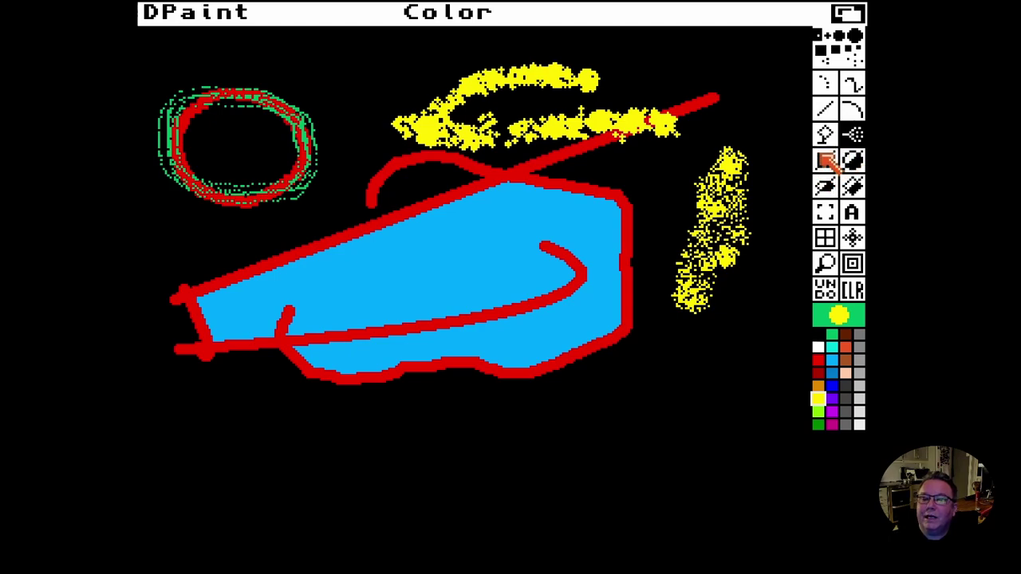
- Draw a hollow yellow rectangle over the blue shape's lower left and a filled one below its right
click(824, 160)
drag(213, 229, 496, 430)
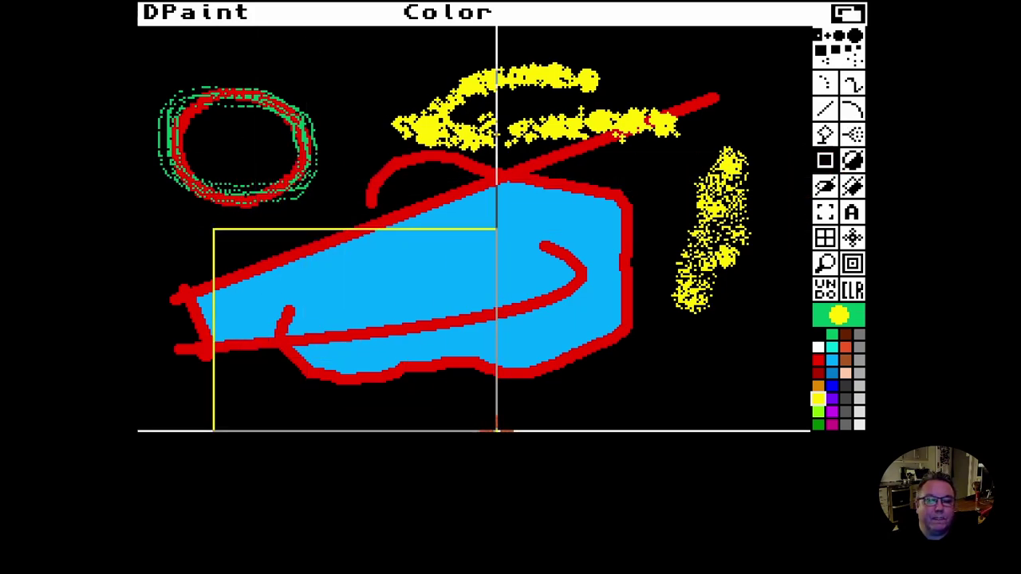
click(832, 165)
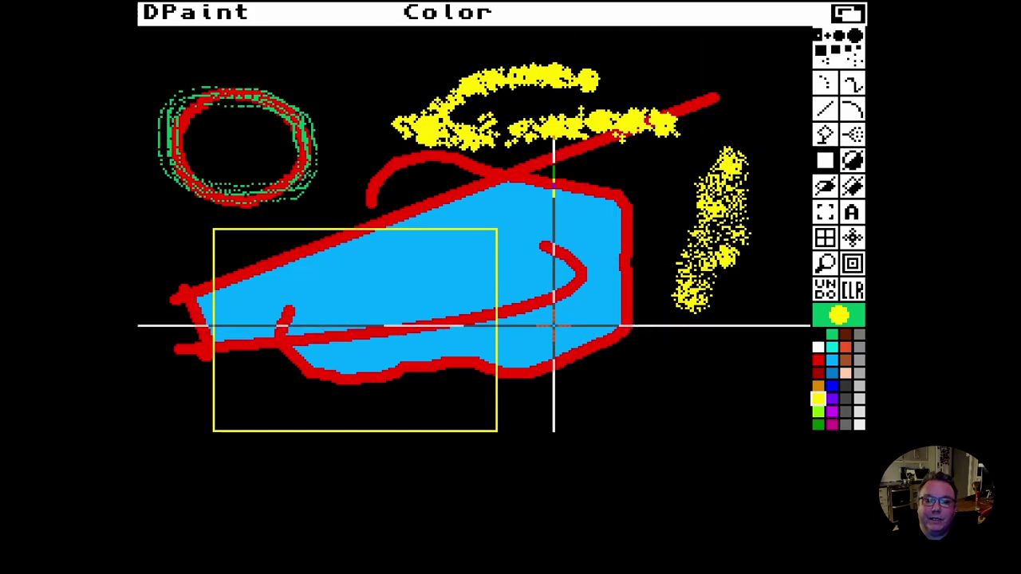
drag(549, 318, 676, 408)
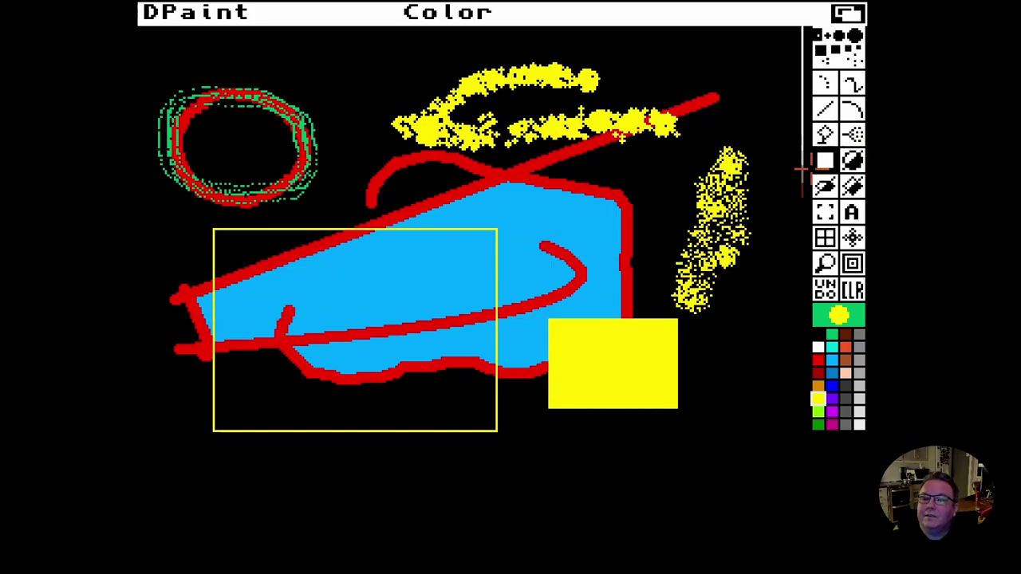
click(853, 162)
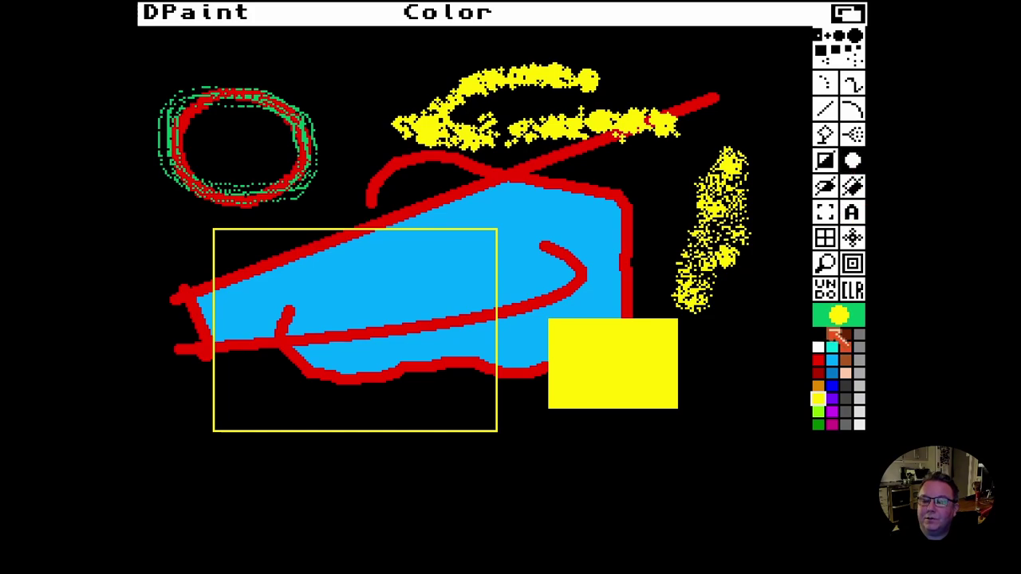
- In magenta, draw a filled circle in the yellow frame, an ellipse outline beside it, and a solid oval on the yellow box
click(832, 424)
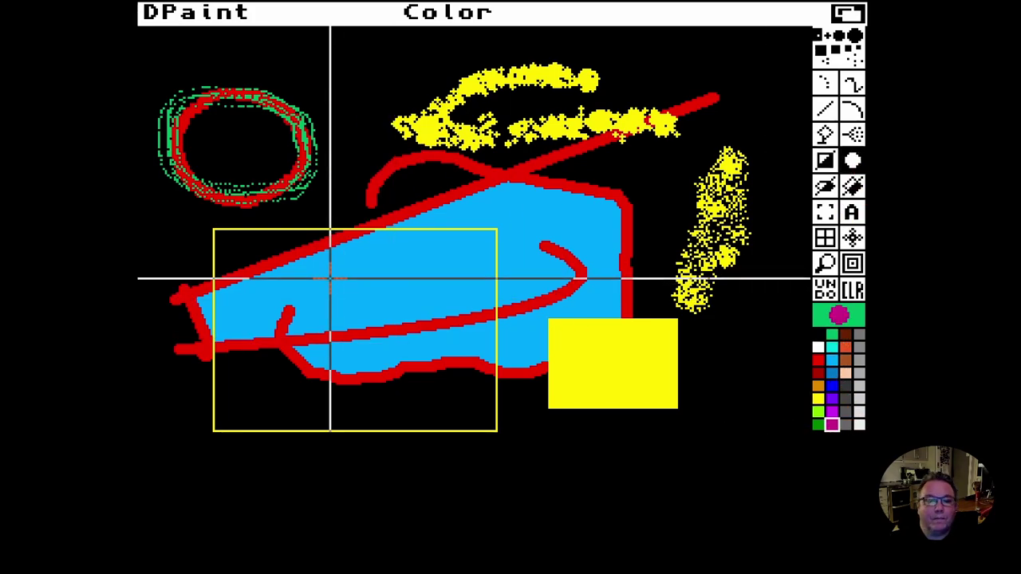
drag(330, 278, 374, 303)
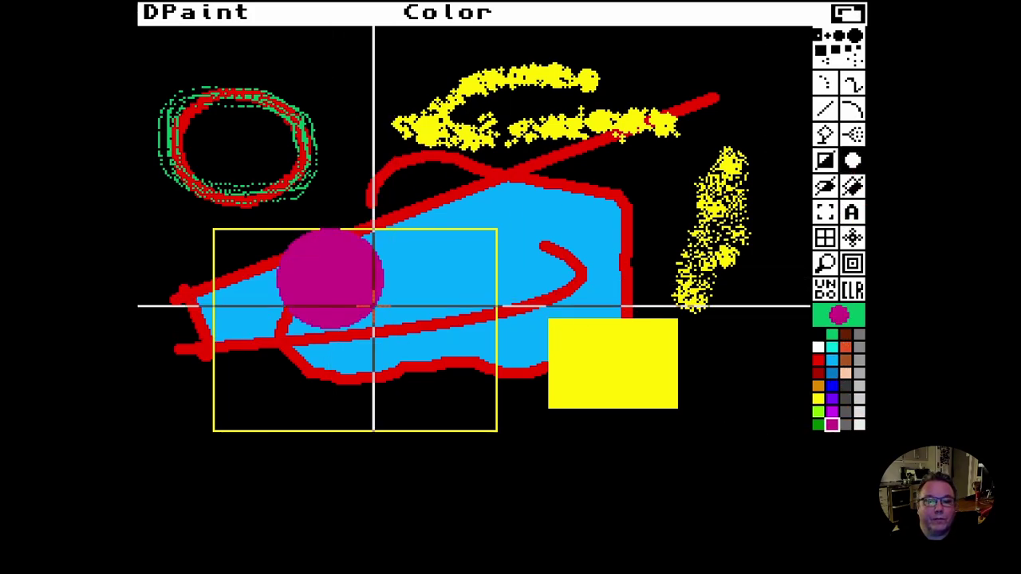
click(823, 185)
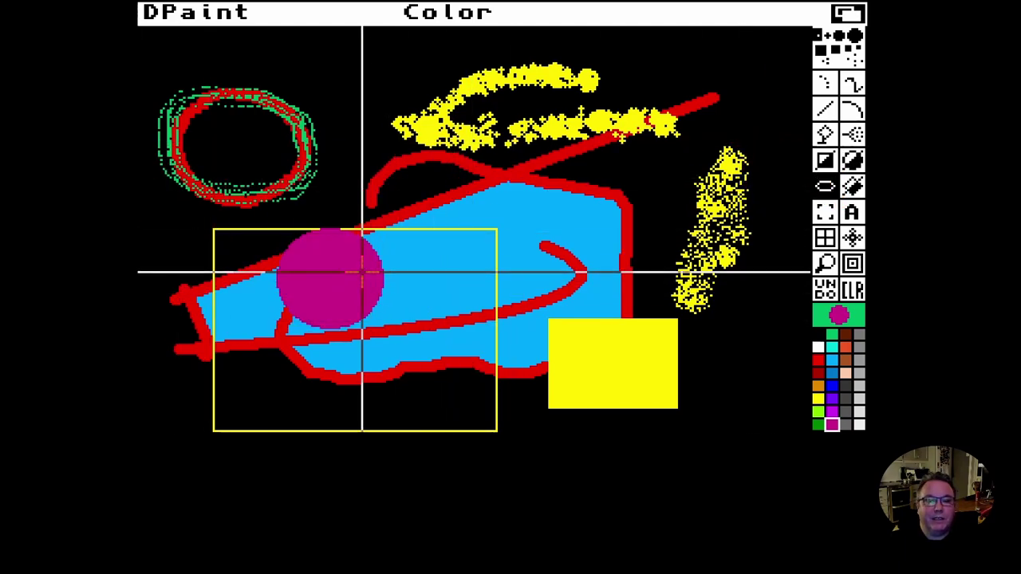
drag(360, 271, 431, 291)
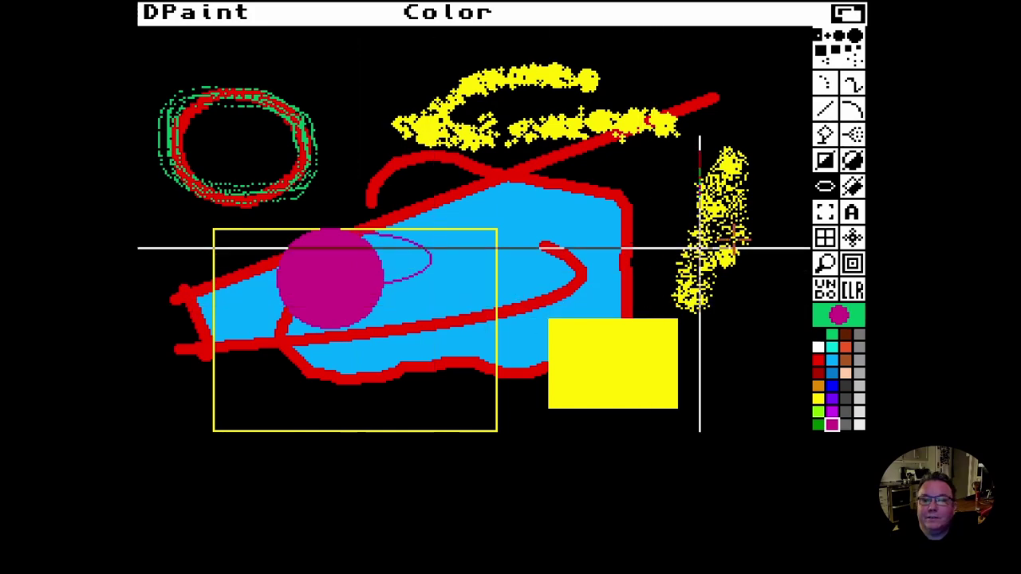
click(829, 190)
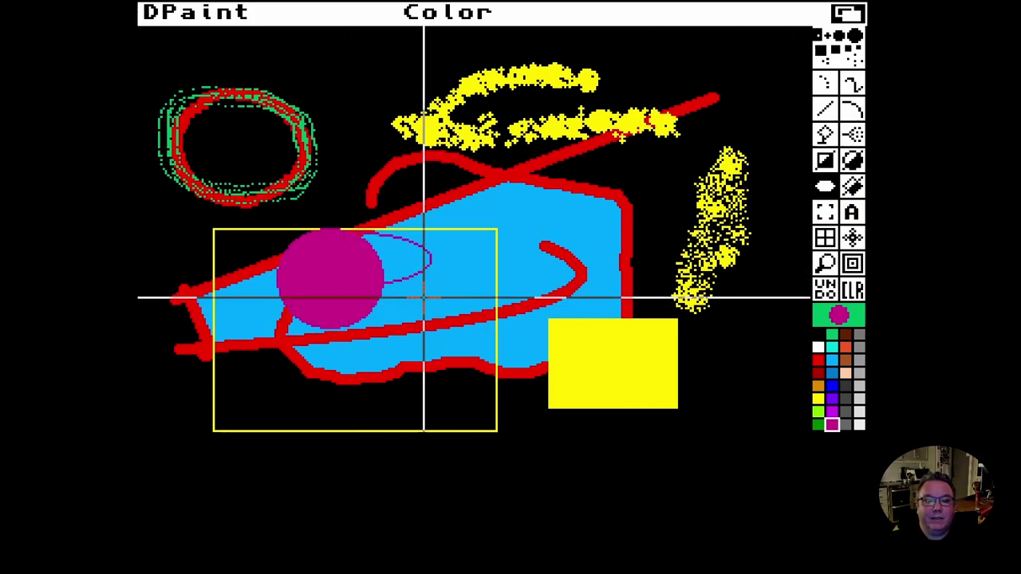
drag(585, 344, 629, 362)
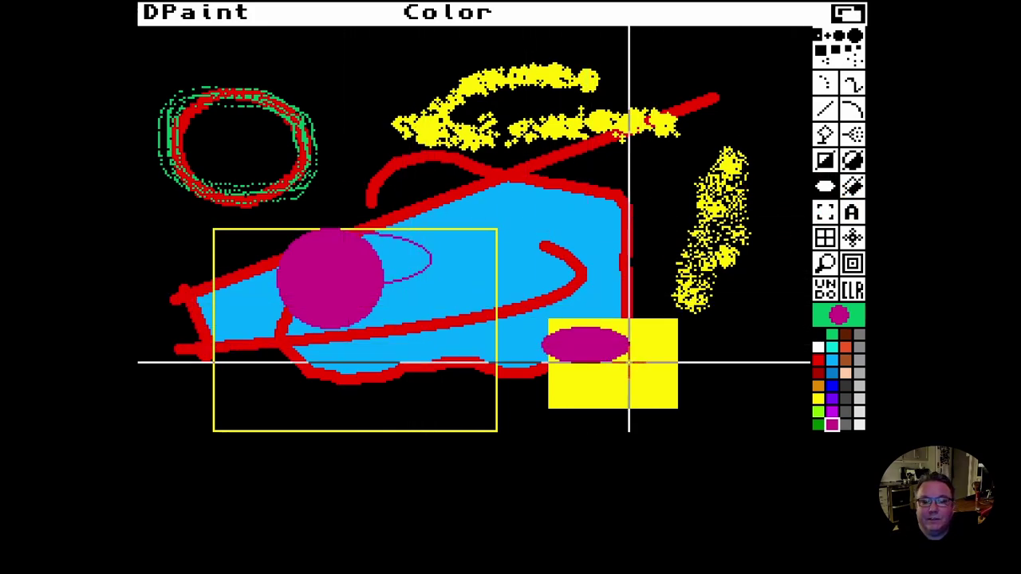
click(852, 187)
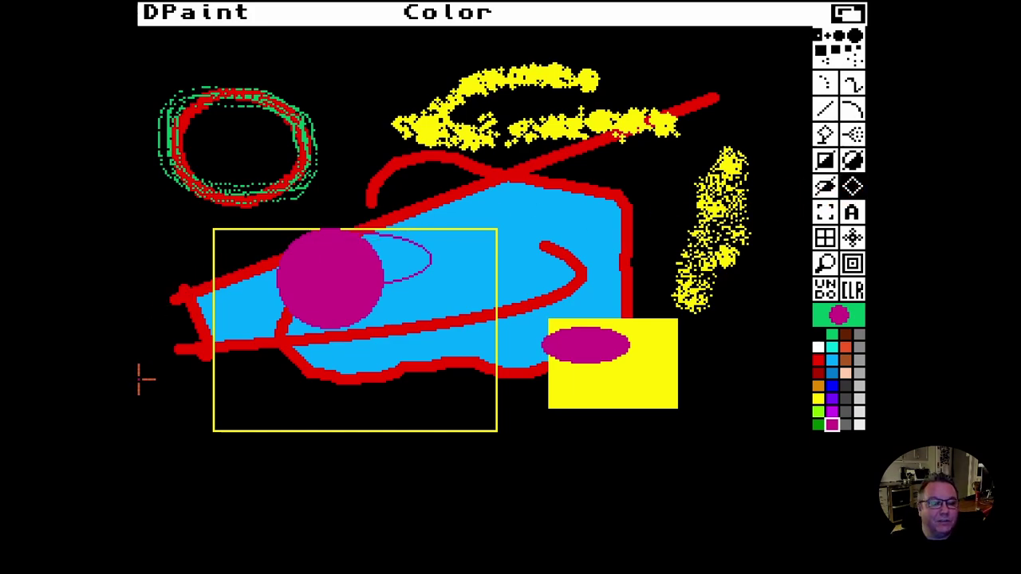
- Draw a thin dark grey hexagon outline around the red circle
click(846, 412)
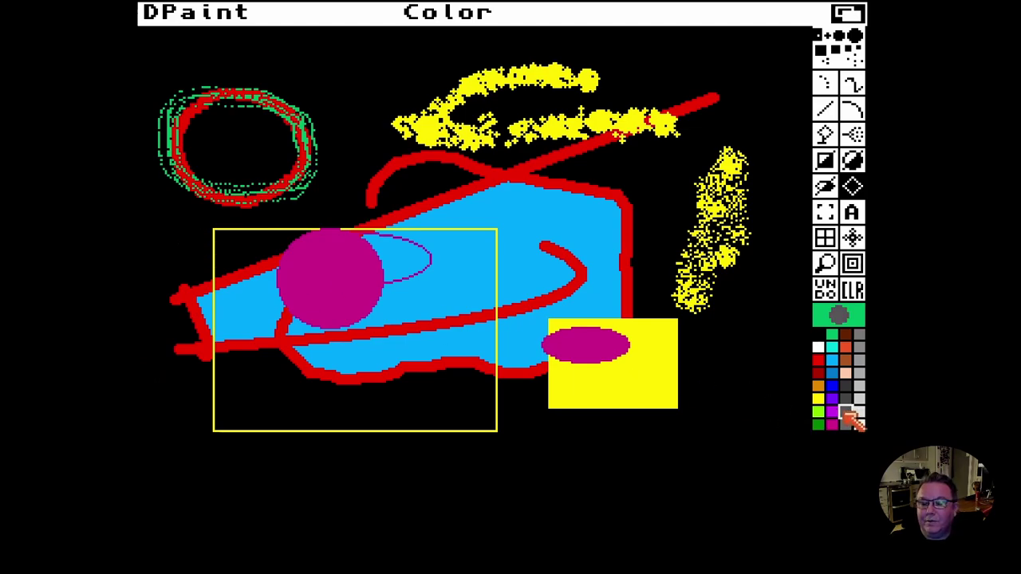
click(237, 124)
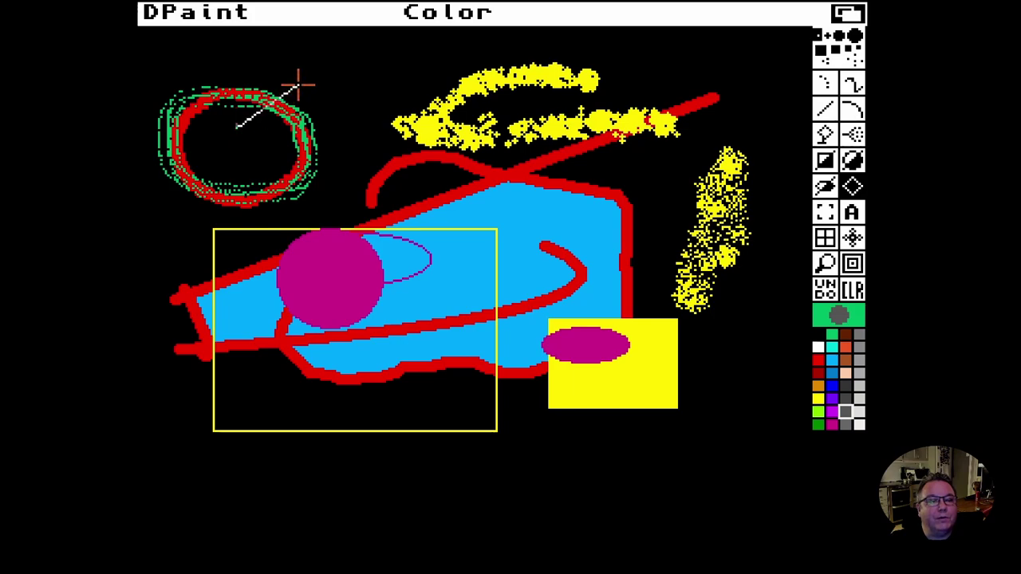
click(391, 78)
click(408, 148)
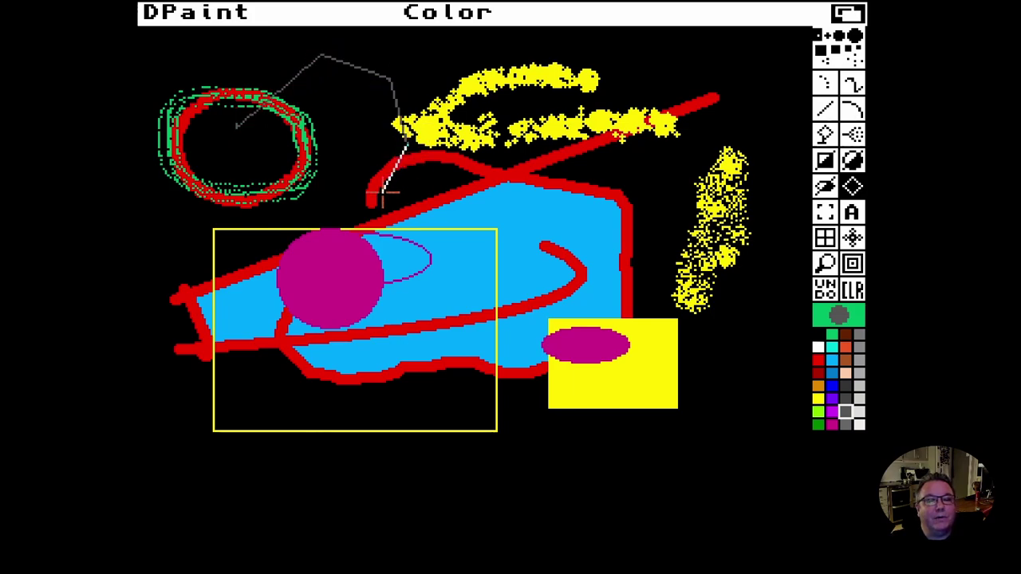
click(382, 196)
click(313, 214)
click(279, 199)
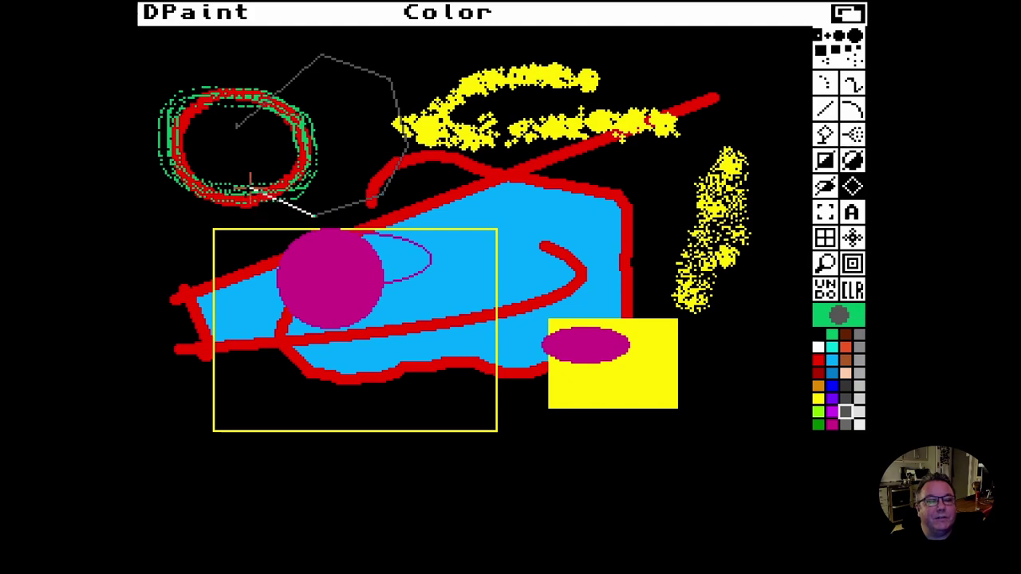
click(250, 187)
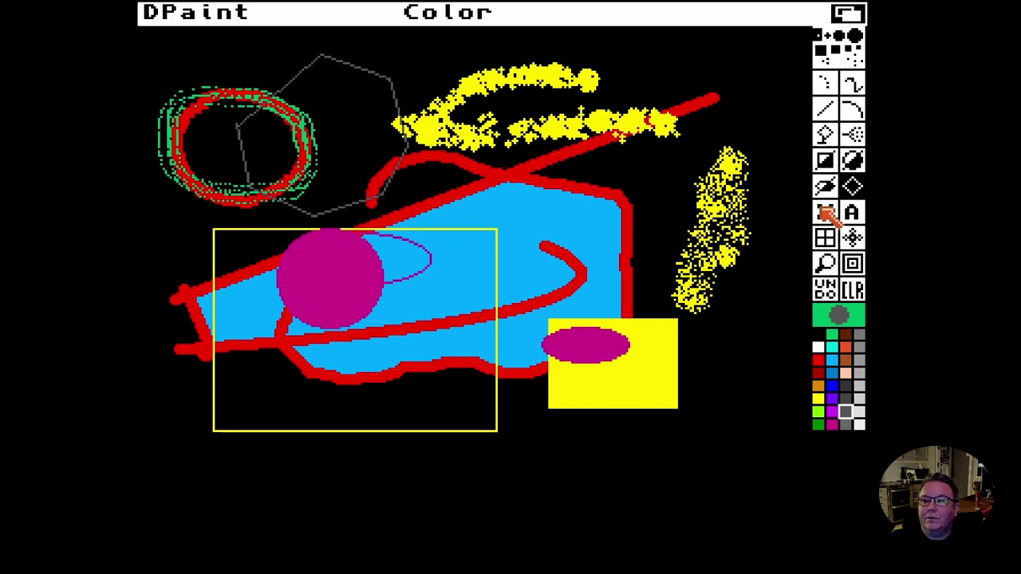
- Draw a solid polygon above the magenta circle and flood-fill it blue
click(858, 189)
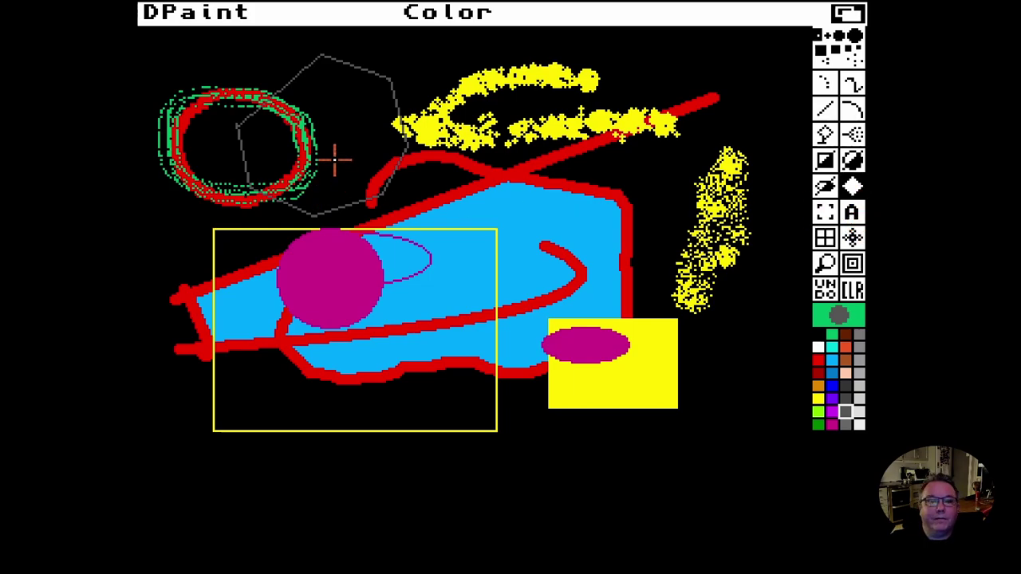
drag(341, 139, 437, 117)
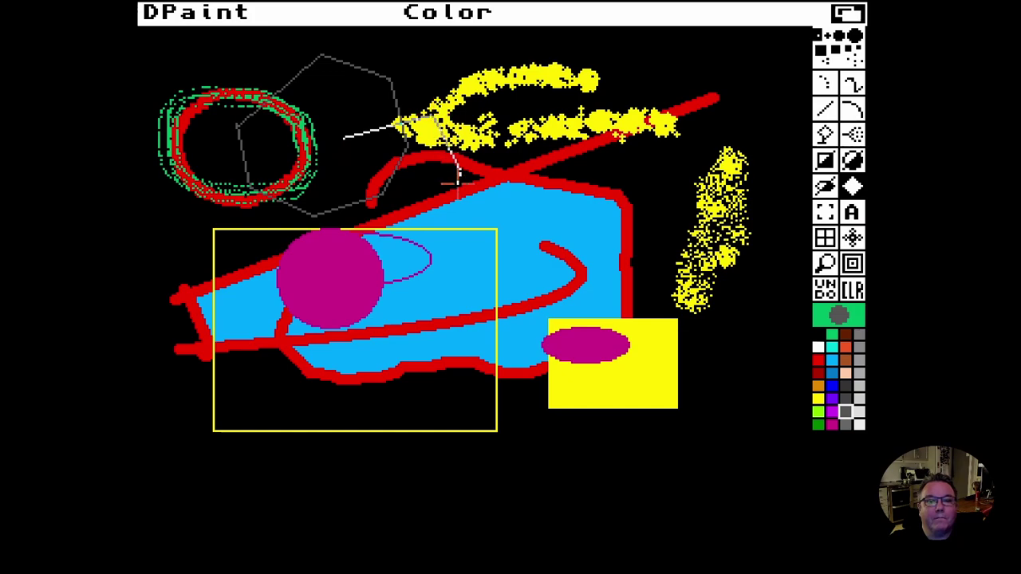
click(319, 214)
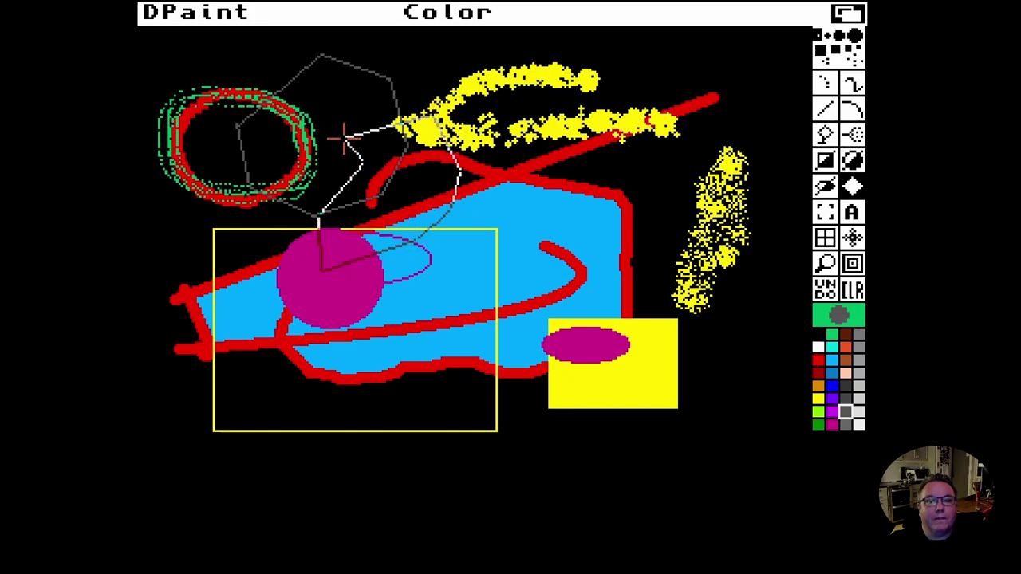
click(343, 137)
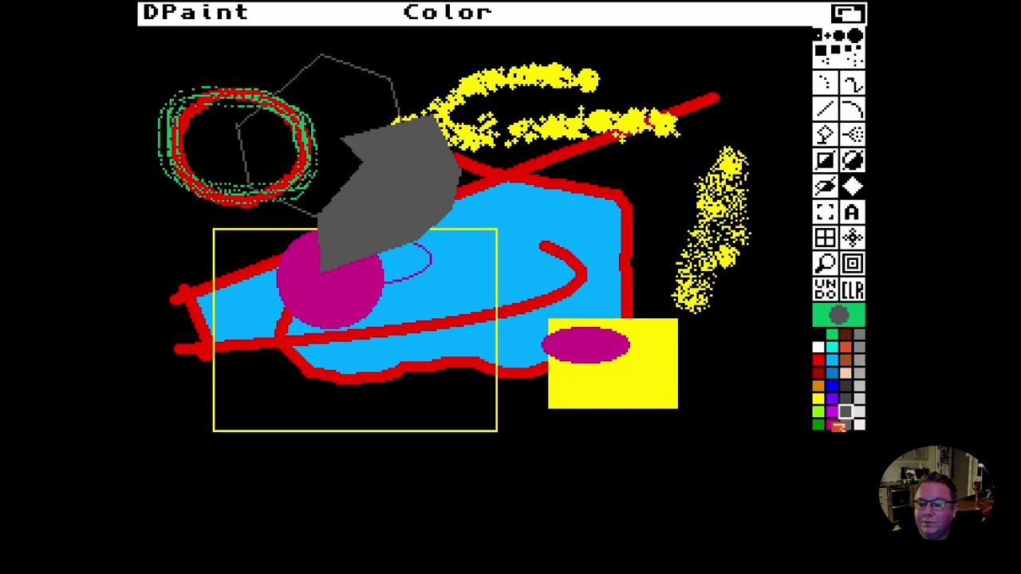
click(831, 386)
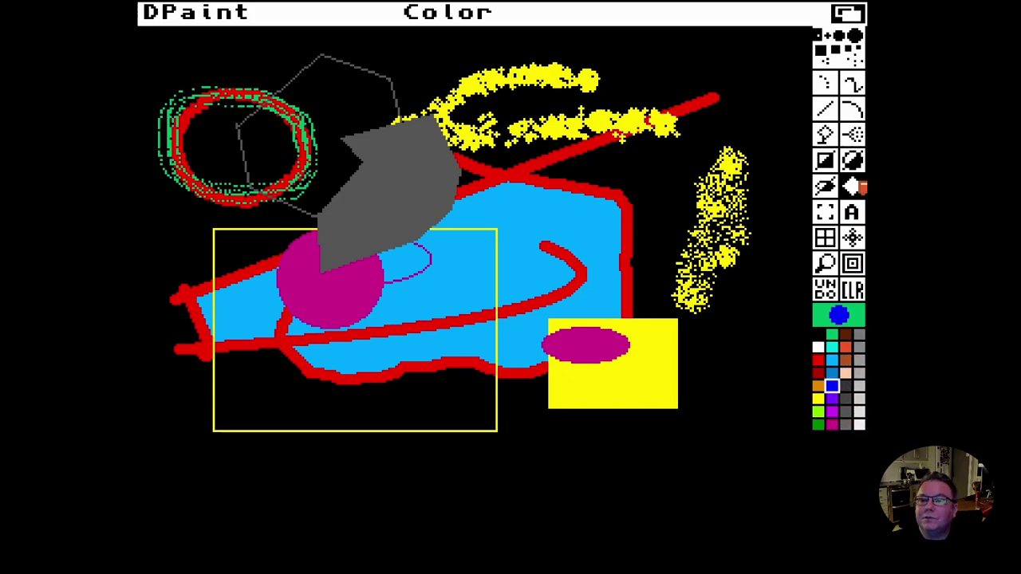
click(829, 134)
click(407, 166)
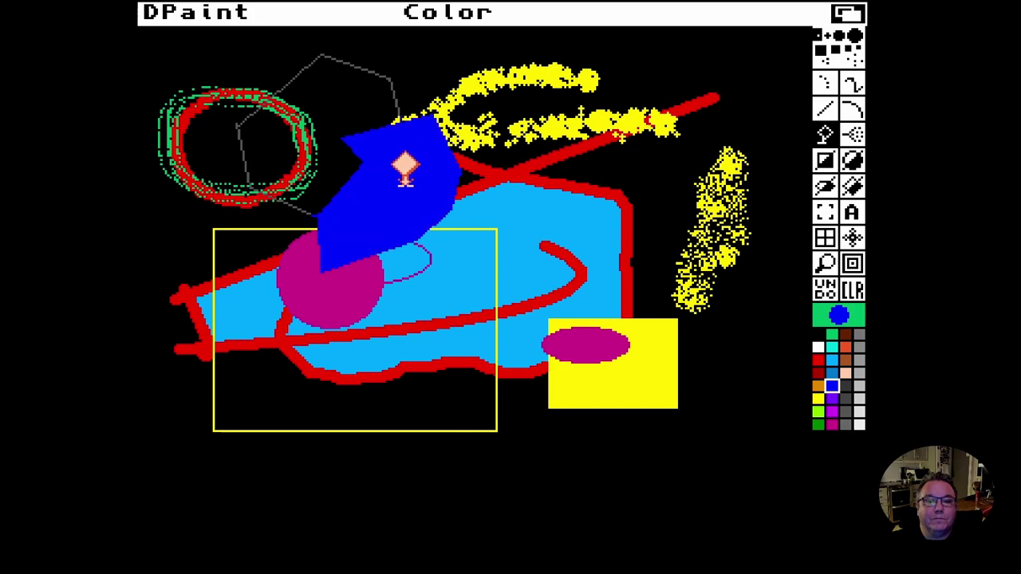
- Capture the magenta-on-yellow oval as a brush, stamp four copies along the bottom, and smear an arc across it
click(825, 210)
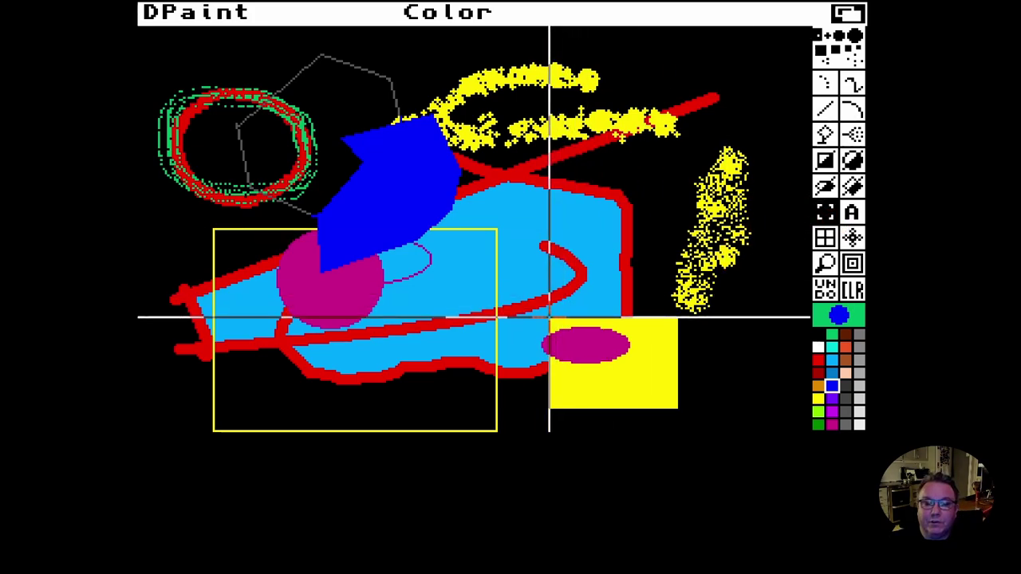
mouse_move(549, 318)
mouse_down()
mouse_move(595, 362)
mouse_move(633, 364)
mouse_up()
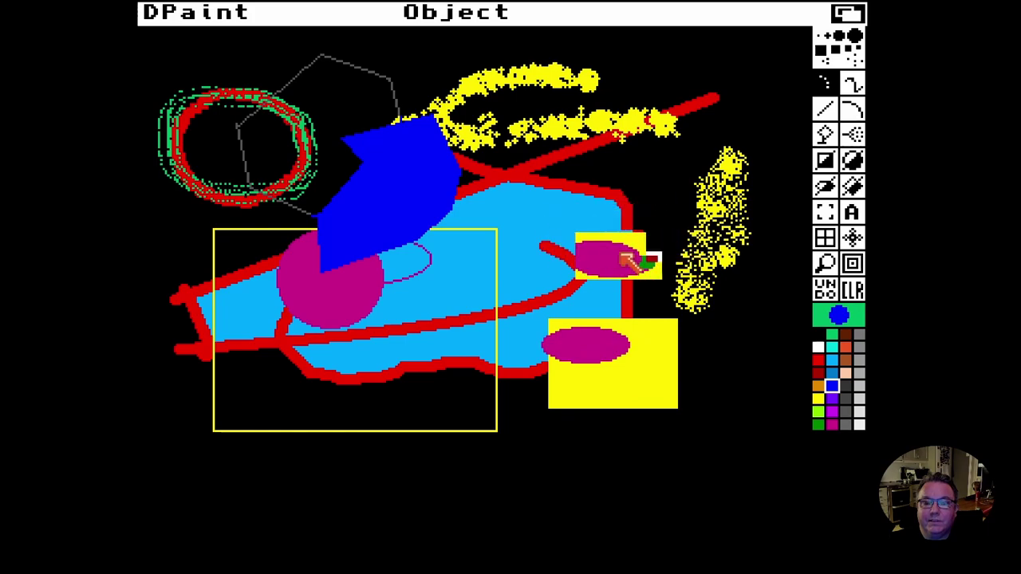
click(350, 405)
click(263, 406)
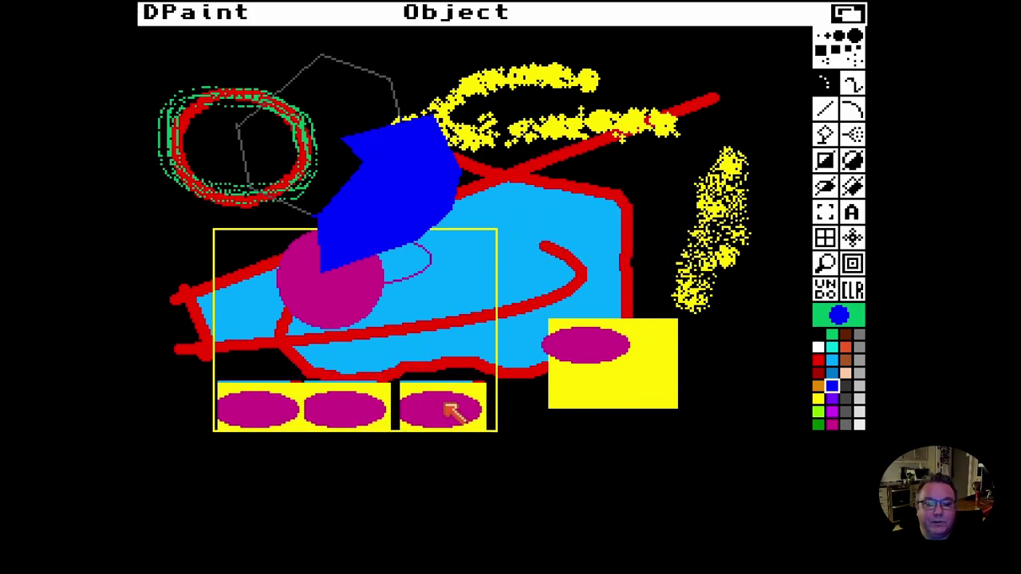
click(447, 405)
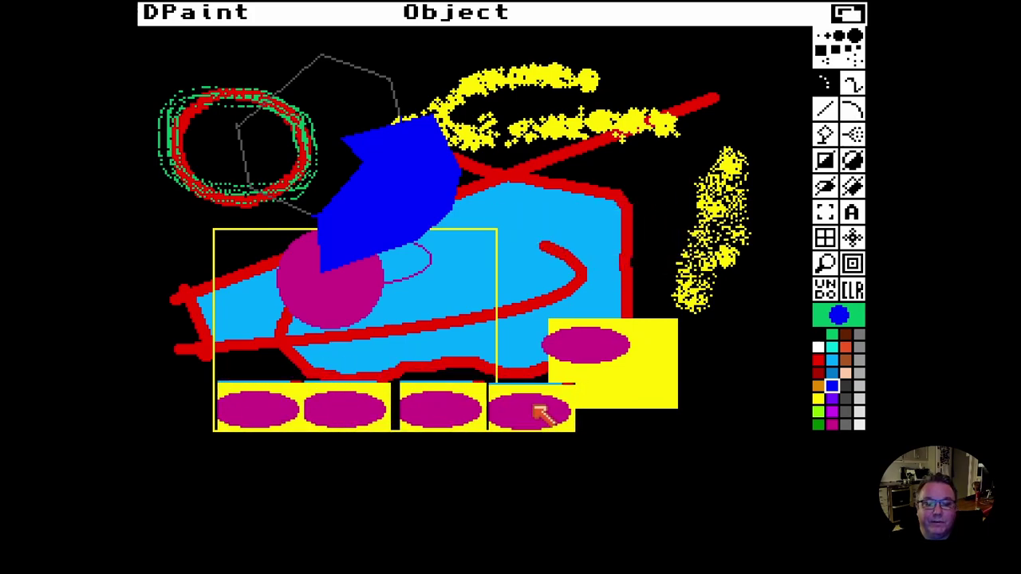
click(536, 408)
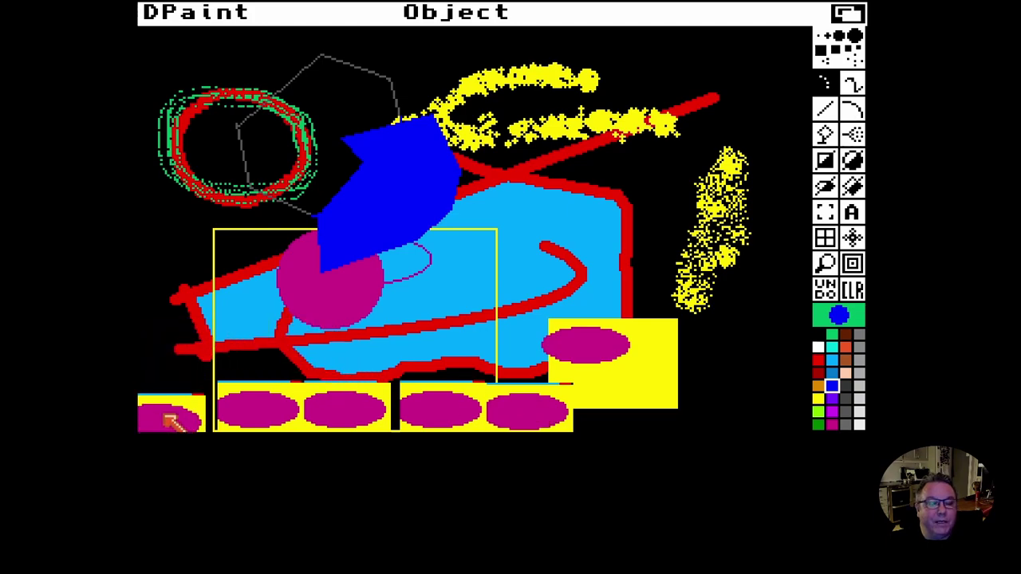
mouse_move(169, 419)
mouse_down()
mouse_move(261, 355)
mouse_move(370, 339)
mouse_move(519, 360)
mouse_move(610, 407)
mouse_up()
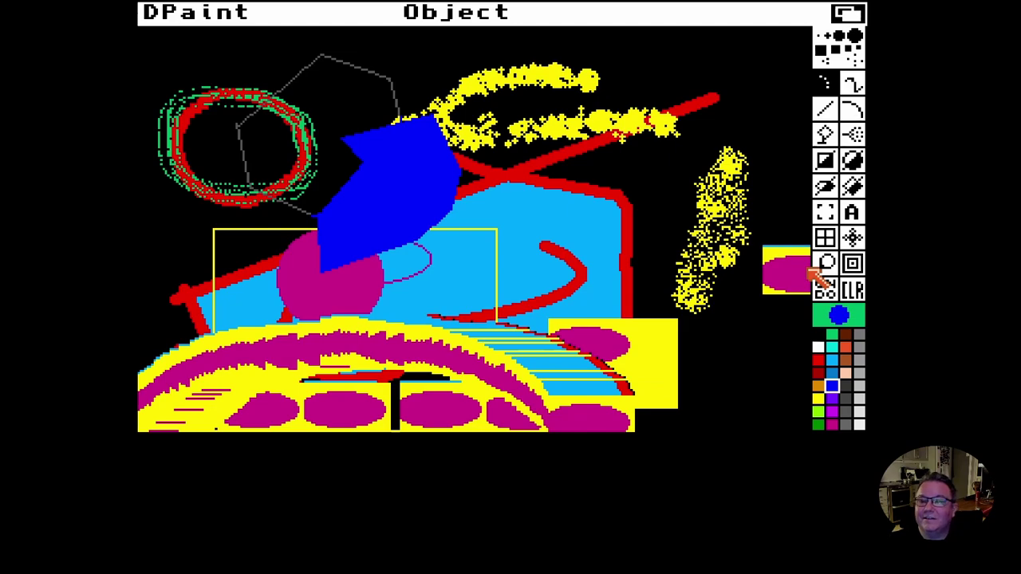
- Type the white caption 'Nice Art!!' near the top centre of the canvas
click(851, 213)
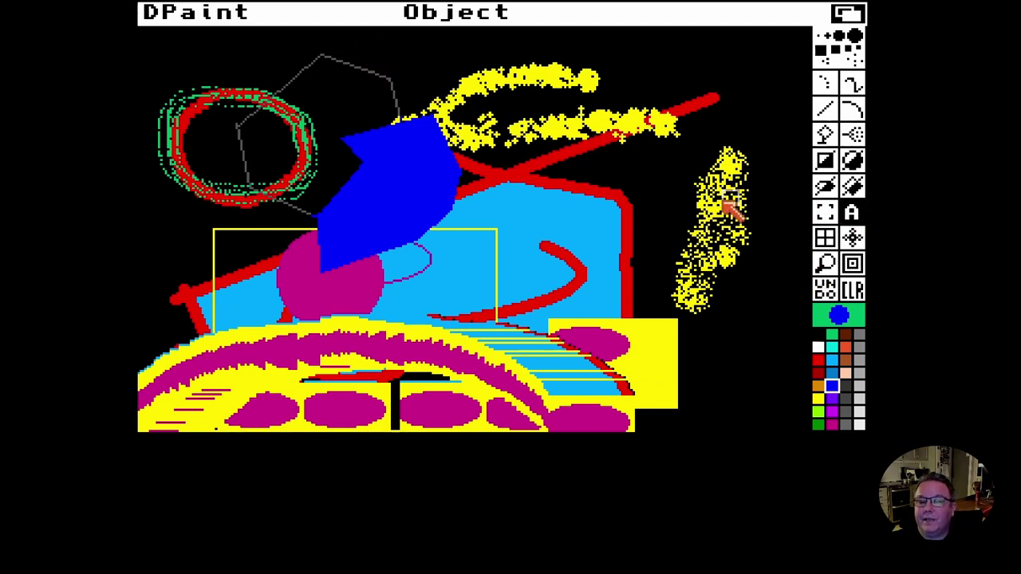
click(818, 347)
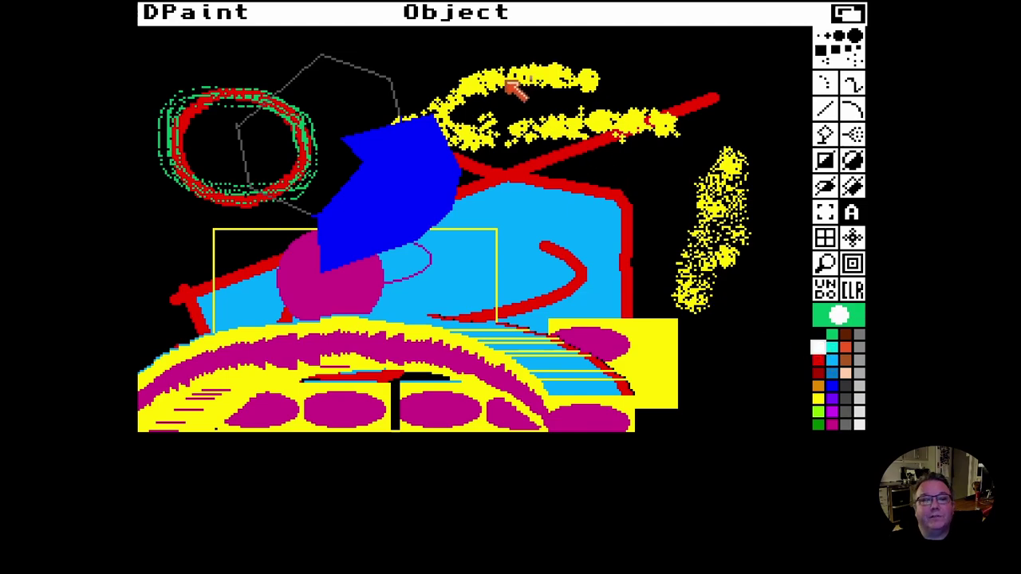
click(384, 50)
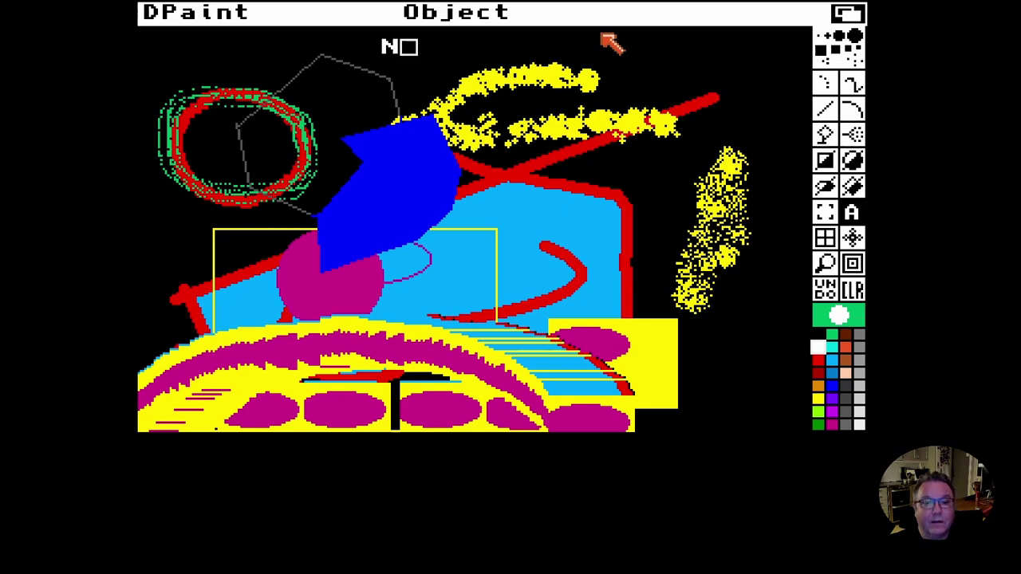
text(Nice A)
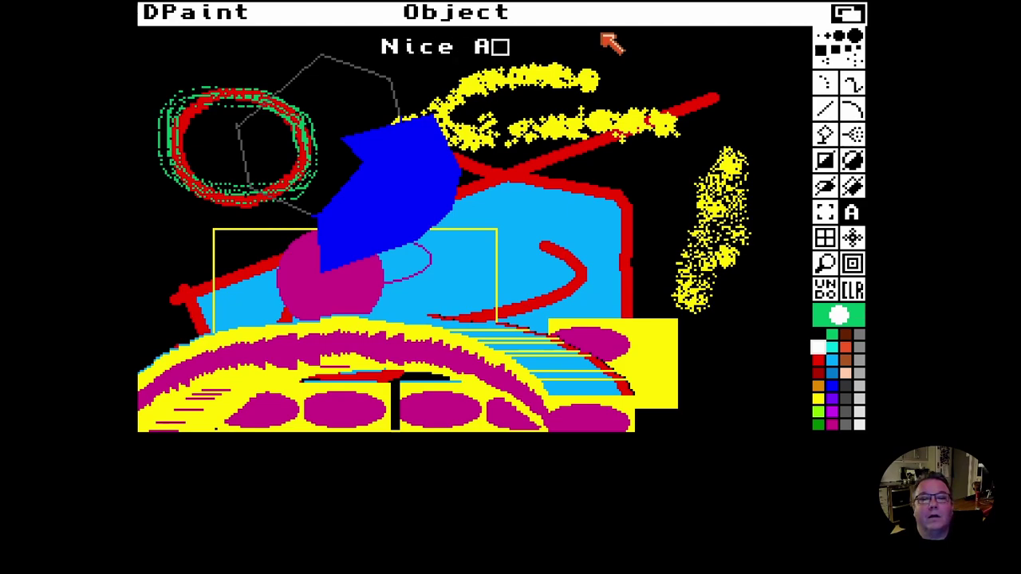
text(rt!!)
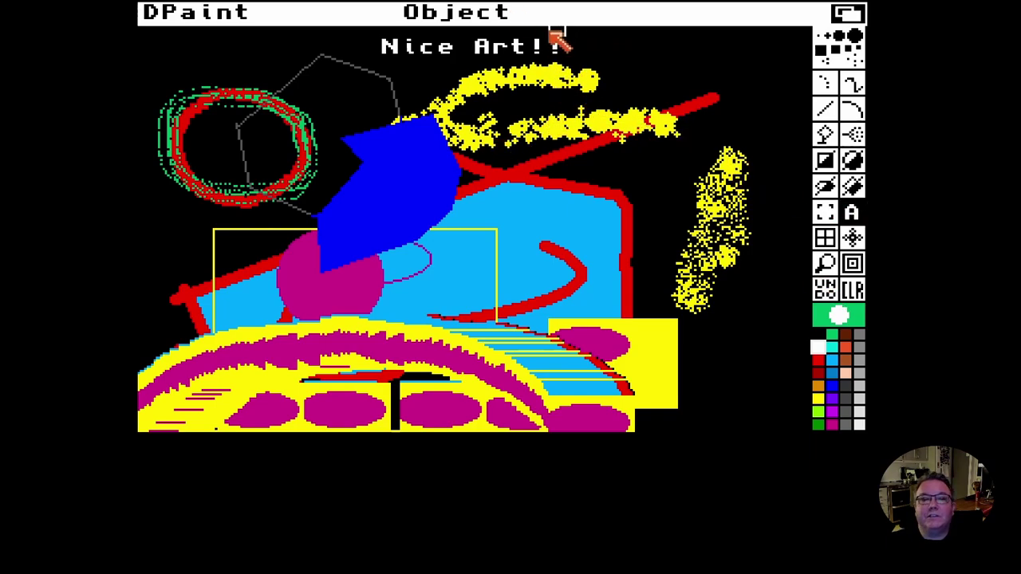
- Switch the font to garnet-16 and type 'Arctic retro' in red at the top left
right_click(481, 12)
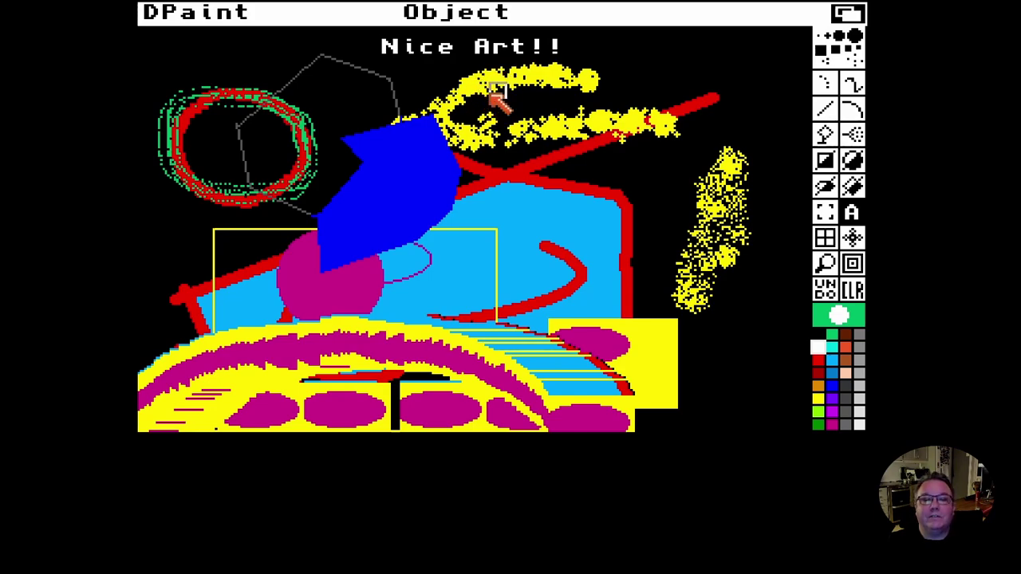
right_click(487, 23)
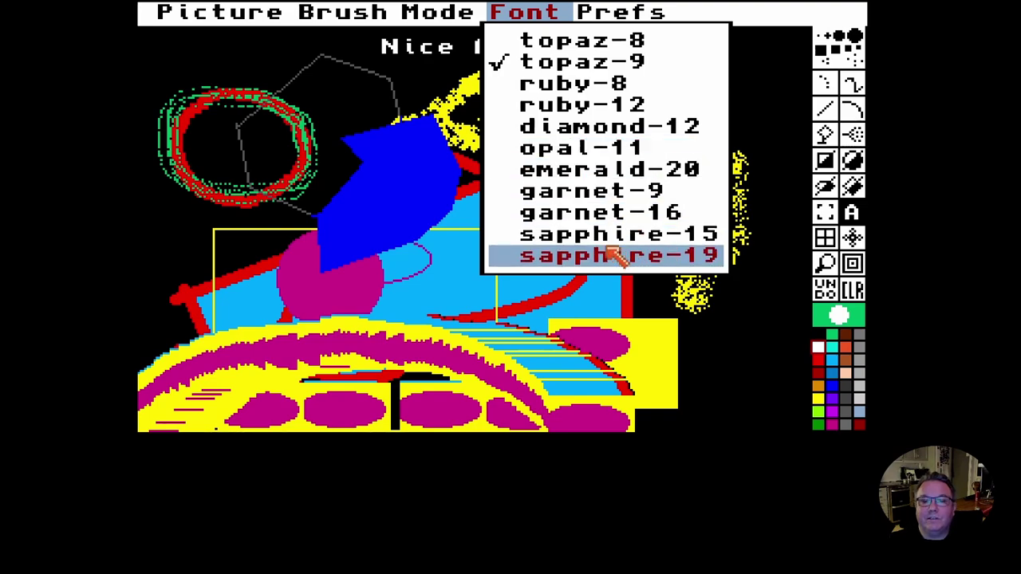
right_click(590, 214)
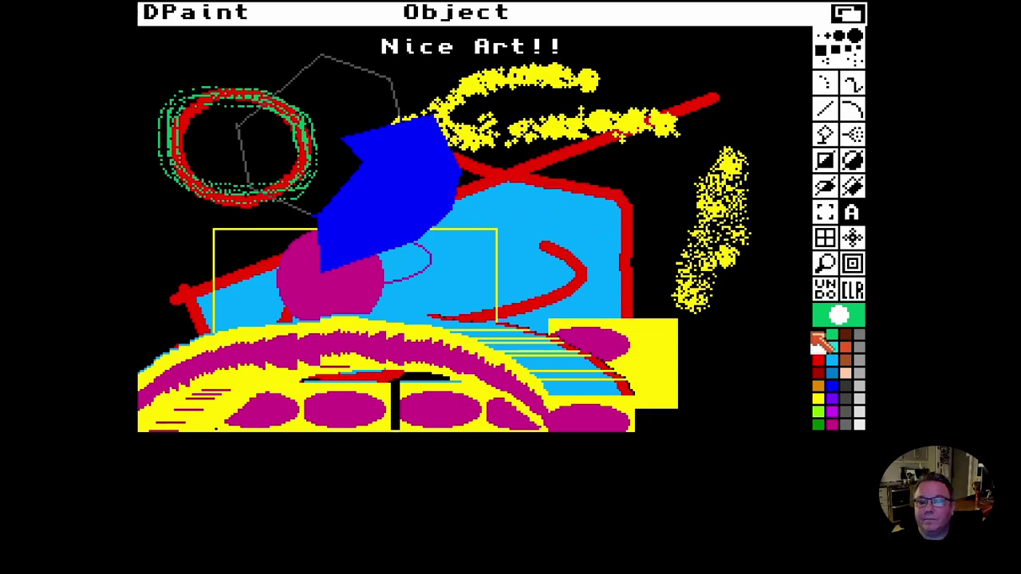
click(817, 359)
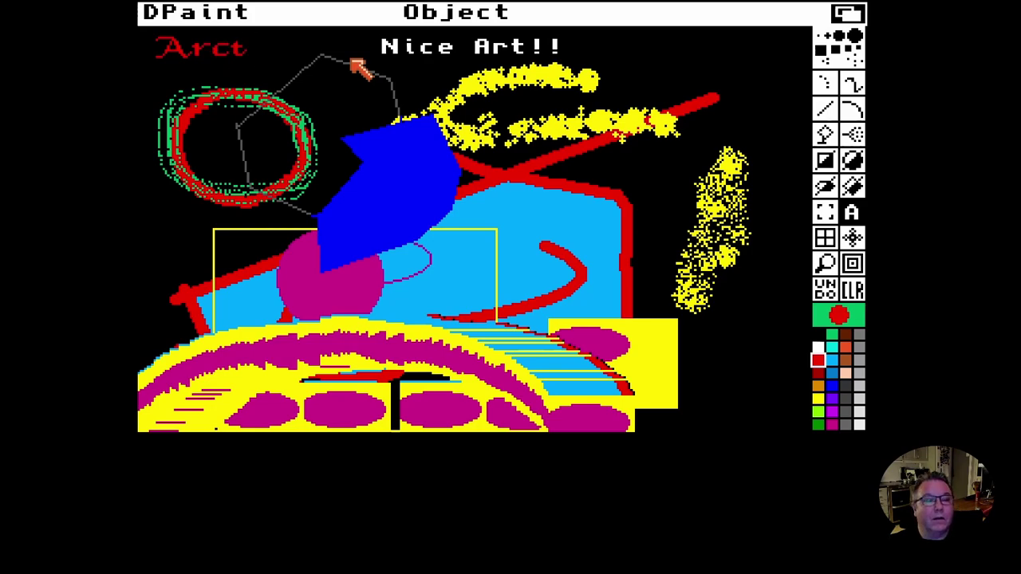
text(c retro)
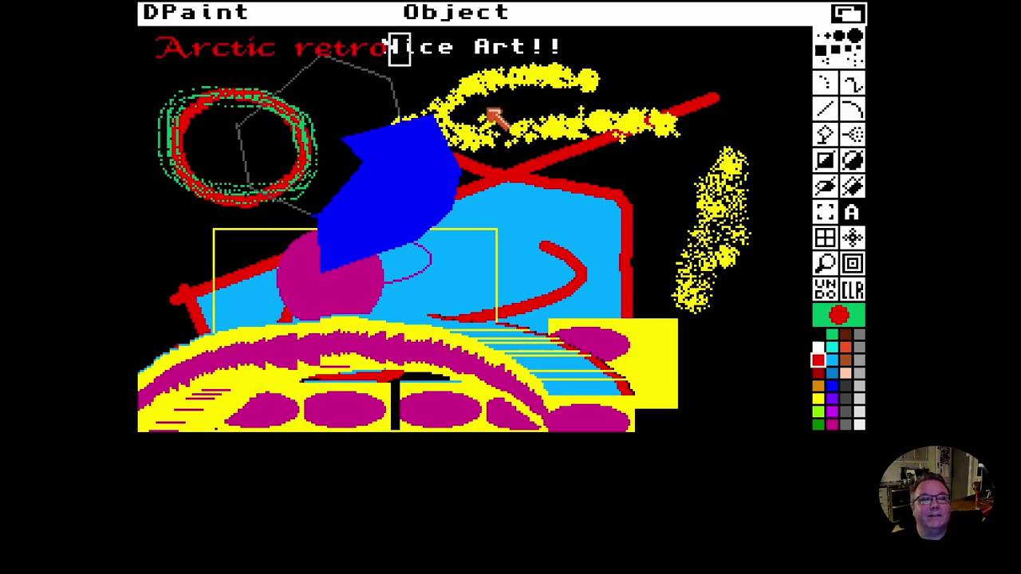
- Stamp three copies of the 'Arctic retro' text brush at the upper right, then clear the canvas with CLR
click(825, 212)
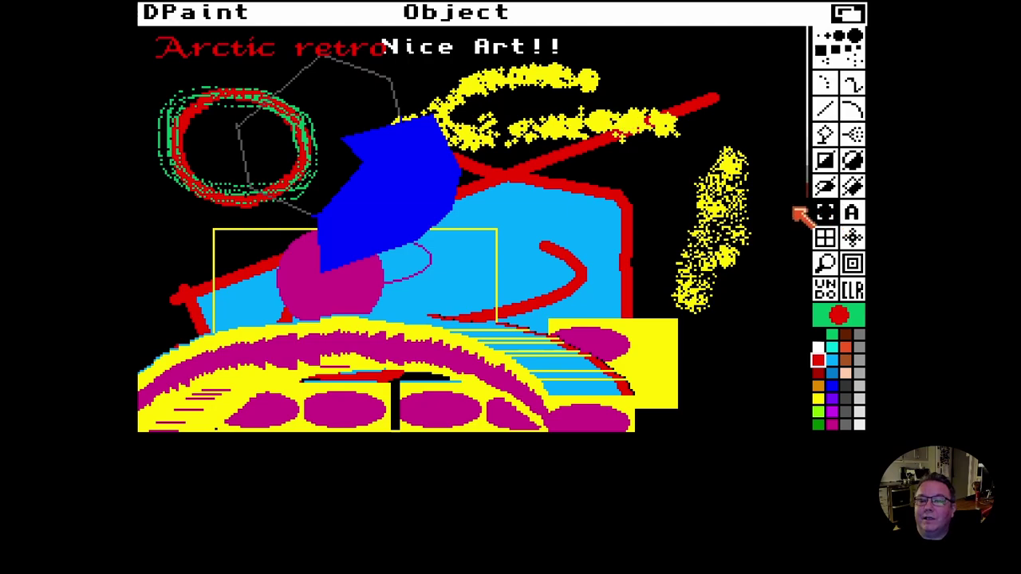
drag(157, 36, 388, 64)
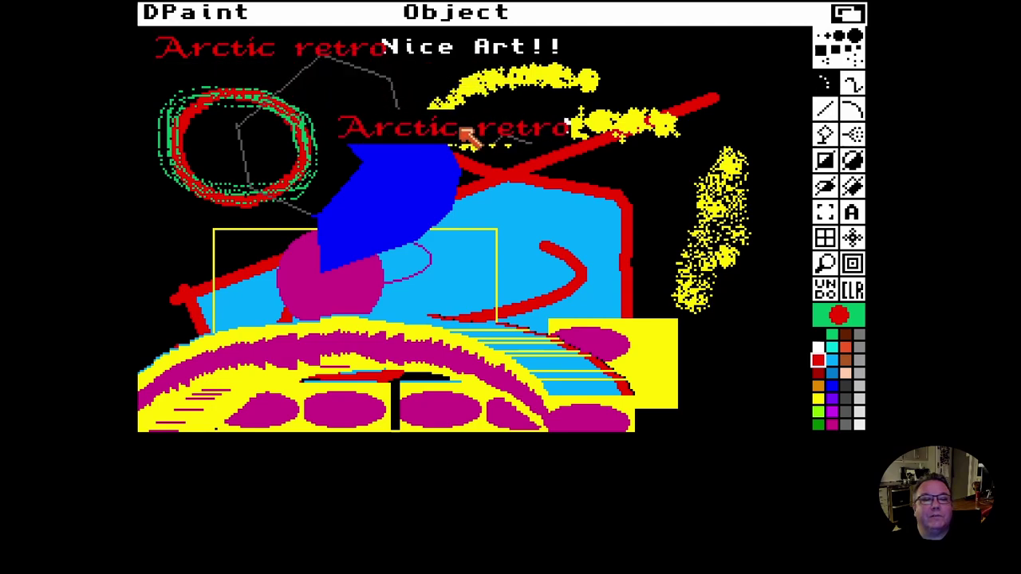
click(687, 63)
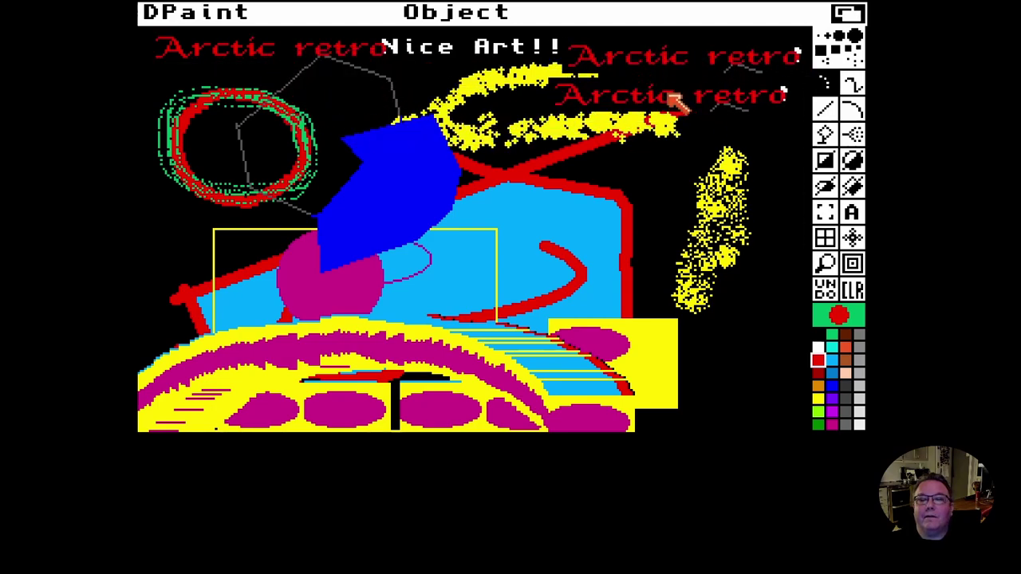
click(675, 101)
click(680, 180)
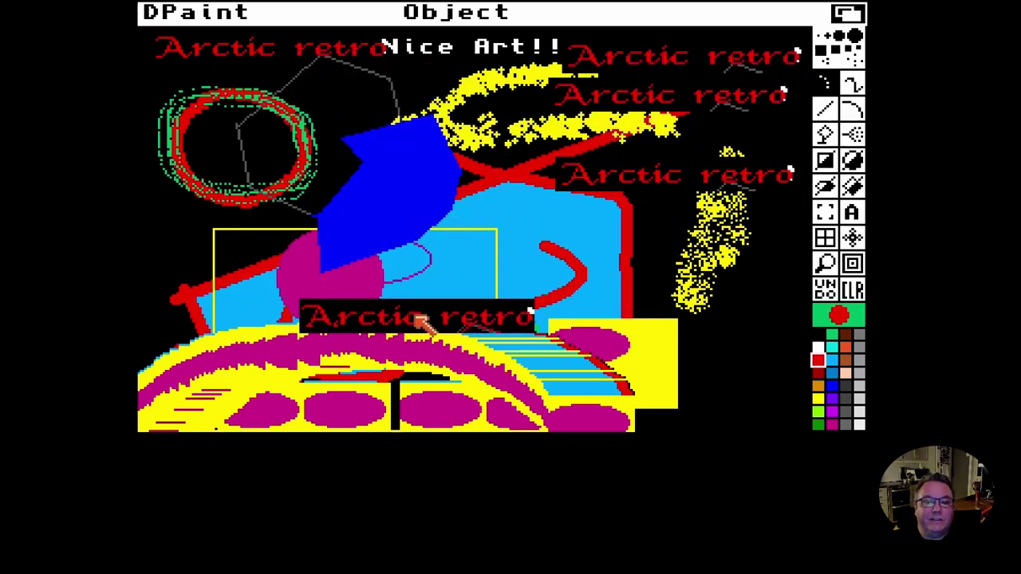
click(853, 290)
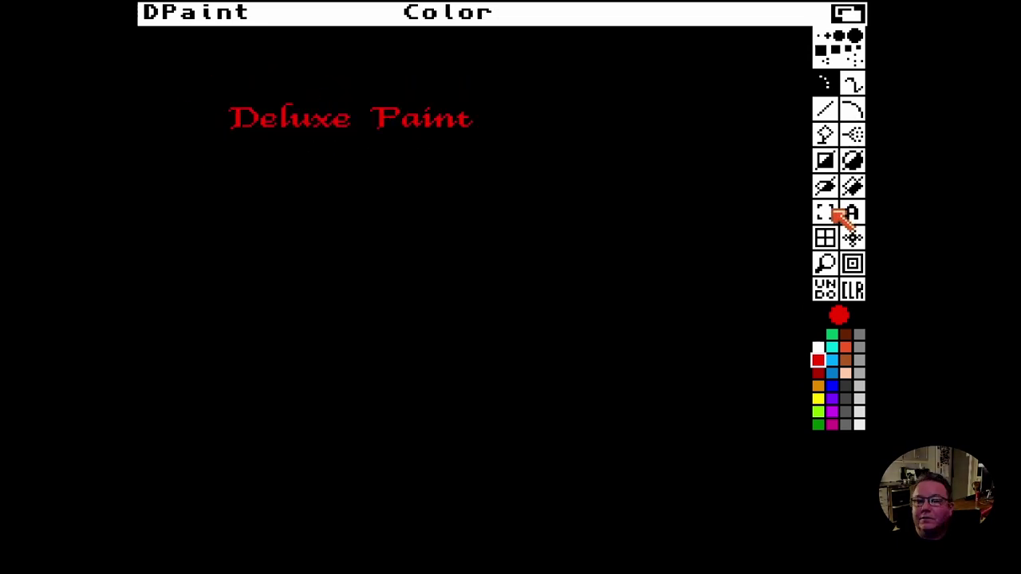
- Pick up the 'Deluxe Paint' title as a brush and restamp it over the original in yellow using Color mode
click(826, 212)
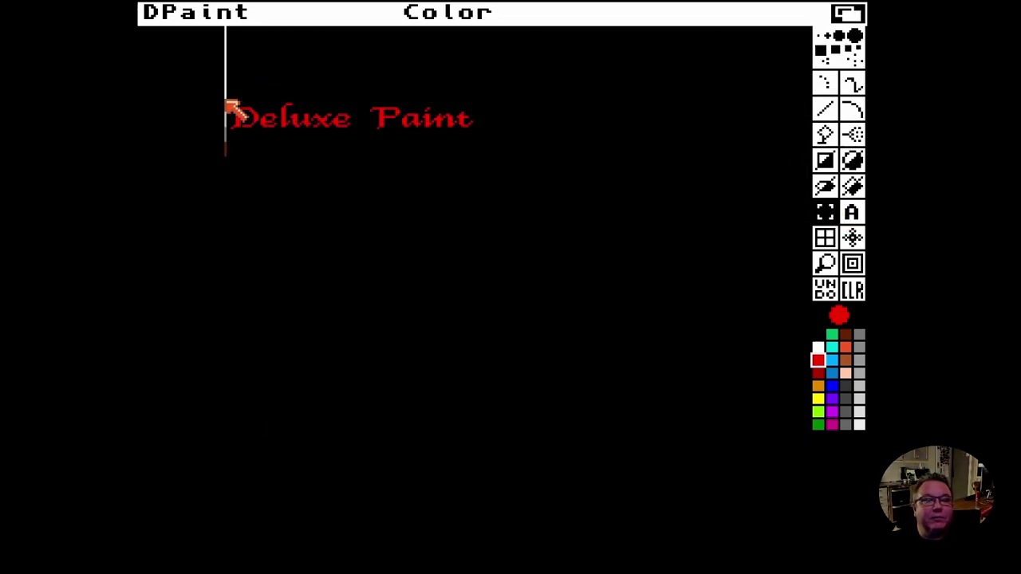
drag(227, 102, 452, 124)
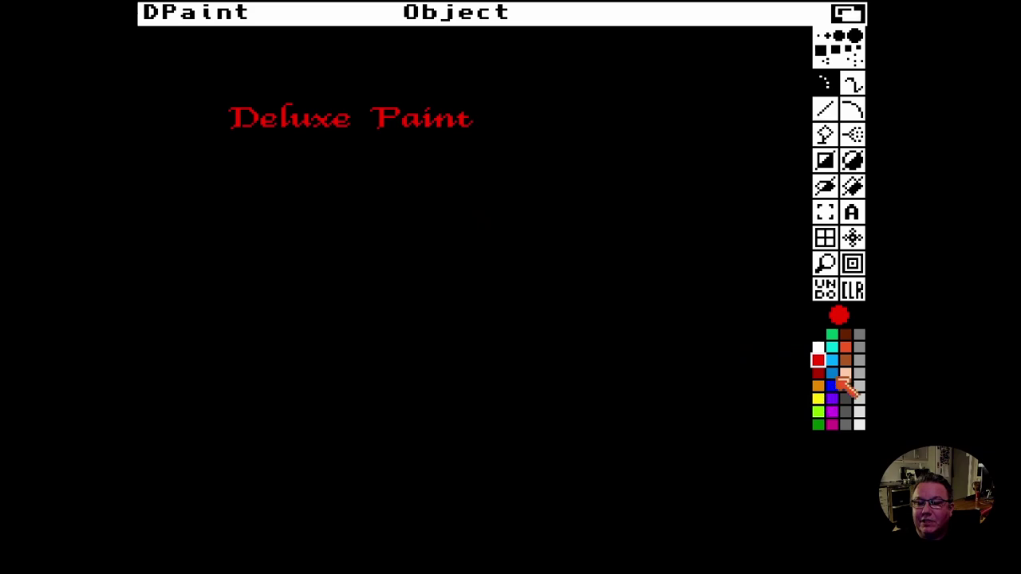
click(818, 400)
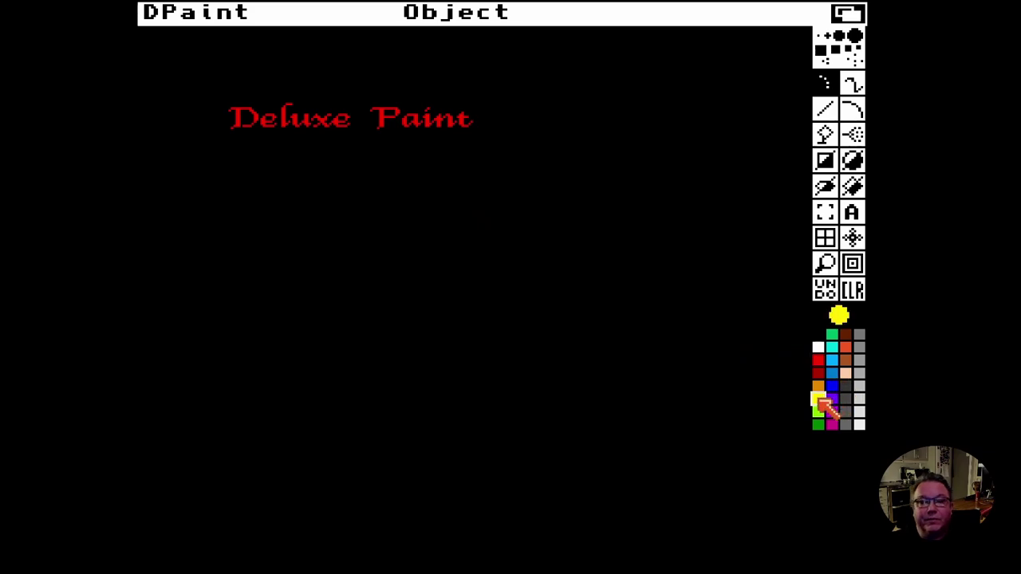
right_click(445, 19)
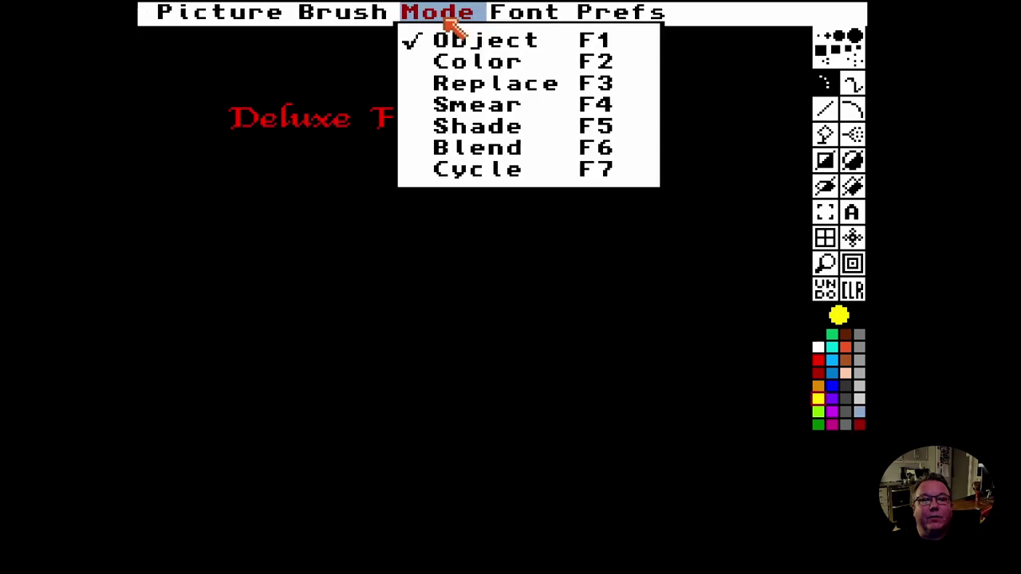
click(462, 63)
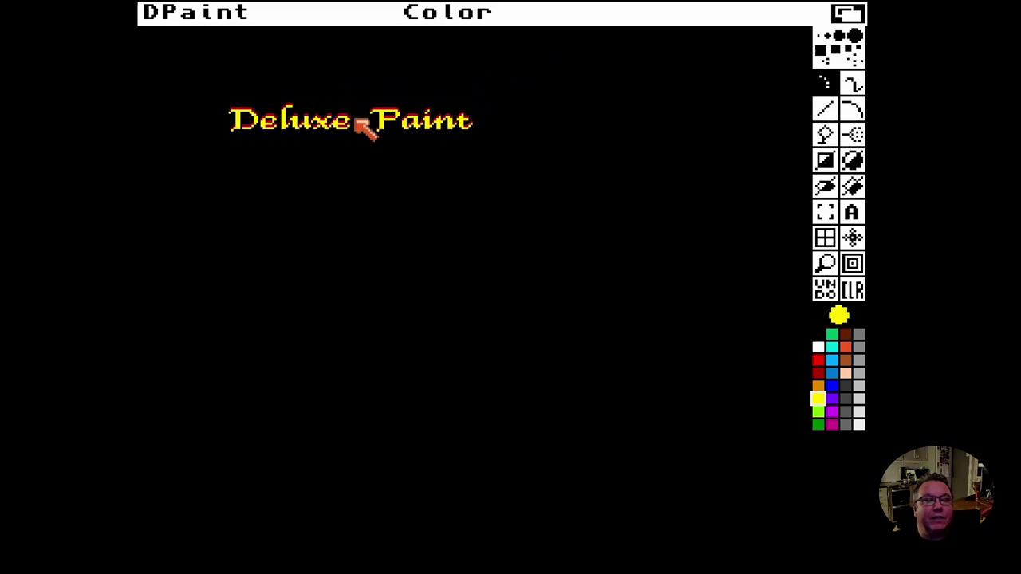
click(363, 128)
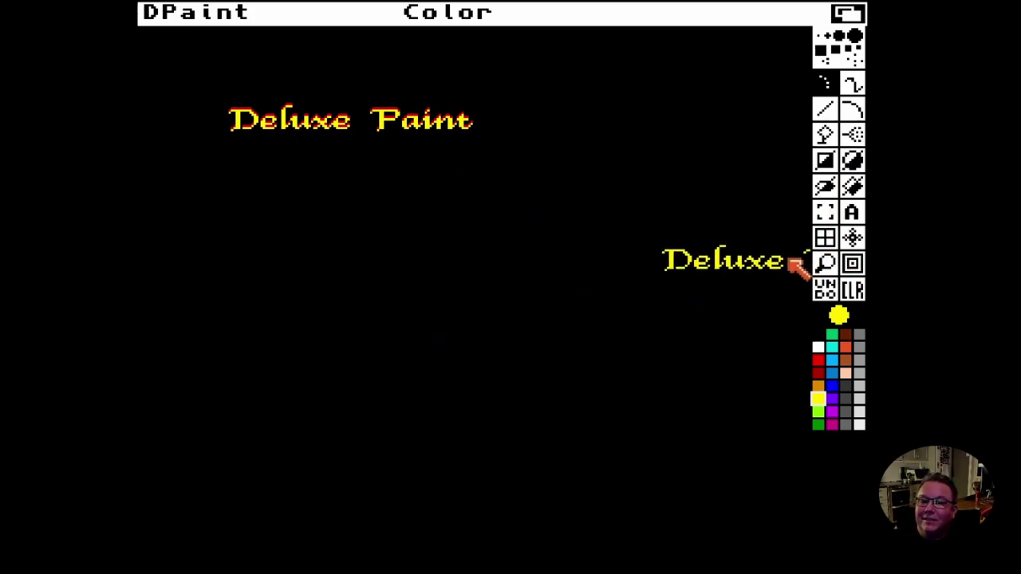
- Magnify the word 'Paint' and draw a single-pixel yellow line down from the P's stem
click(825, 264)
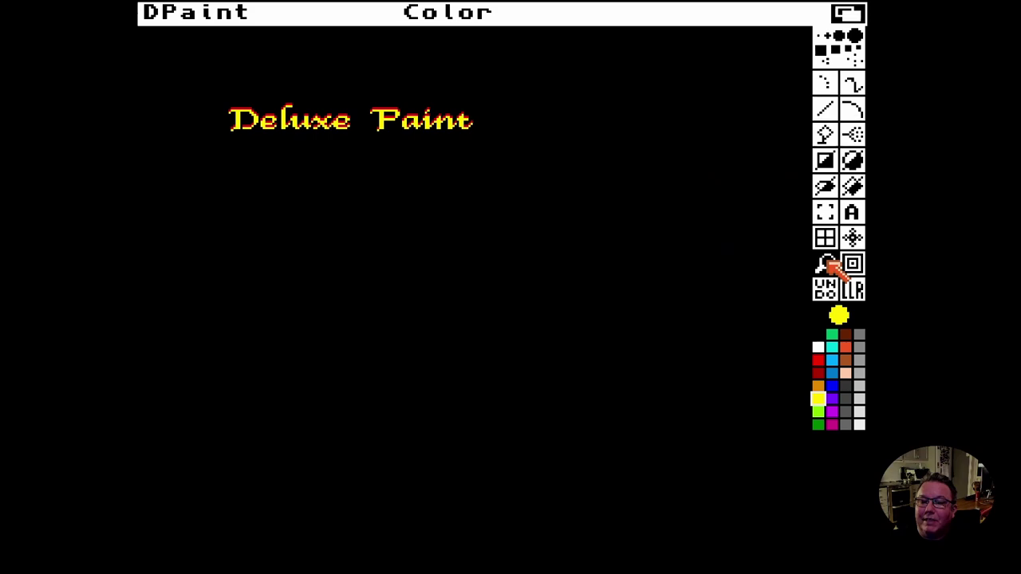
click(411, 132)
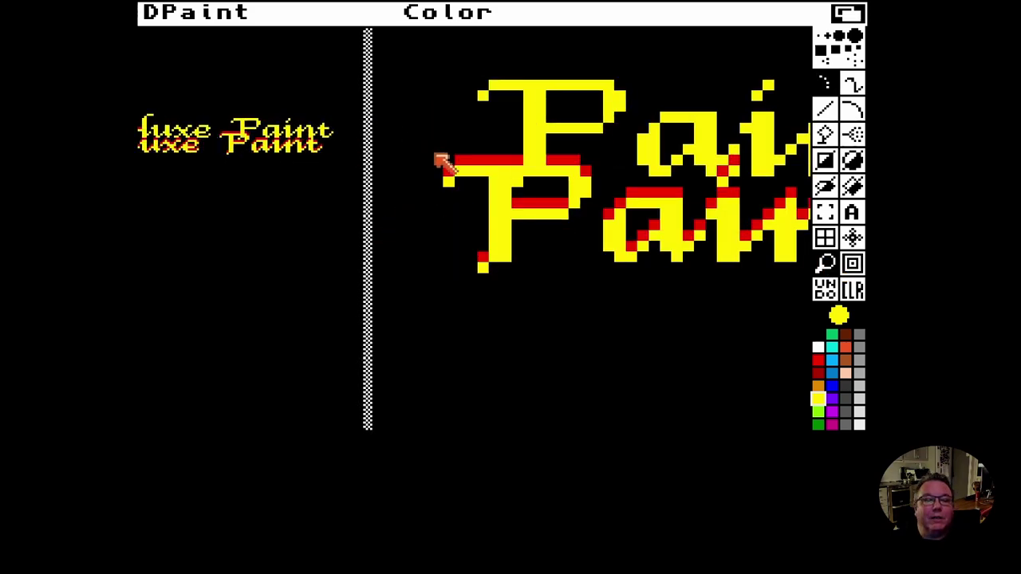
click(819, 35)
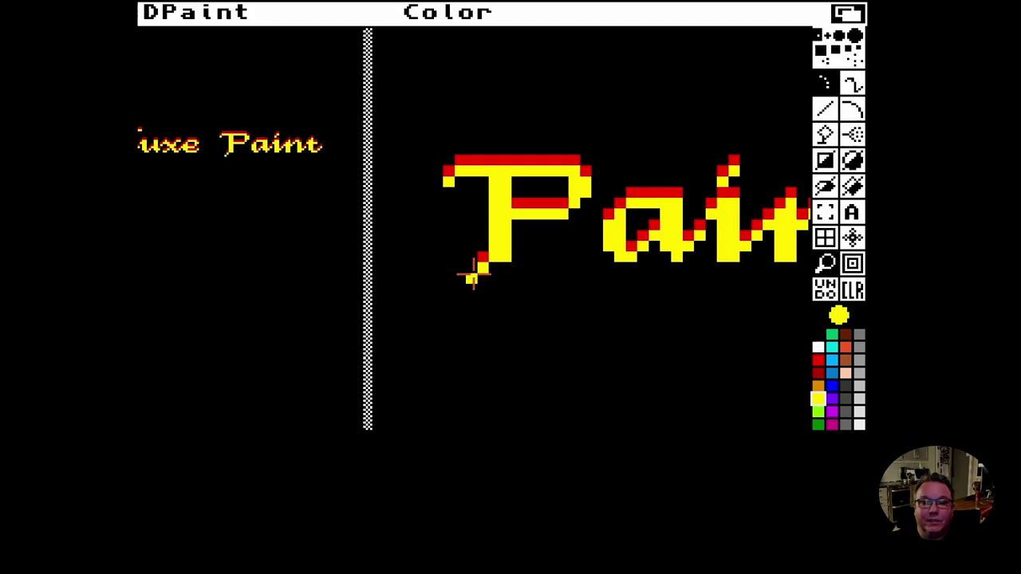
drag(483, 291, 483, 341)
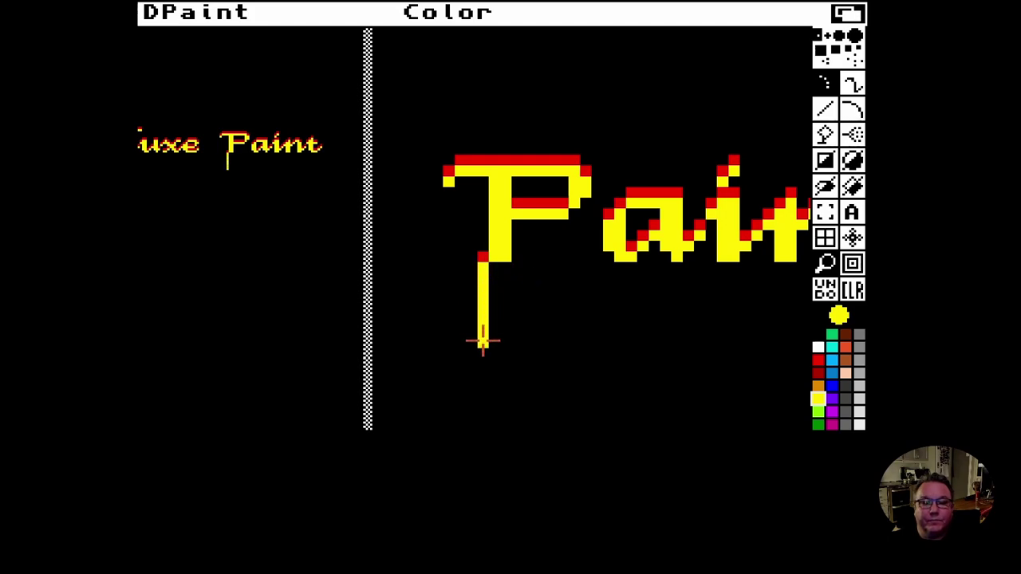
- Zoom the magnified view in several levels, then back out again
key(greater)
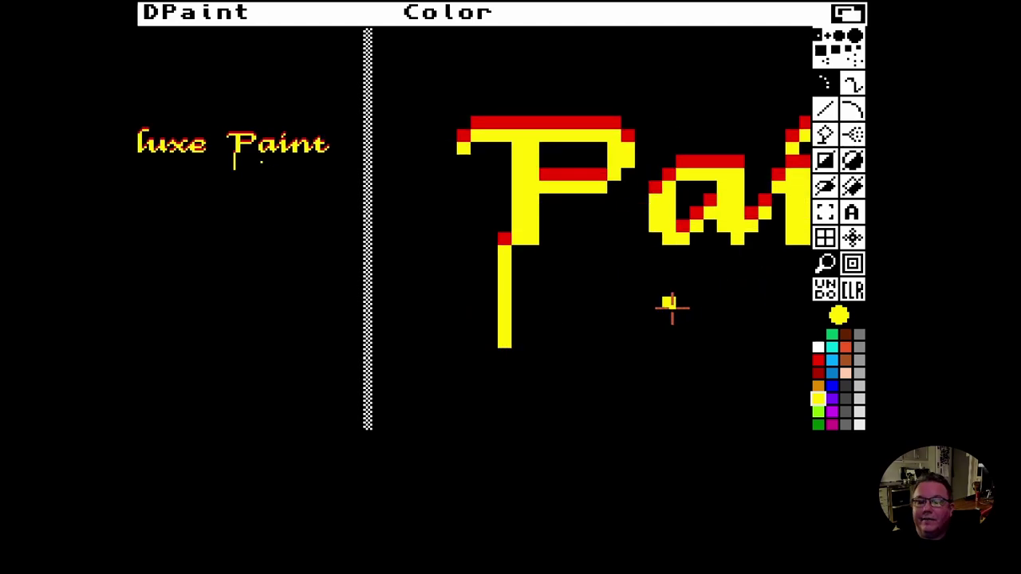
click(858, 270)
click(858, 270)
click(858, 271)
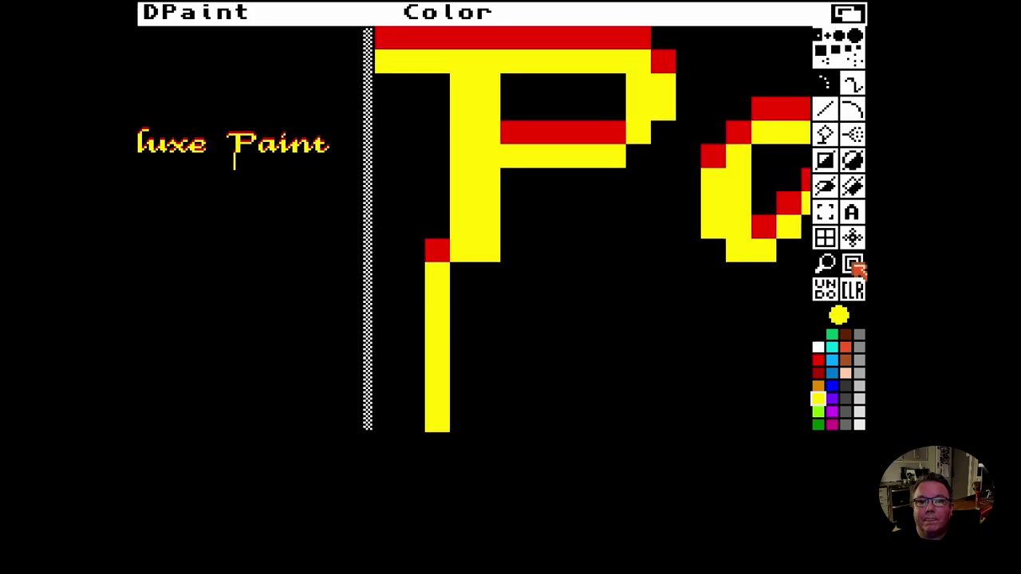
click(858, 270)
click(858, 271)
right_click(858, 270)
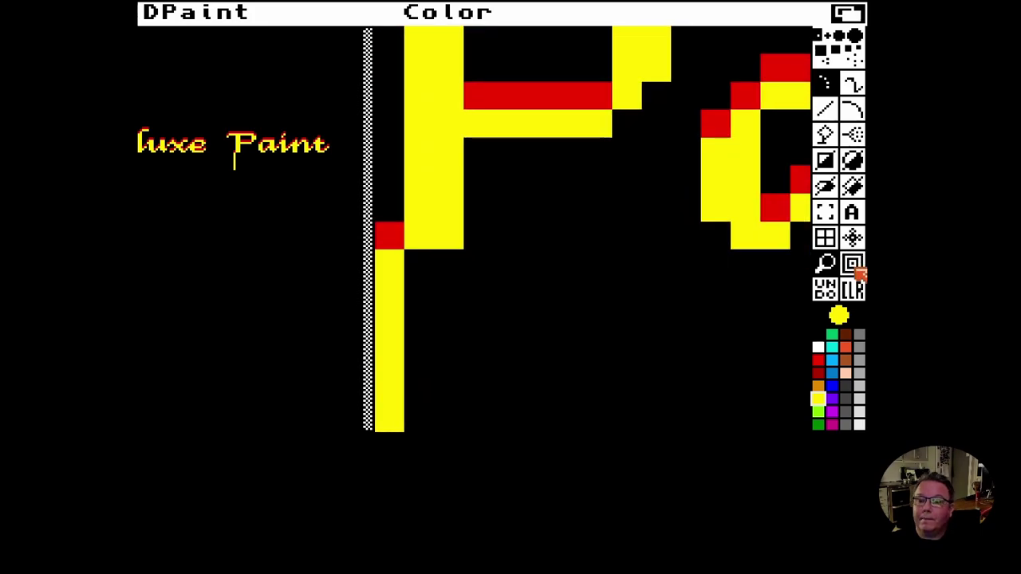
right_click(858, 270)
right_click(858, 270)
right_click(858, 270)
right_click(858, 270)
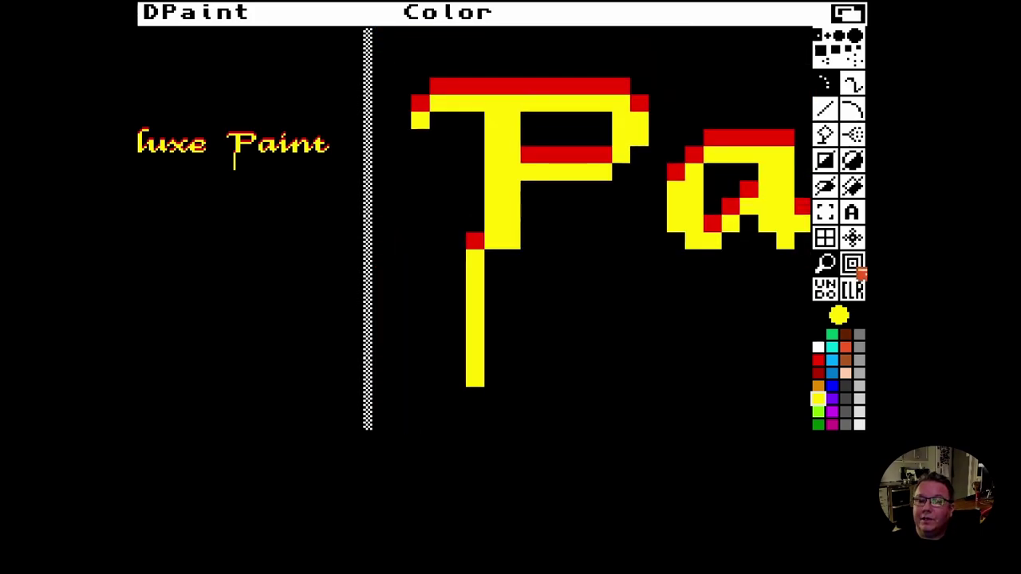
right_click(860, 274)
right_click(860, 274)
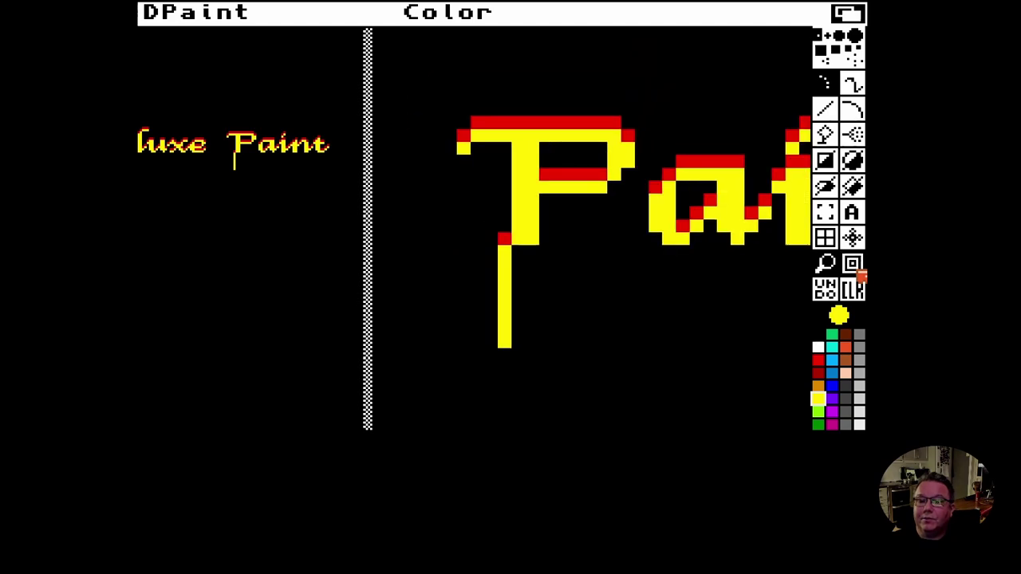
right_click(861, 275)
right_click(861, 274)
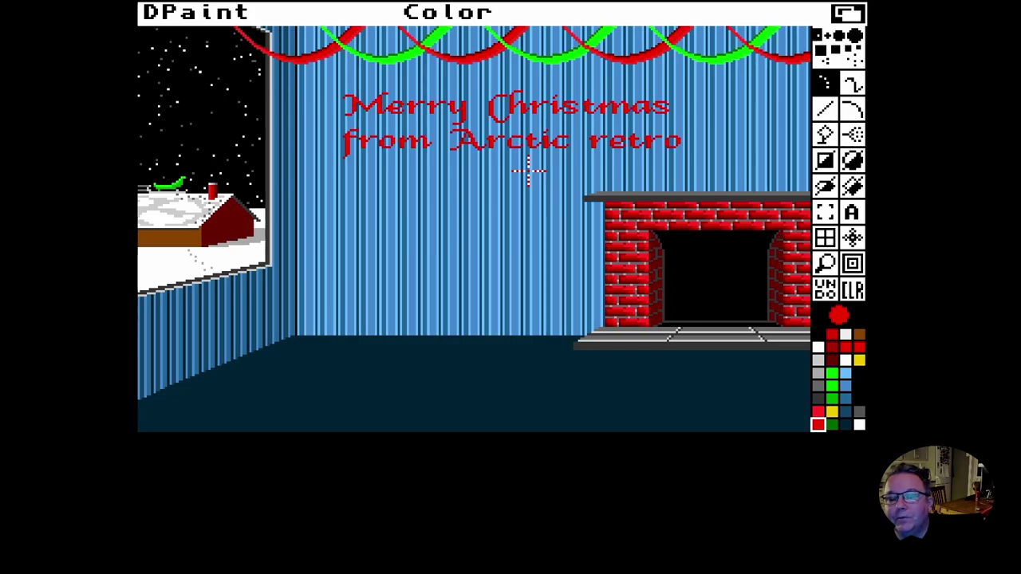
- View the Christmas fireplace picture full screen with F10, restore the toolbox, and clear the canvas with CLR
key(F10)
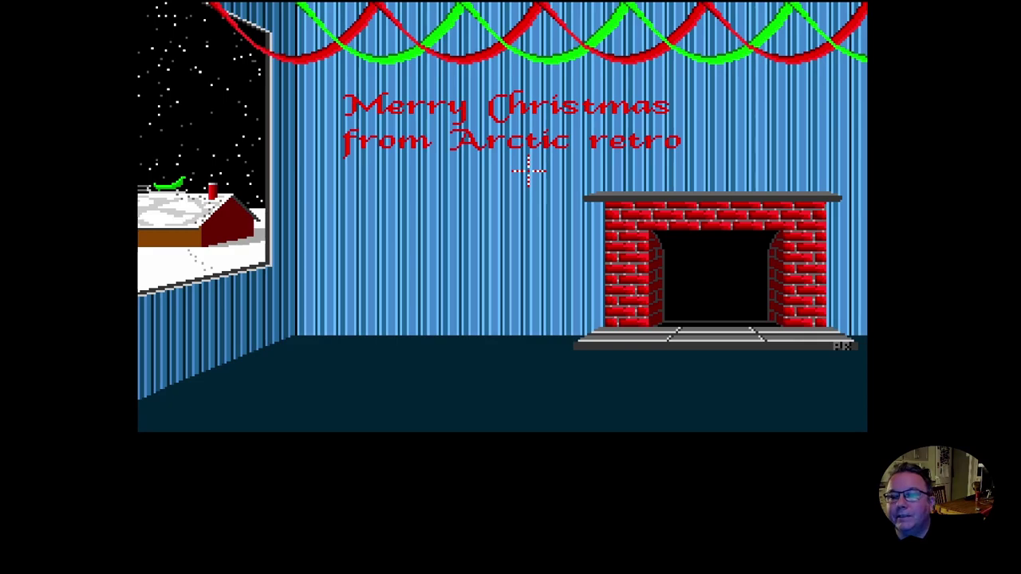
key(F10)
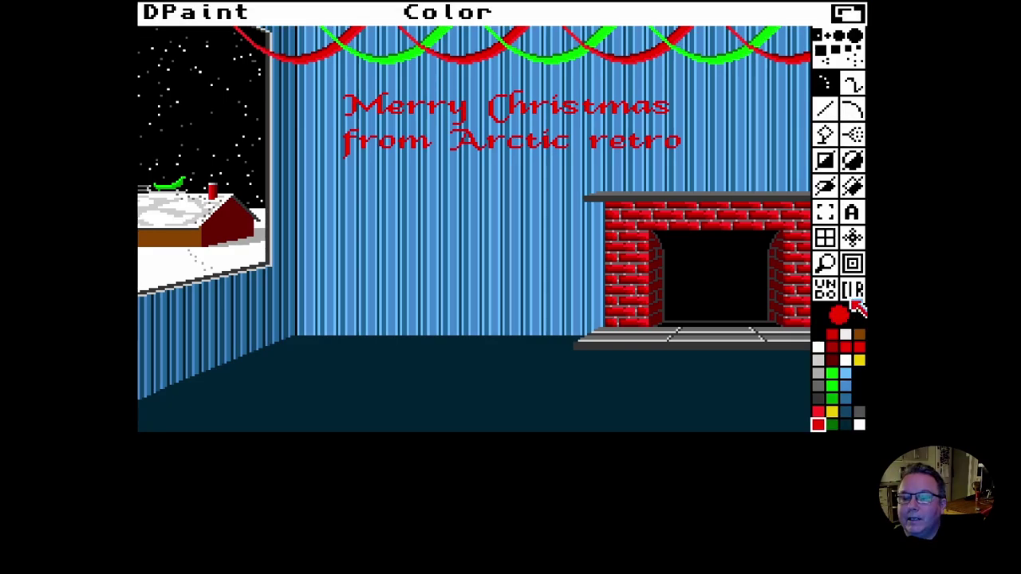
click(851, 290)
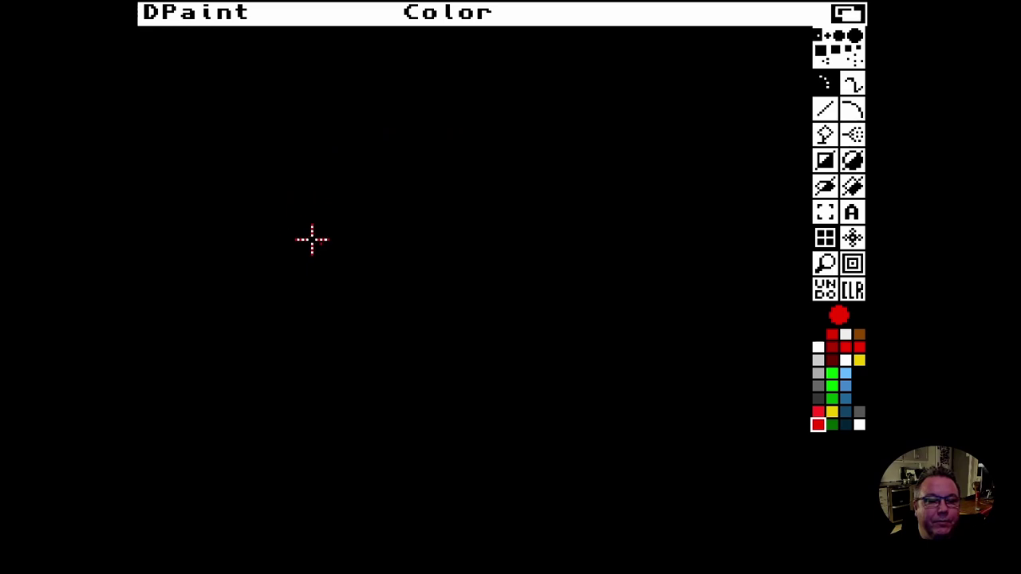
- Spray red dots across the canvas, then widen the grid spacing and spray grid-aligned red dots
mouse_move(384, 211)
mouse_down()
mouse_move(606, 257)
mouse_move(510, 250)
mouse_move(579, 274)
mouse_move(552, 274)
mouse_move(599, 303)
mouse_up()
mouse_move(636, 333)
mouse_down()
mouse_move(656, 351)
mouse_move(601, 362)
mouse_up()
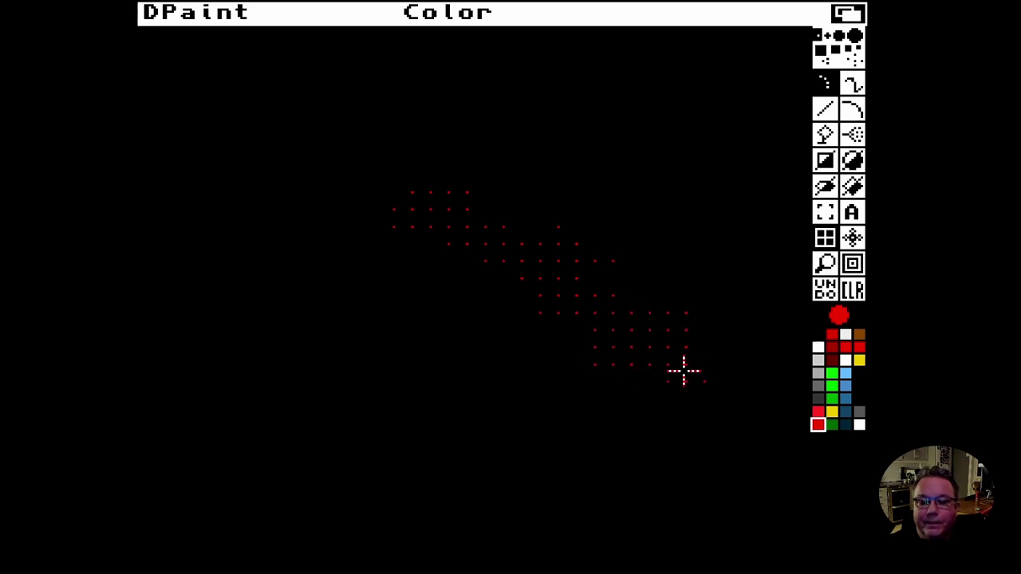
right_click(826, 239)
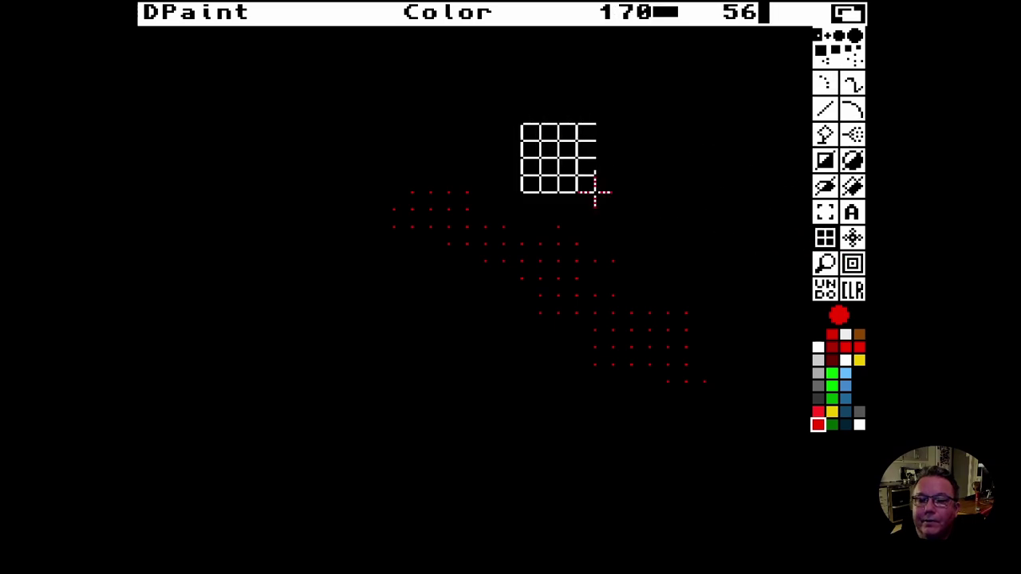
drag(583, 189, 654, 246)
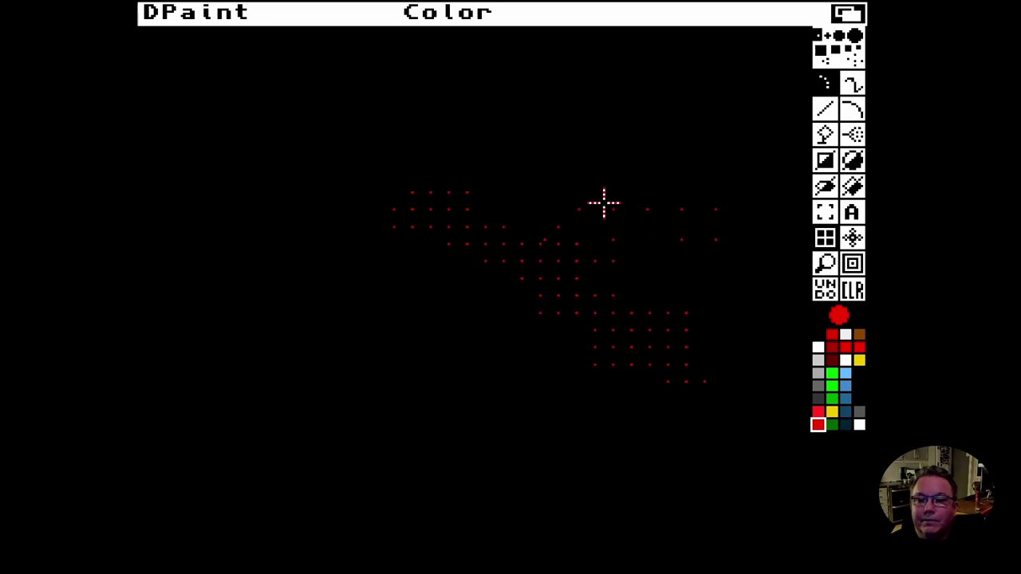
click(624, 168)
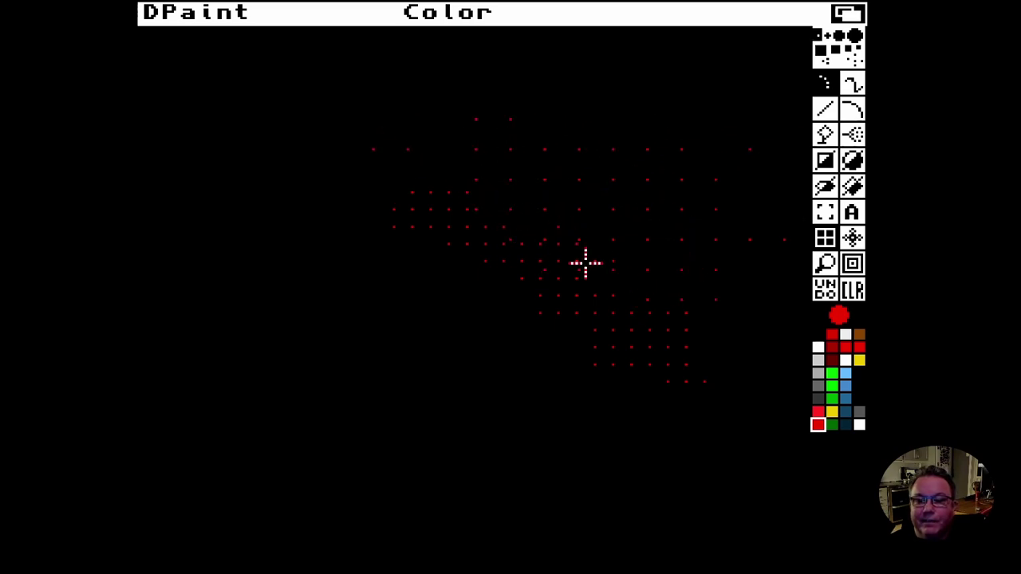
- Turn off the grid, enable symmetry, and draw a red freehand leaf repeated around the centre
click(826, 243)
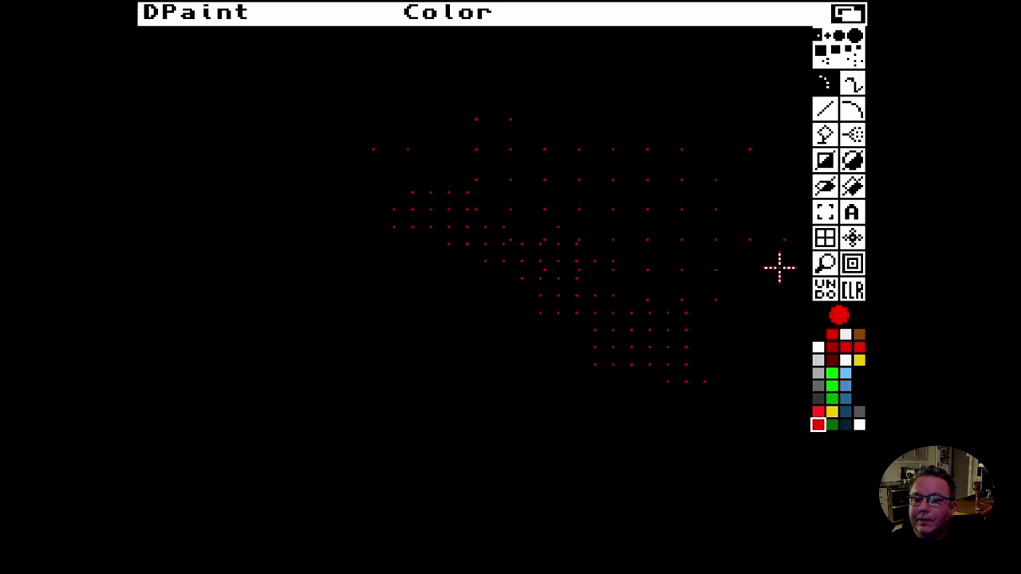
click(850, 237)
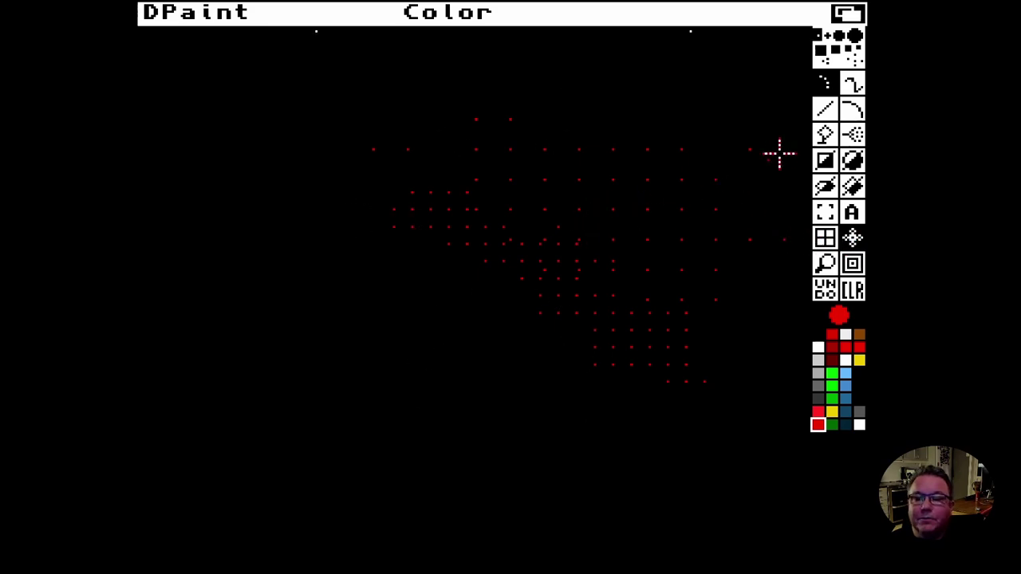
click(855, 84)
mouse_move(594, 246)
mouse_down()
mouse_move(594, 307)
mouse_move(646, 374)
mouse_move(691, 382)
mouse_move(711, 367)
mouse_move(728, 375)
mouse_move(718, 347)
mouse_move(741, 358)
mouse_move(729, 340)
mouse_move(692, 323)
mouse_up()
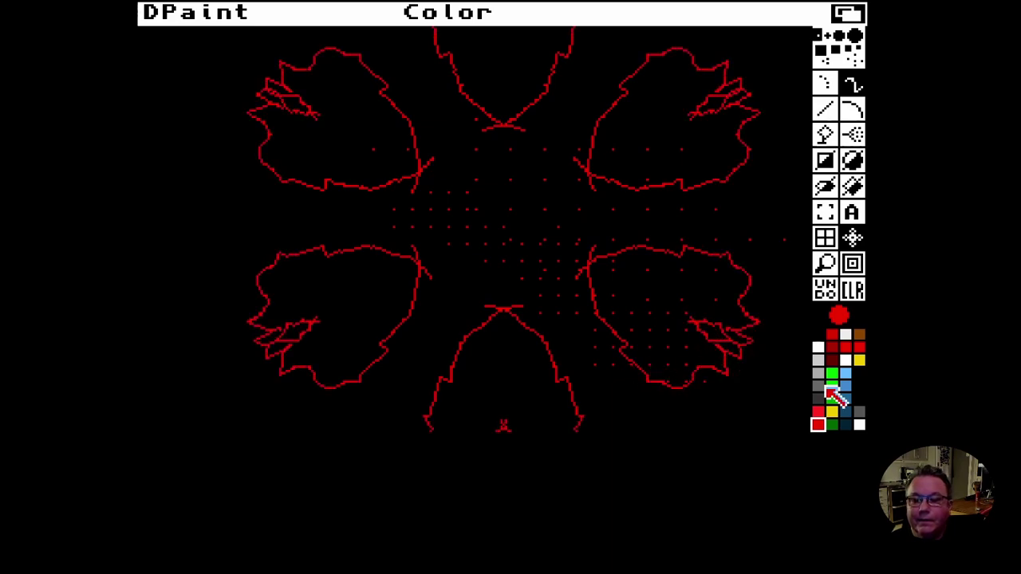
- Draw yellow strokes inside each leaf and bring up the symmetry settings (Mirror, order 6)
click(832, 412)
mouse_move(612, 269)
mouse_down()
mouse_move(636, 343)
mouse_move(703, 362)
mouse_move(701, 378)
mouse_move(674, 317)
mouse_up()
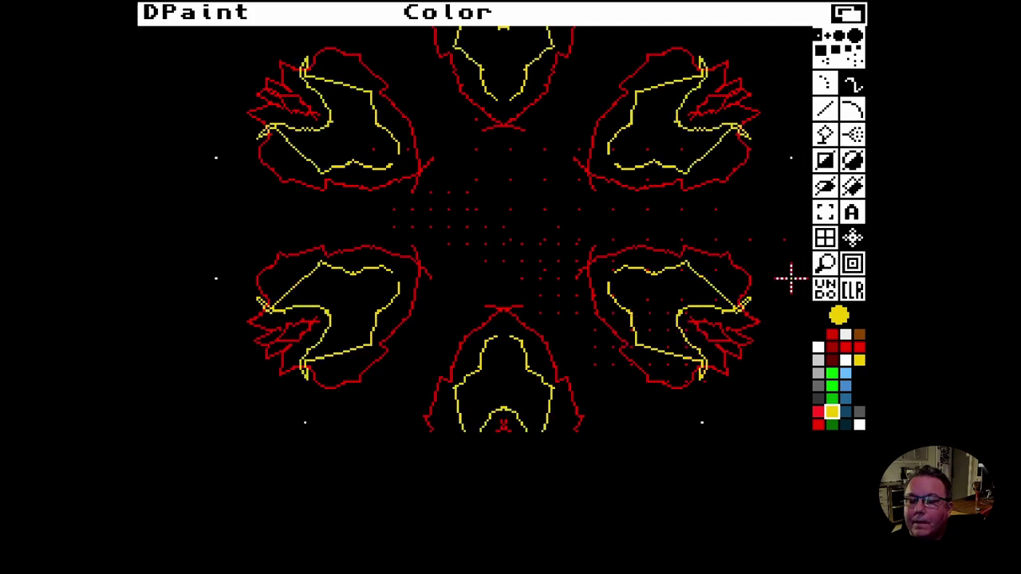
right_click(853, 239)
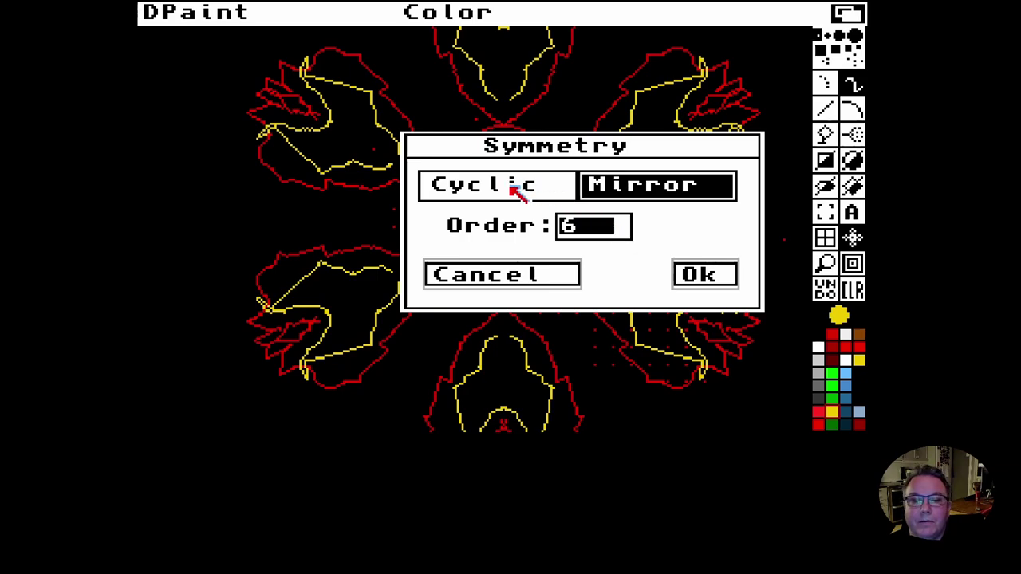
- Change symmetry to Cyclic with order 3 and draw a stroke using the new symmetry
click(517, 190)
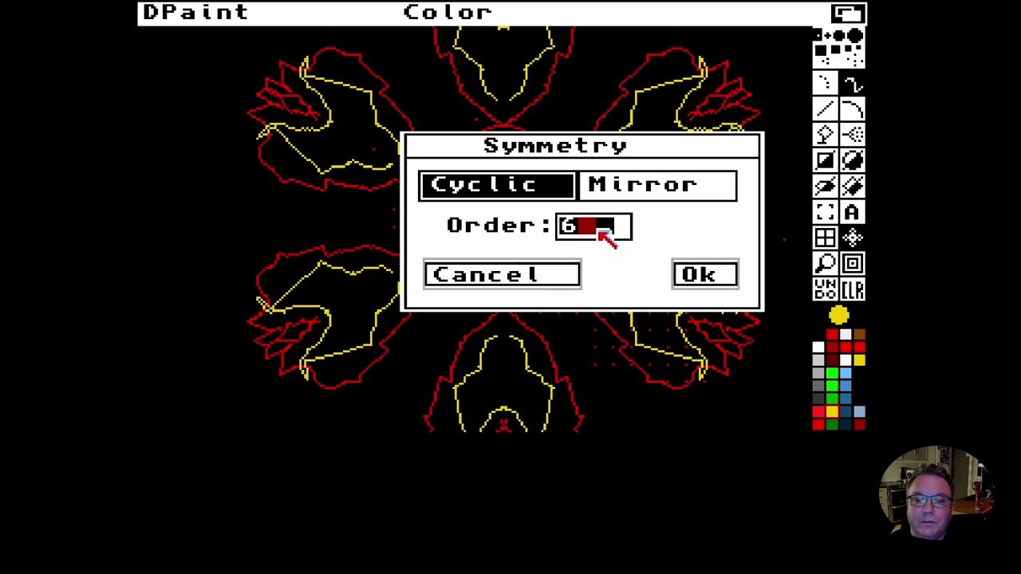
key(BackSpace)
text(3)
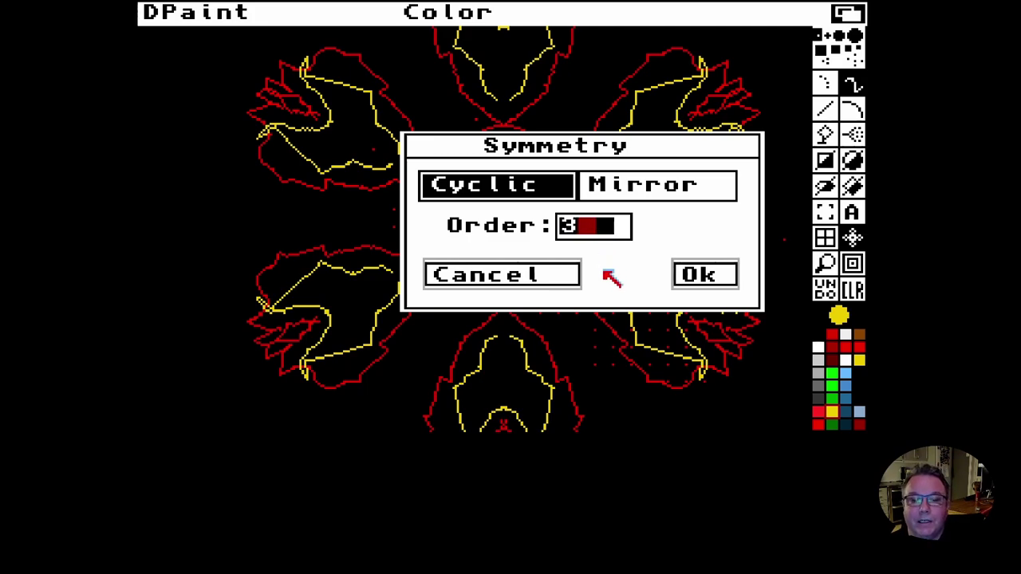
click(708, 277)
mouse_move(215, 210)
mouse_down()
mouse_move(271, 236)
mouse_move(419, 241)
mouse_move(503, 305)
mouse_move(528, 416)
mouse_move(461, 429)
mouse_move(426, 369)
mouse_move(229, 273)
mouse_move(221, 207)
mouse_up()
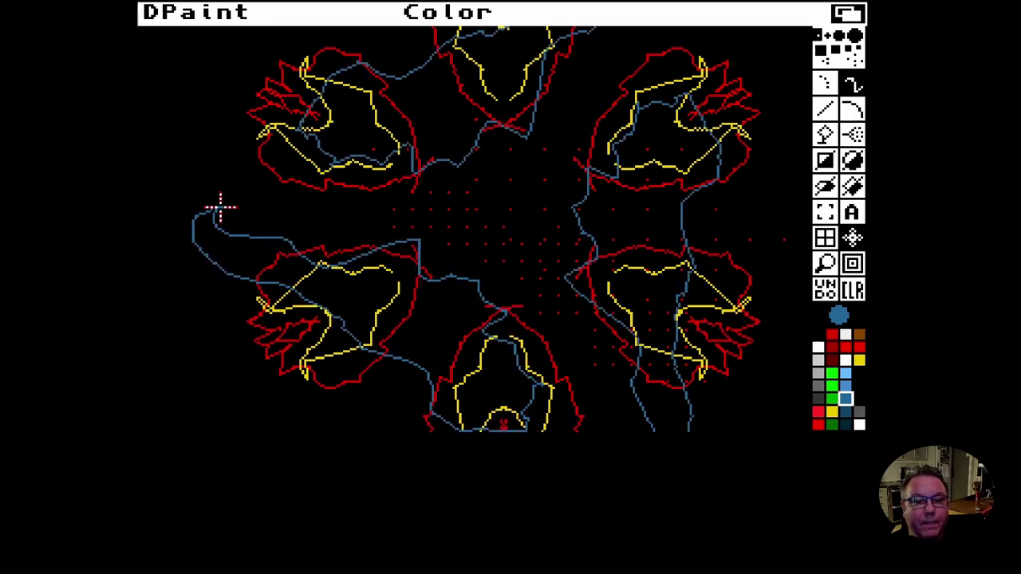
- Clear the canvas, type 'Arctic retro' at the top-left, and capture it as a brush
key(k)
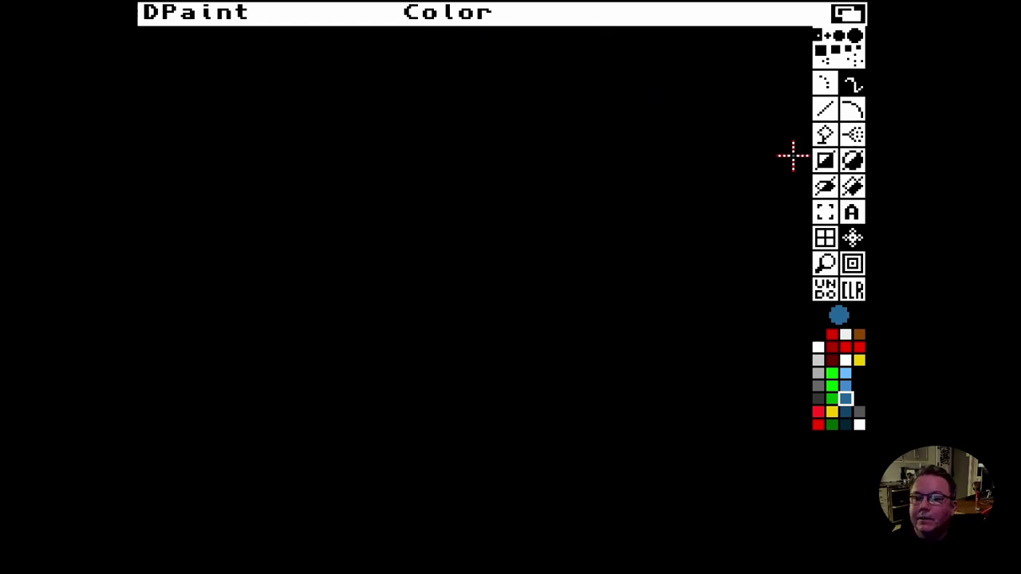
click(851, 214)
click(218, 114)
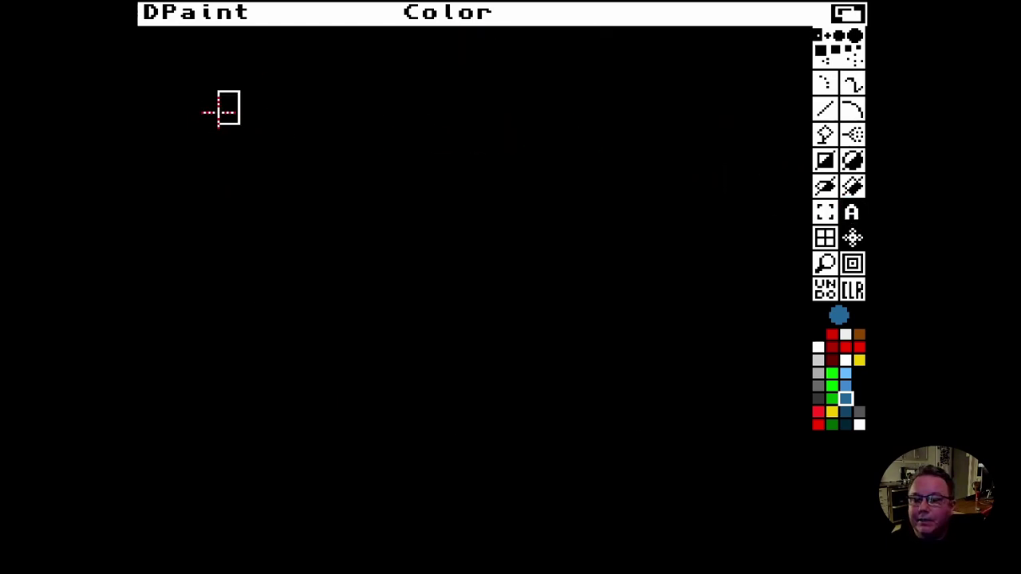
text(Arctic r)
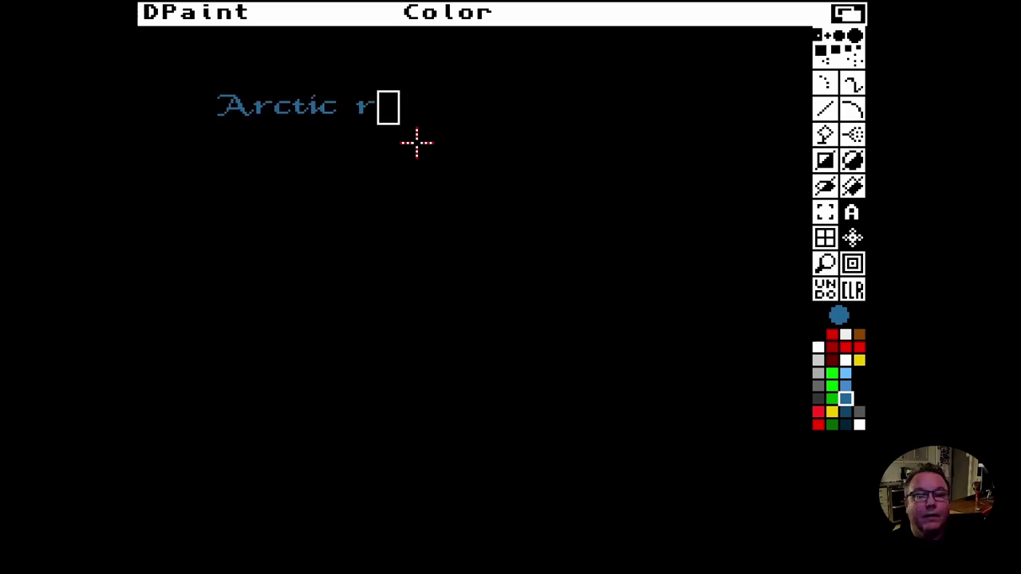
text(etro)
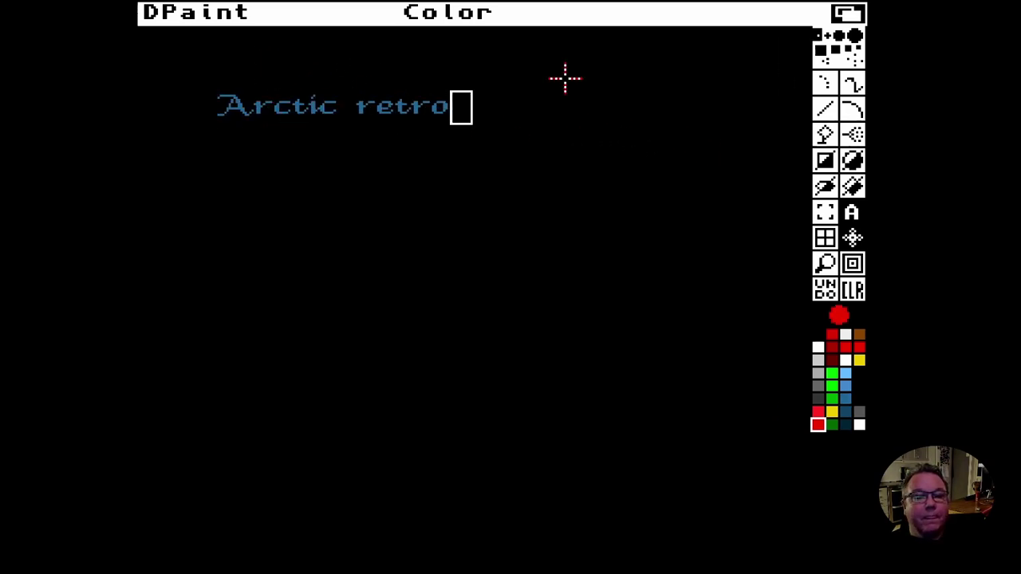
click(828, 211)
drag(212, 87, 458, 122)
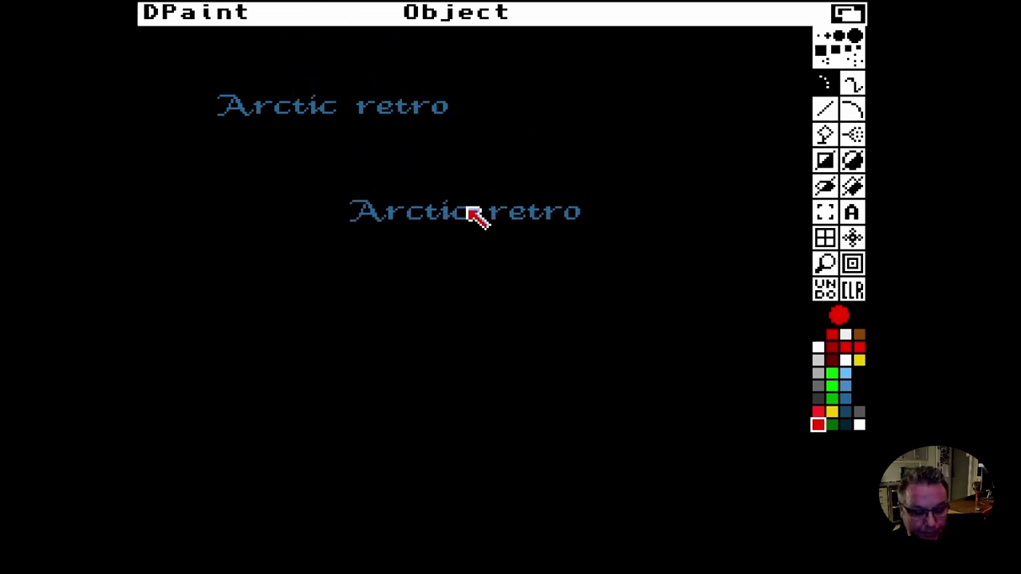
- Stamp the Arctic retro text in red using Color mode and pick it up as a new brush
key(F2)
click(336, 108)
key(b)
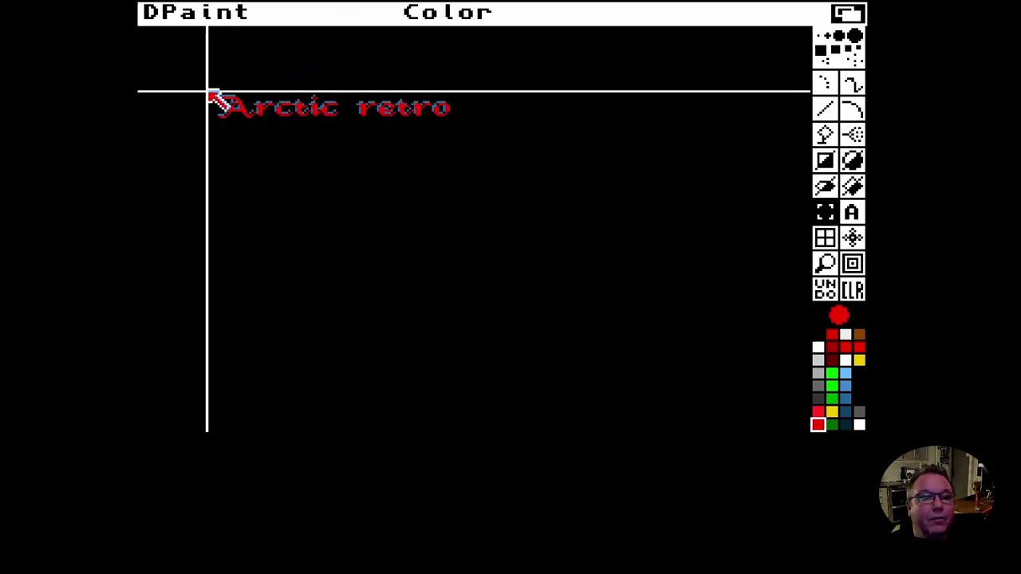
mouse_move(205, 90)
mouse_down()
mouse_move(325, 125)
mouse_move(455, 122)
mouse_up()
- Save the current brush to disk as df1:logo
right_click(195, 12)
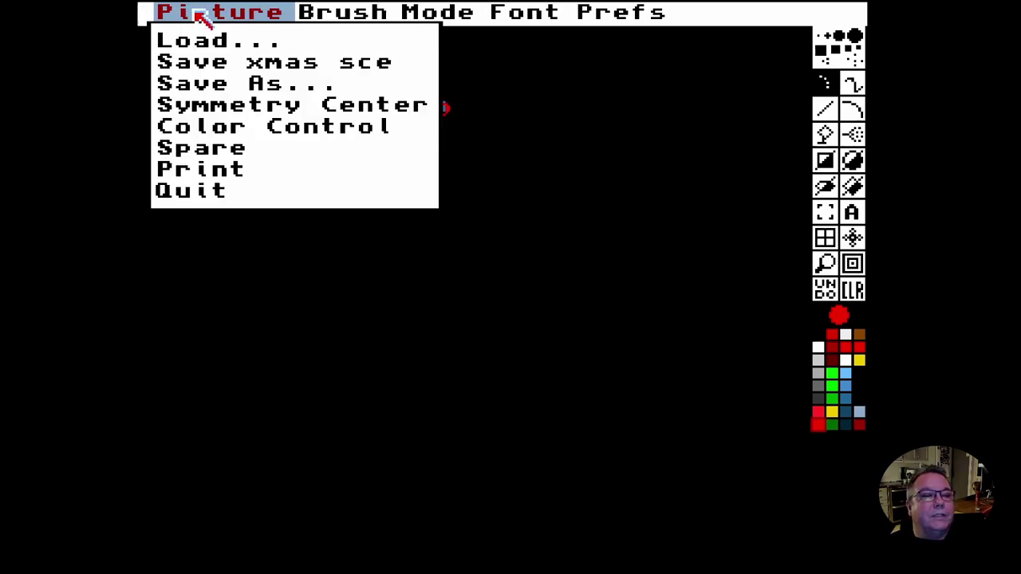
right_click(335, 62)
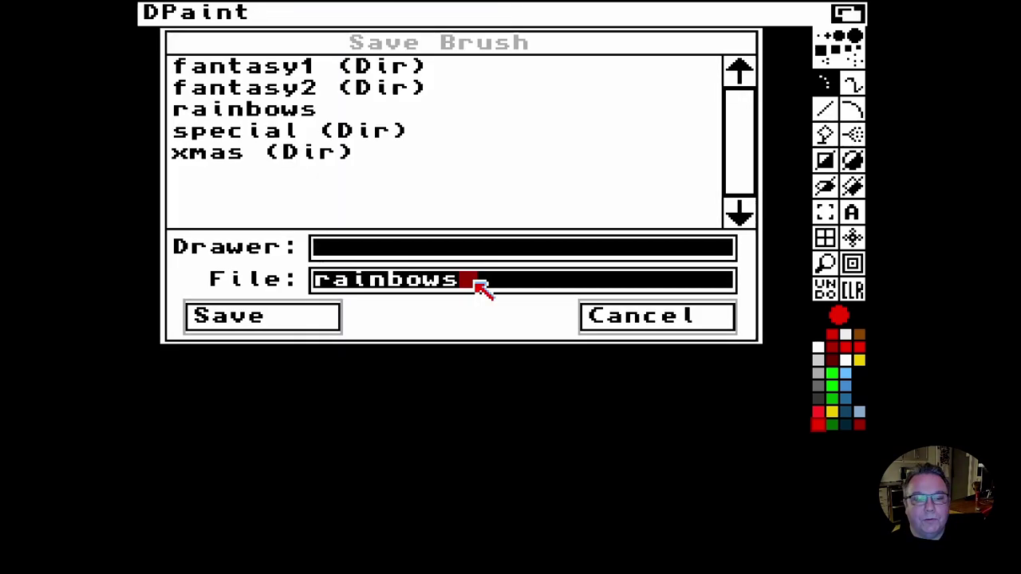
key(BackSpace)
key(BackSpace)
key(BackSpace)
key(BackSpace)
key(BackSpace)
key(BackSpace)
key(BackSpace)
key(BackSpace)
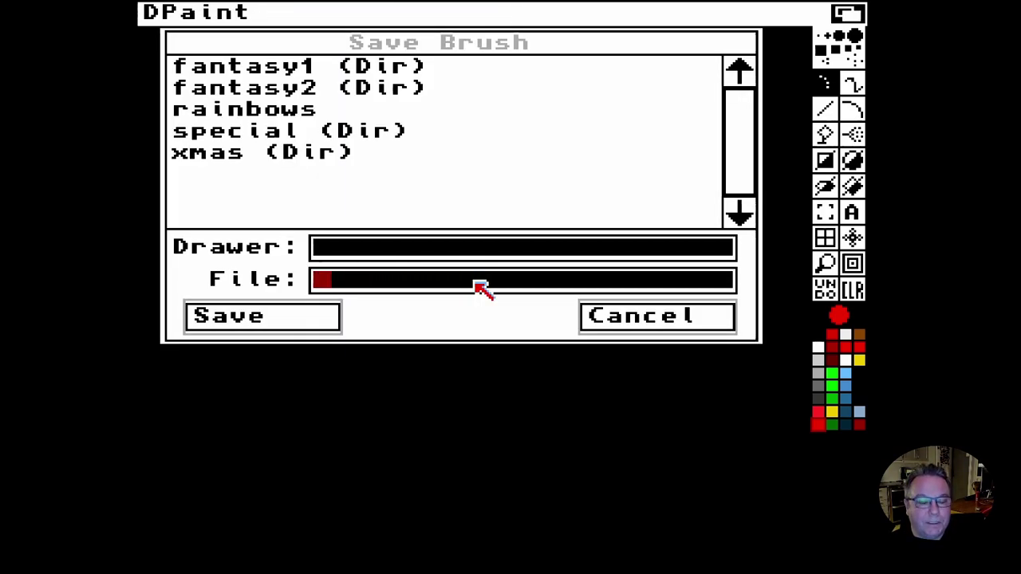
text(df1;)
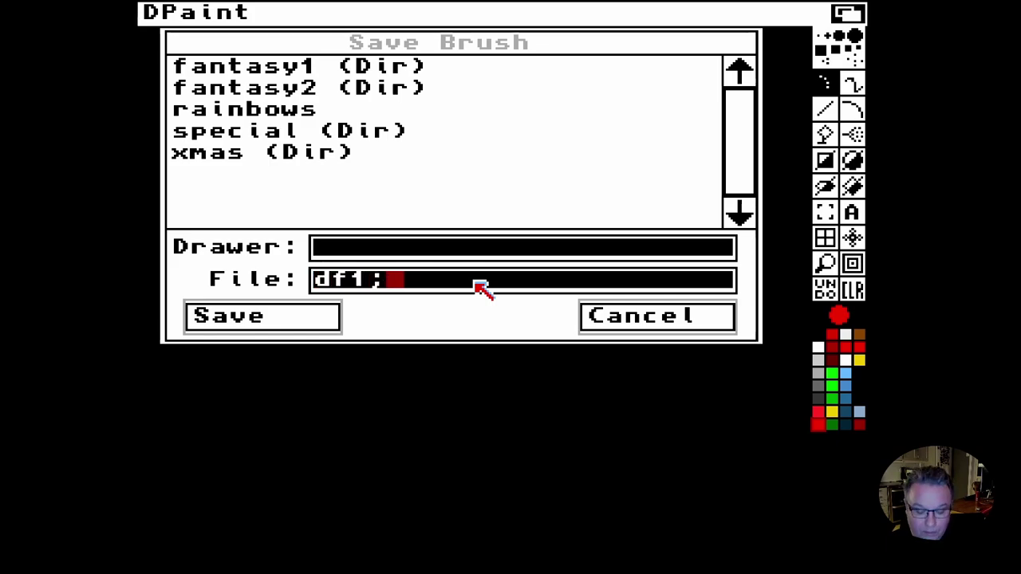
key(BackSpace)
text(:logo)
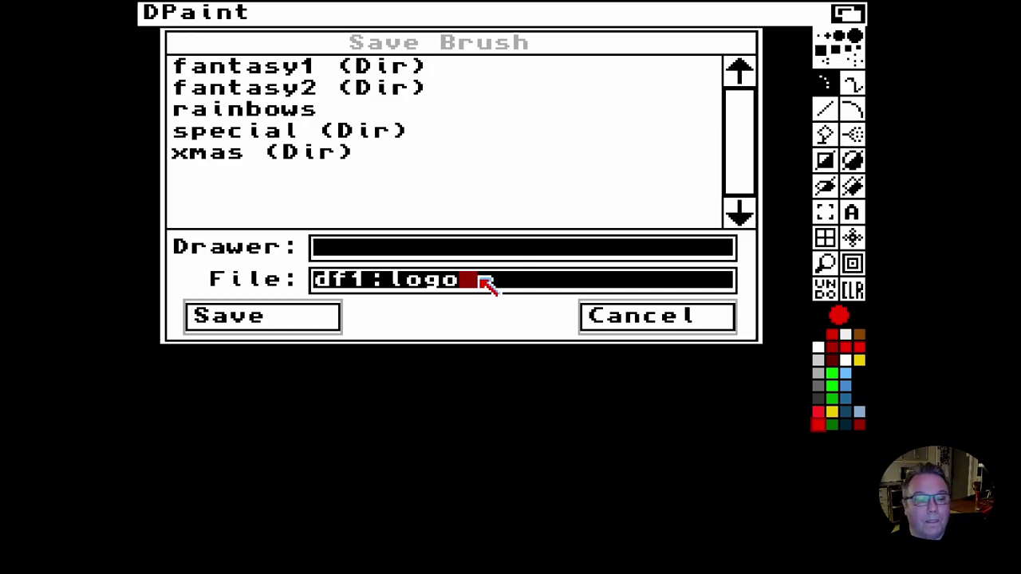
click(238, 317)
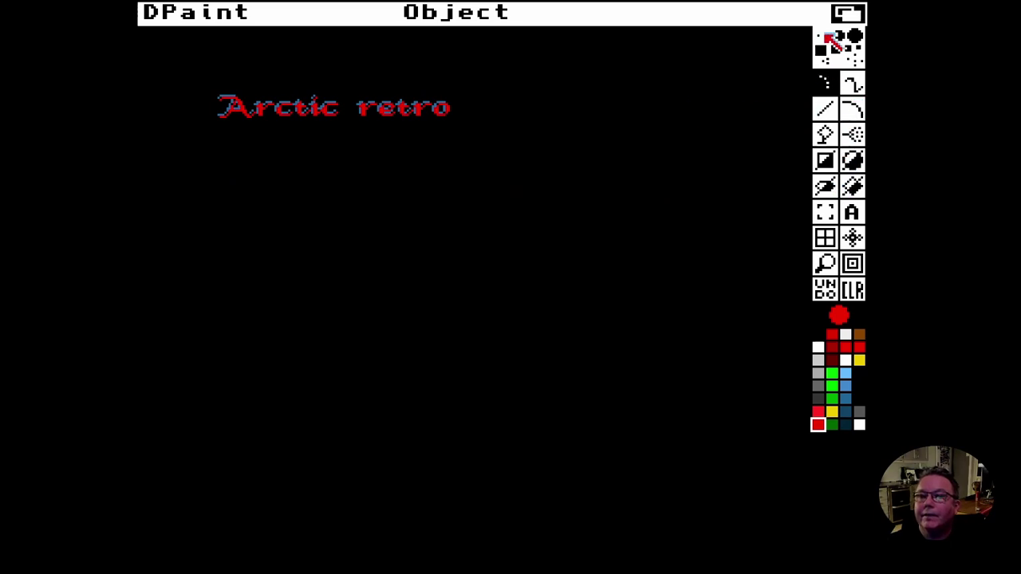
- Load the 'logo' brush from the df1: drawer through the Load Brush requester
right_click(282, 10)
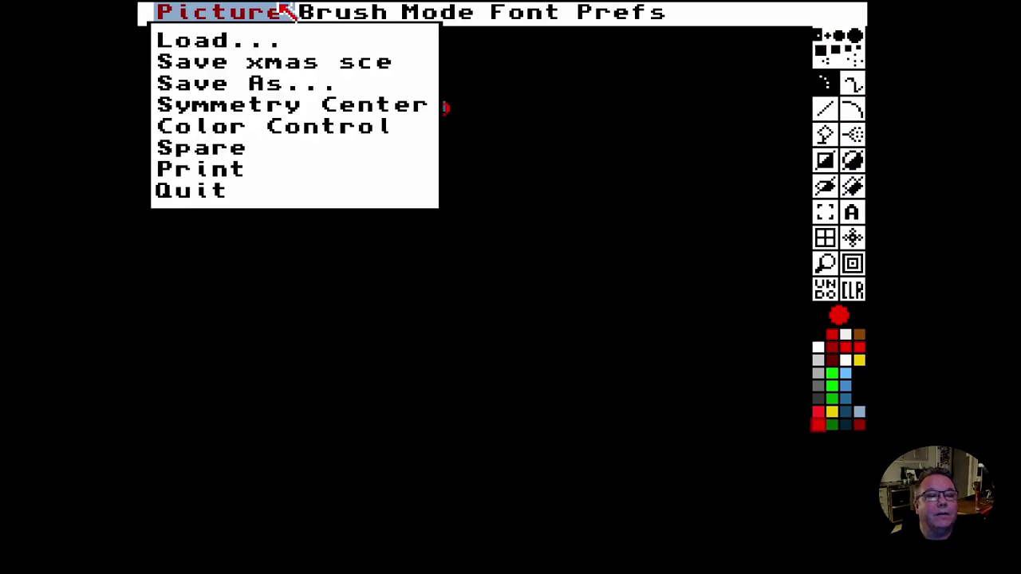
right_click(371, 40)
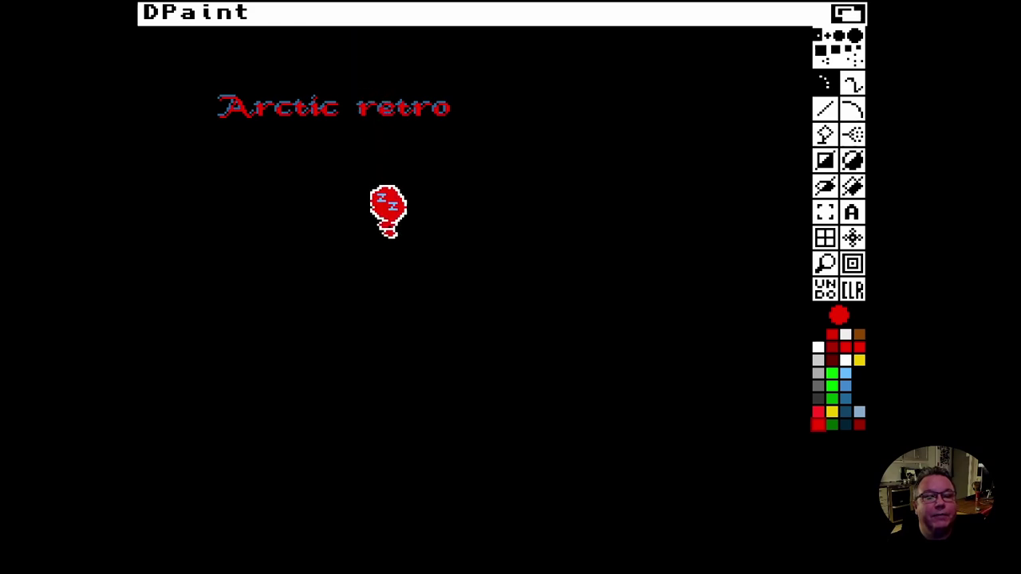
click(387, 250)
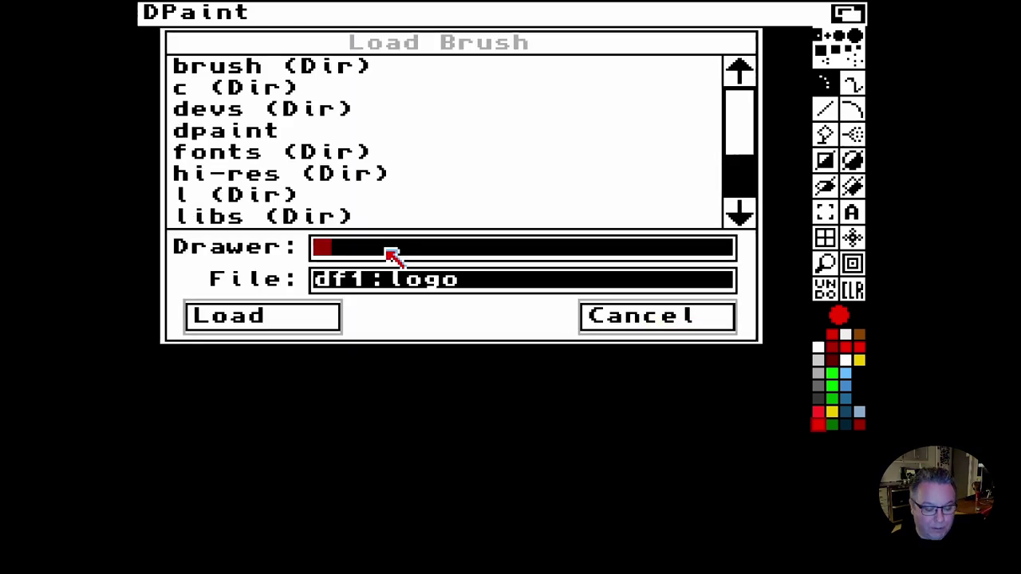
text(df1:)
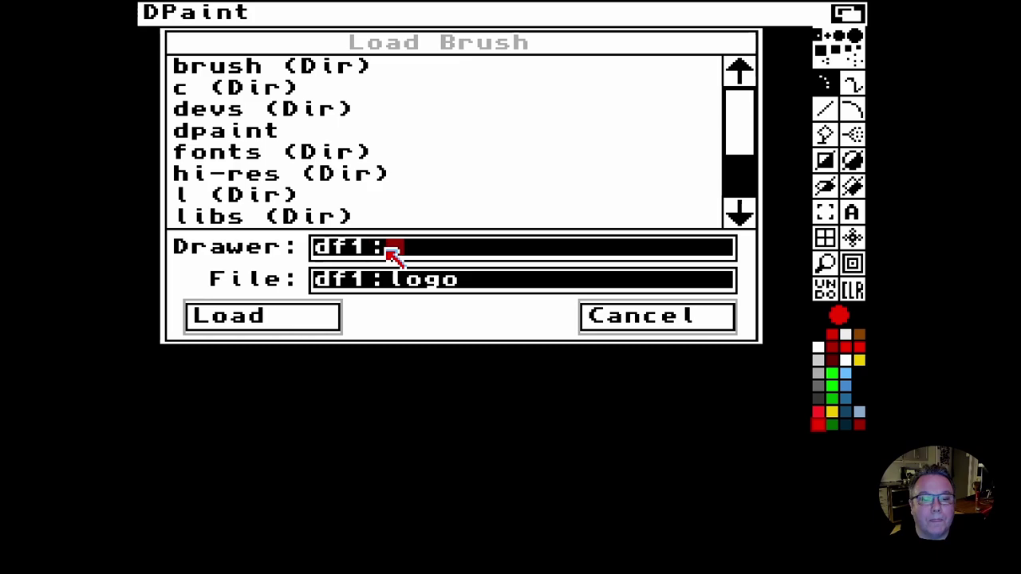
key(Return)
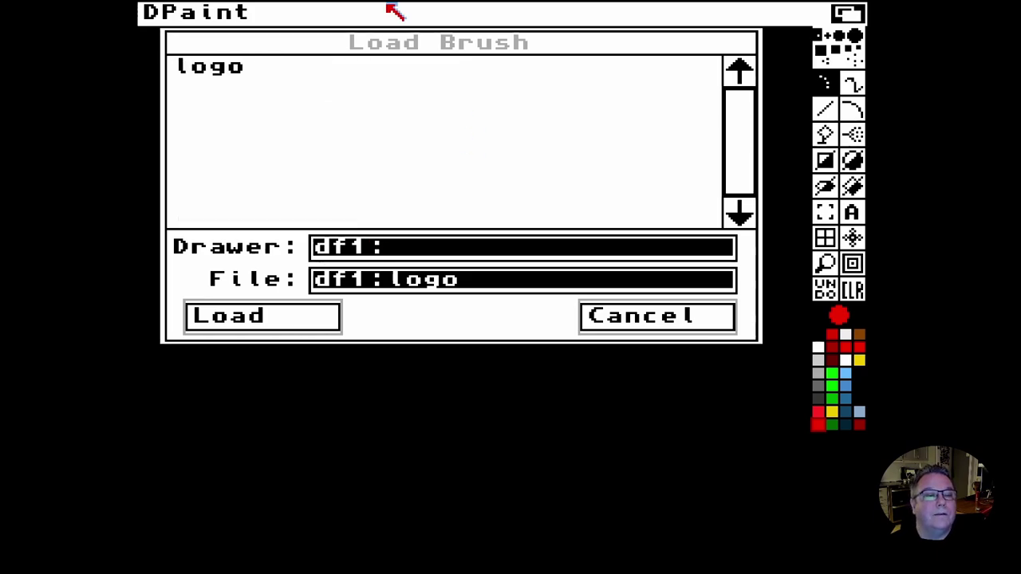
click(204, 69)
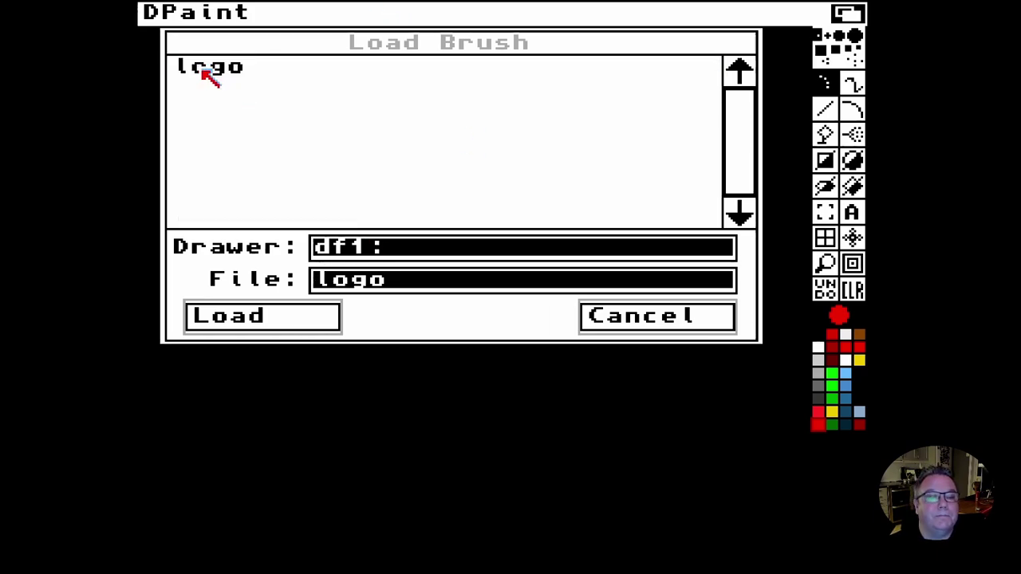
click(248, 321)
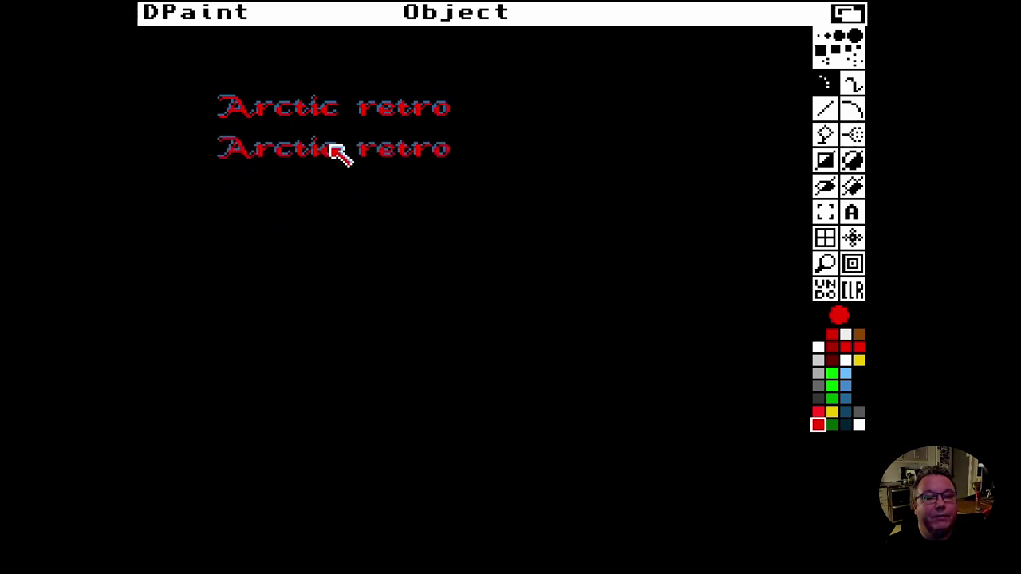
- Stamp a second Arctic retro below the first, then recolour the dark grey palette entry to mint green
click(338, 152)
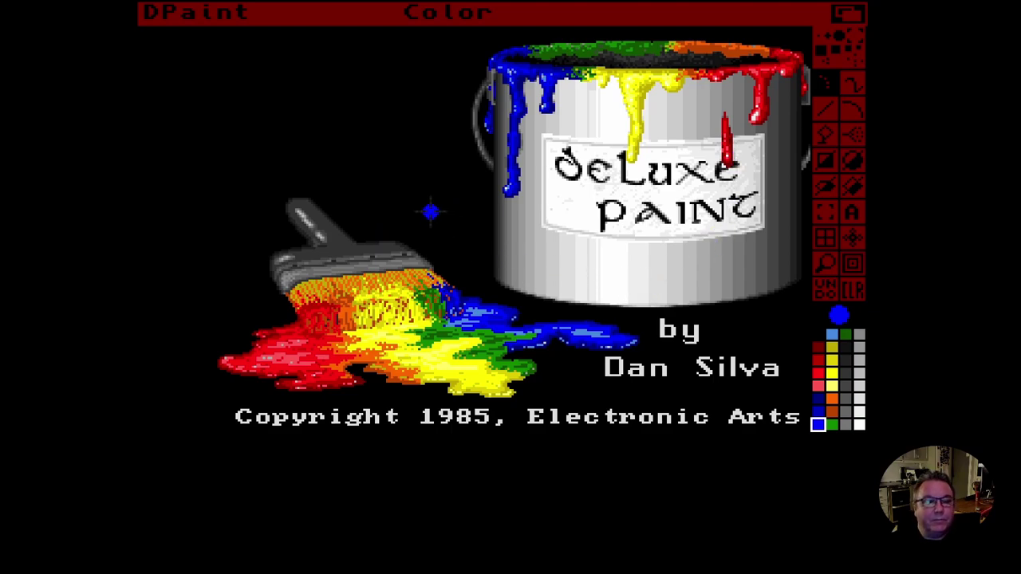
right_click(206, 19)
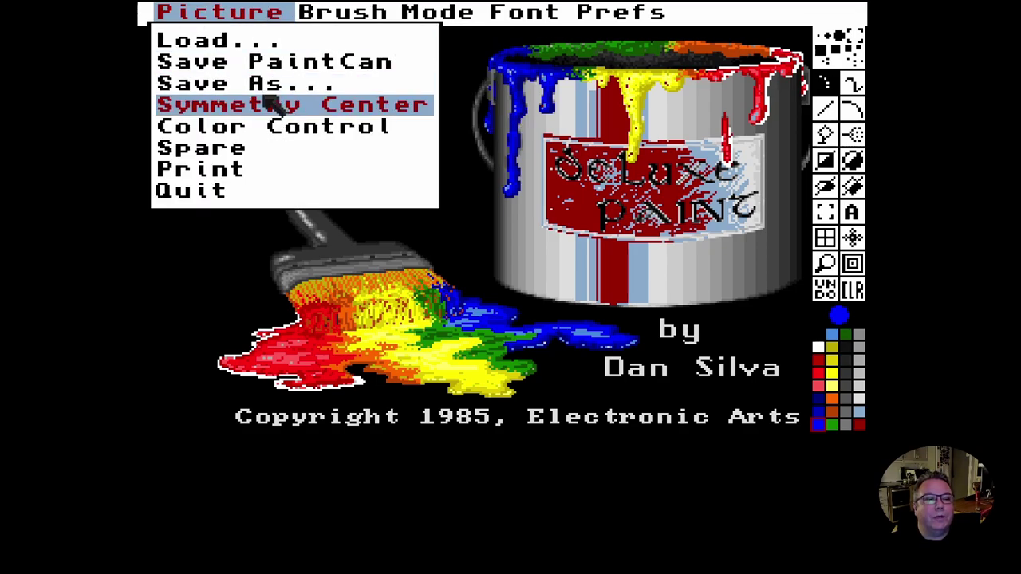
mouse_move(276, 127)
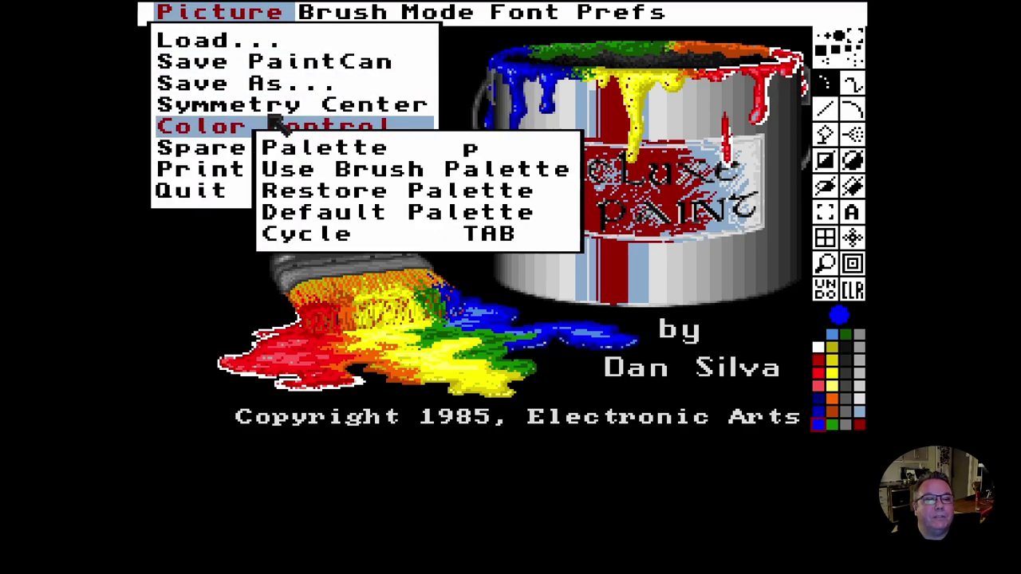
right_click(349, 153)
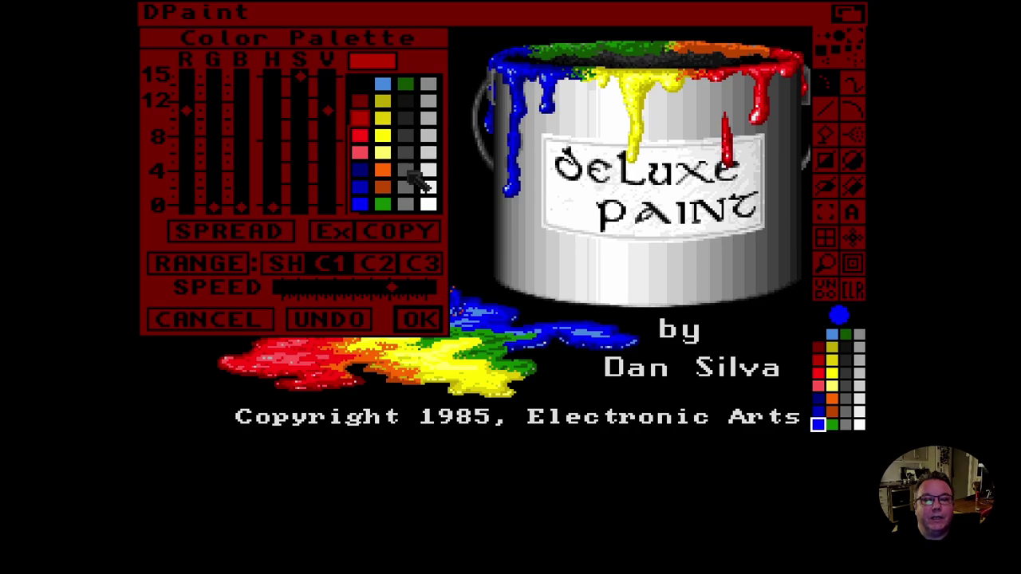
click(406, 171)
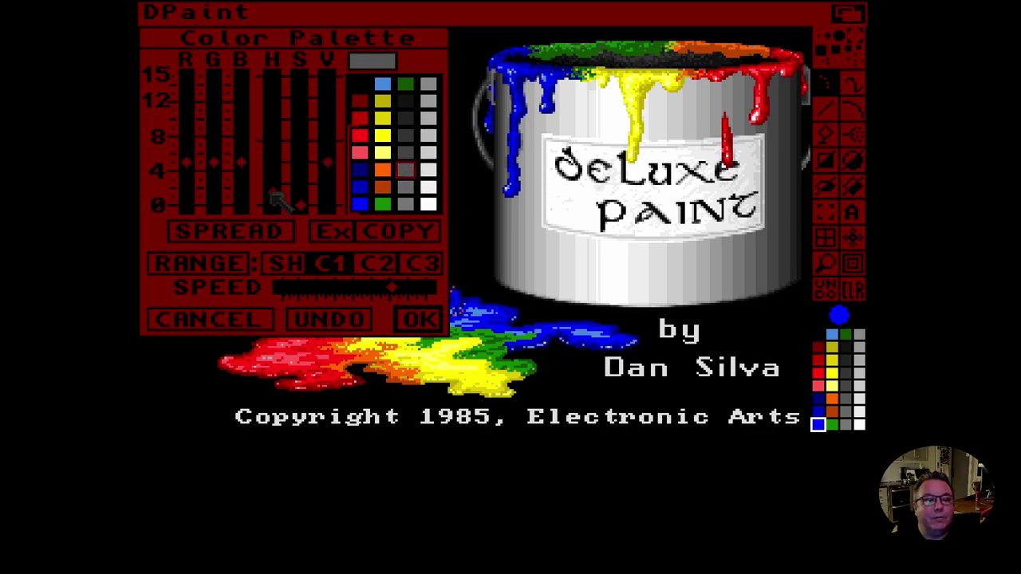
drag(215, 169, 212, 84)
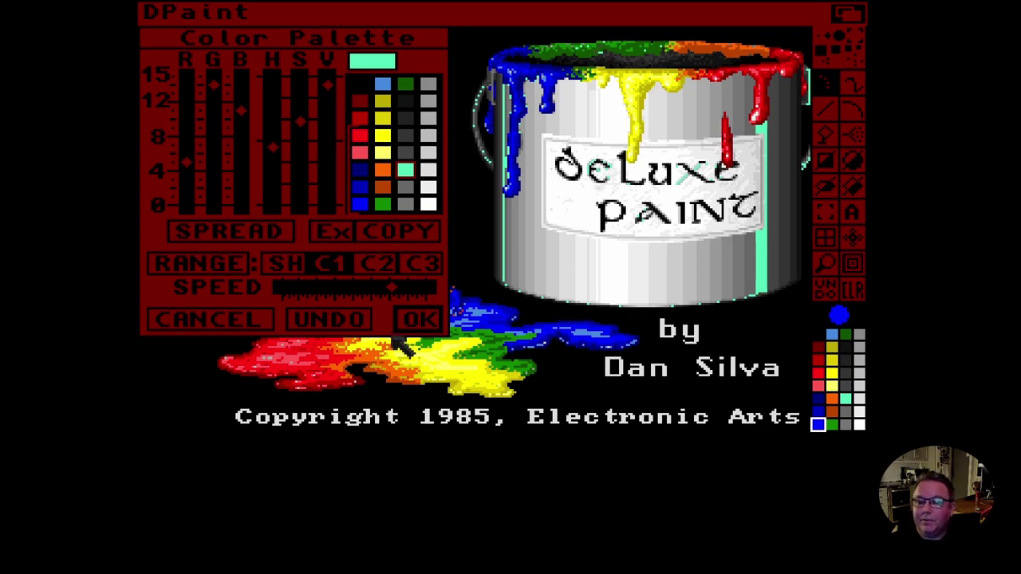
click(417, 319)
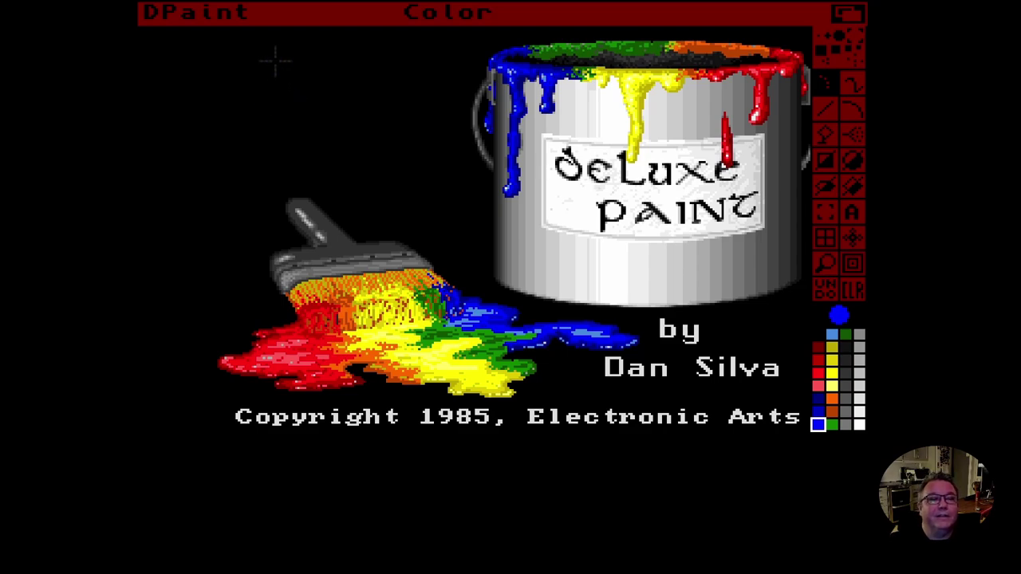
- Switch to Smear mode and smear a streak across the paint can
right_click(303, 18)
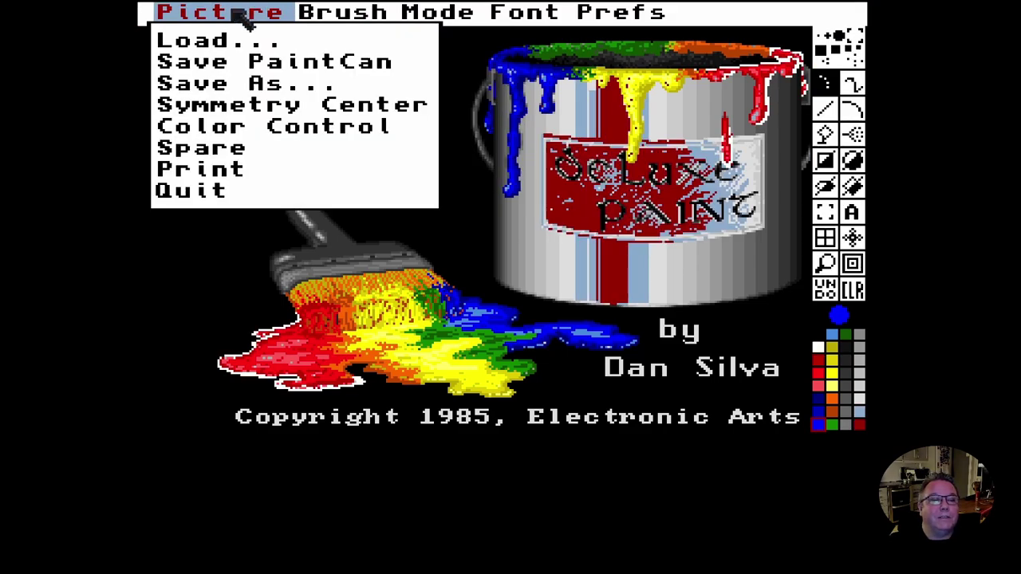
mouse_move(435, 26)
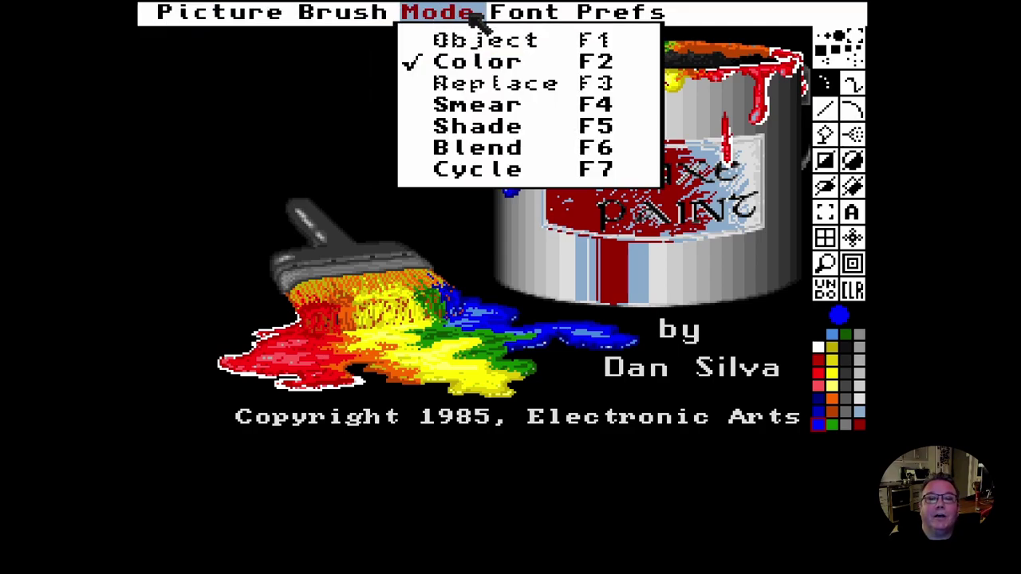
mouse_move(493, 22)
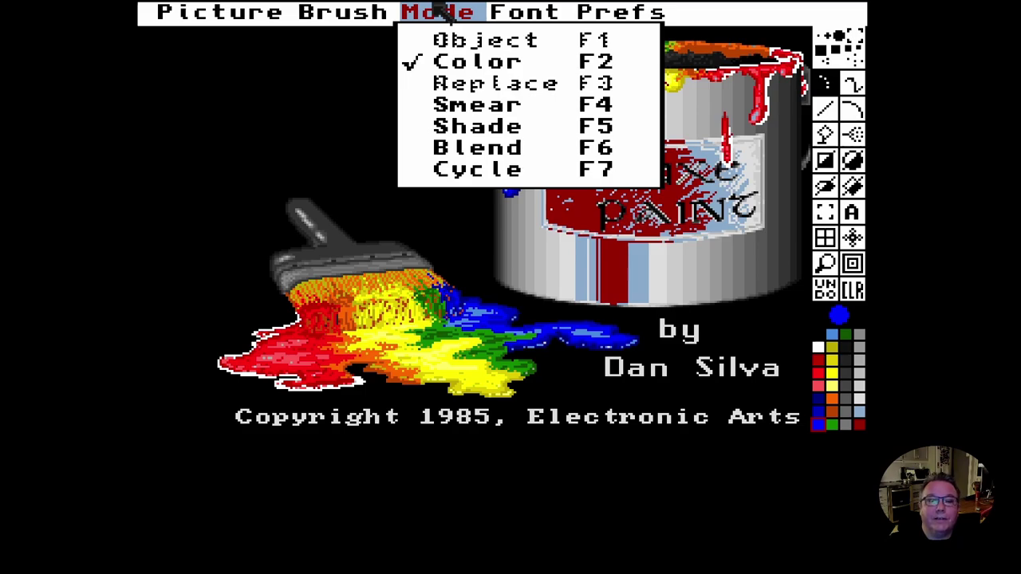
right_click(443, 14)
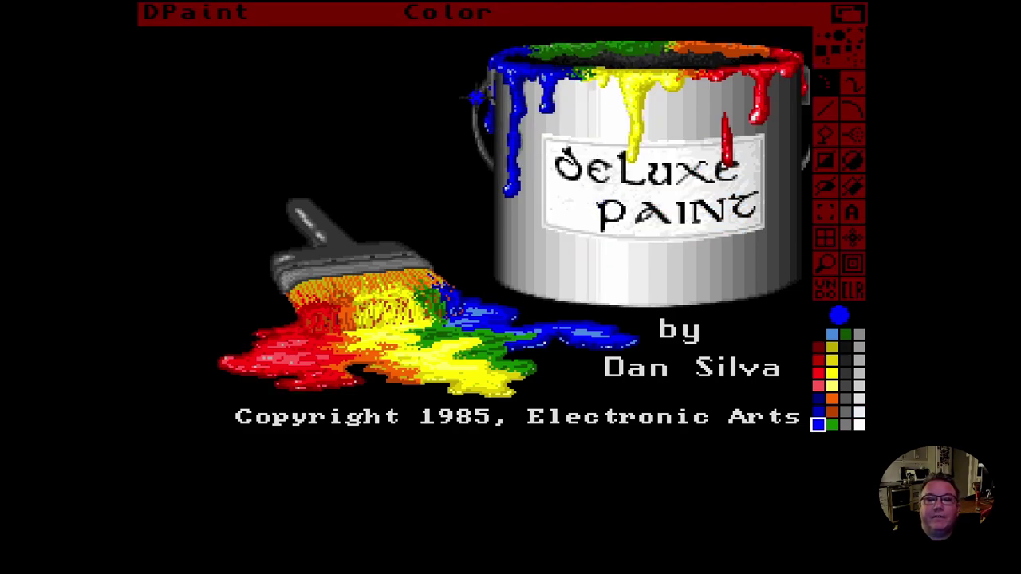
right_click(469, 14)
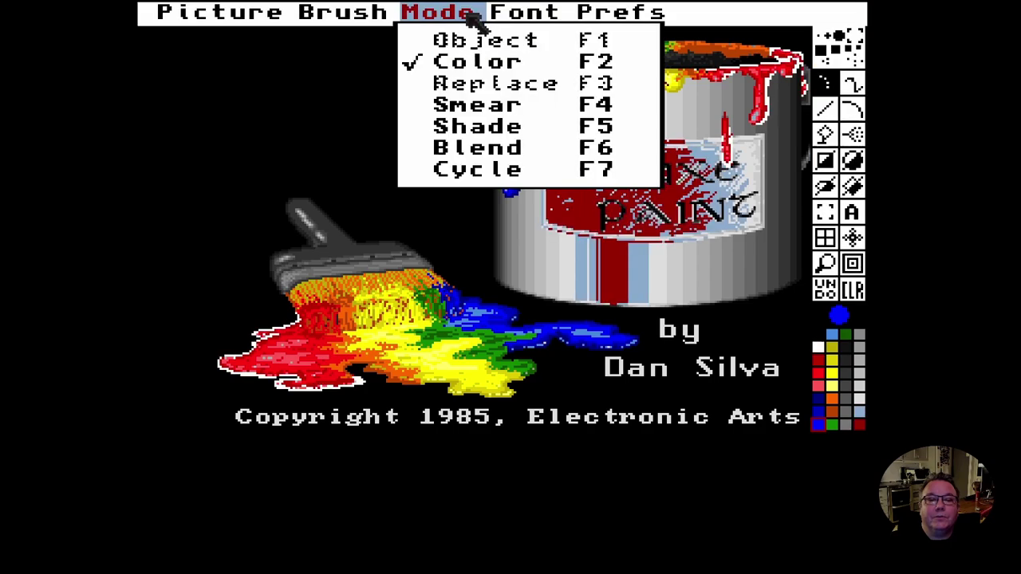
right_click(515, 110)
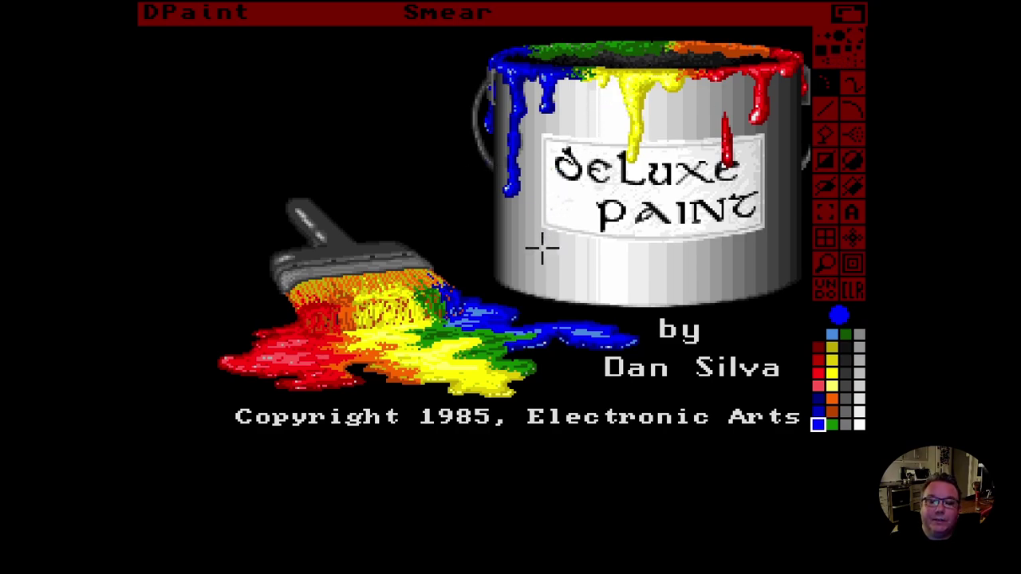
mouse_move(547, 255)
mouse_down()
mouse_move(476, 239)
mouse_move(483, 231)
mouse_move(536, 244)
mouse_move(482, 231)
mouse_move(529, 237)
mouse_move(459, 227)
mouse_up()
- Switch to Shade mode and brighten the smeared streak and the can's lower body
right_click(466, 14)
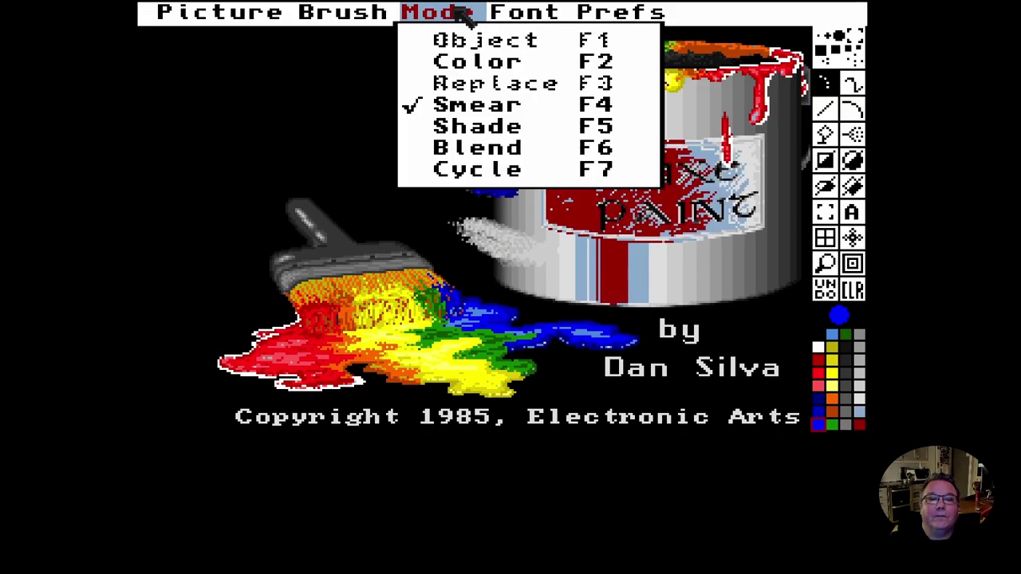
right_click(483, 130)
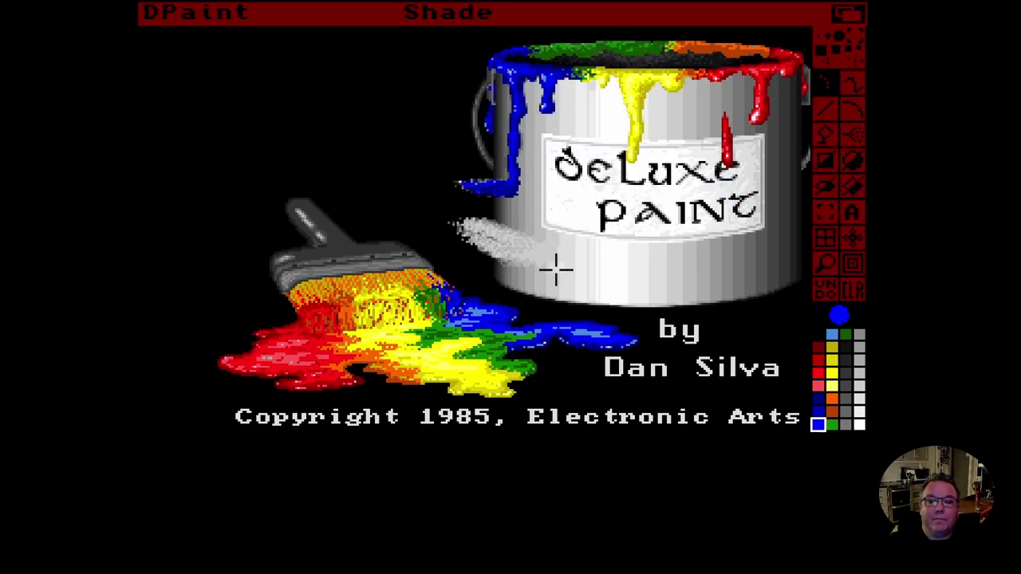
drag(556, 271, 574, 111)
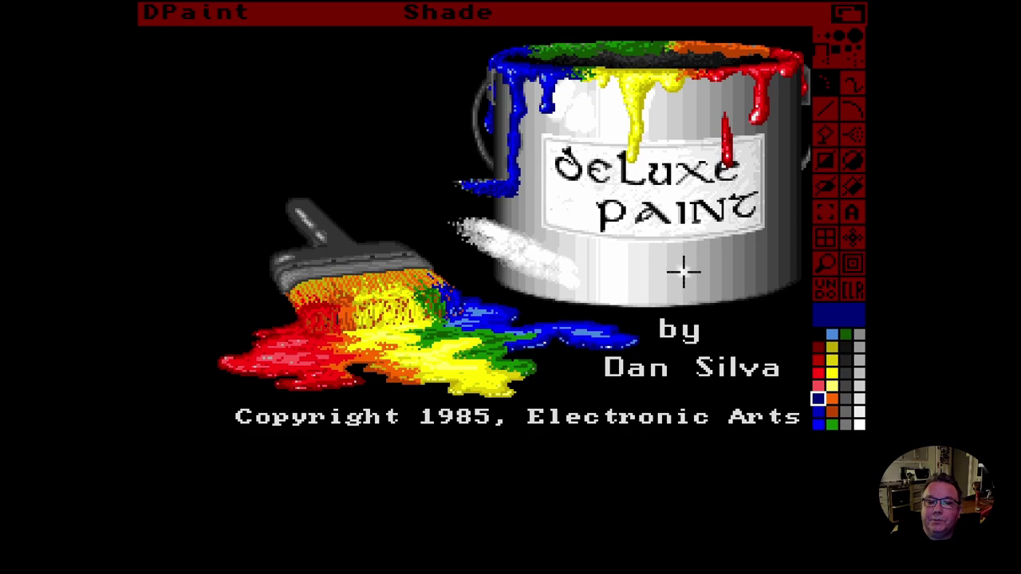
mouse_move(683, 272)
mouse_down()
mouse_move(652, 270)
mouse_move(699, 274)
mouse_move(655, 288)
mouse_move(765, 272)
mouse_move(700, 281)
mouse_move(753, 275)
mouse_move(715, 280)
mouse_up()
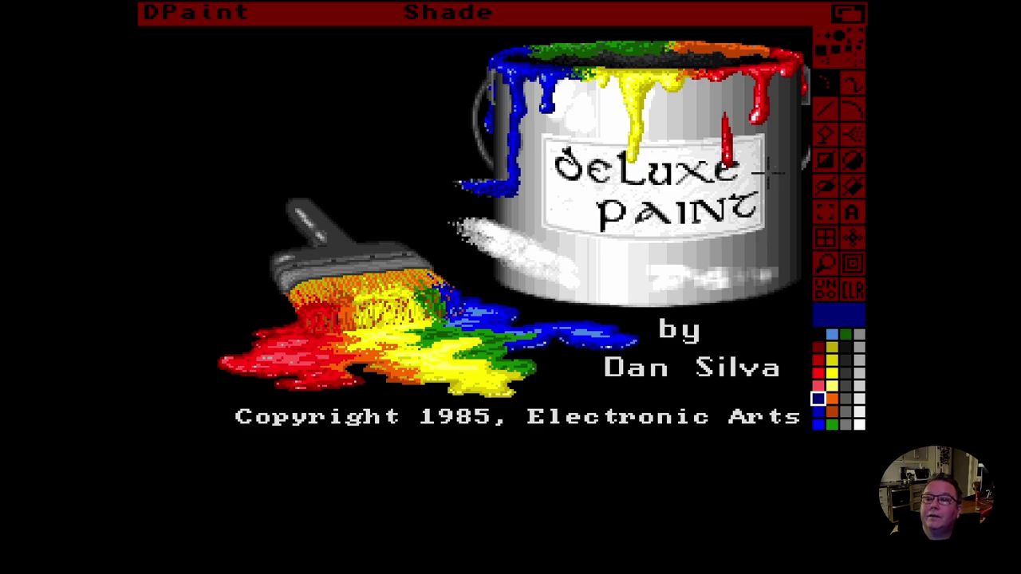
mouse_move(746, 263)
mouse_down()
mouse_move(713, 257)
mouse_move(762, 260)
mouse_move(724, 255)
mouse_up()
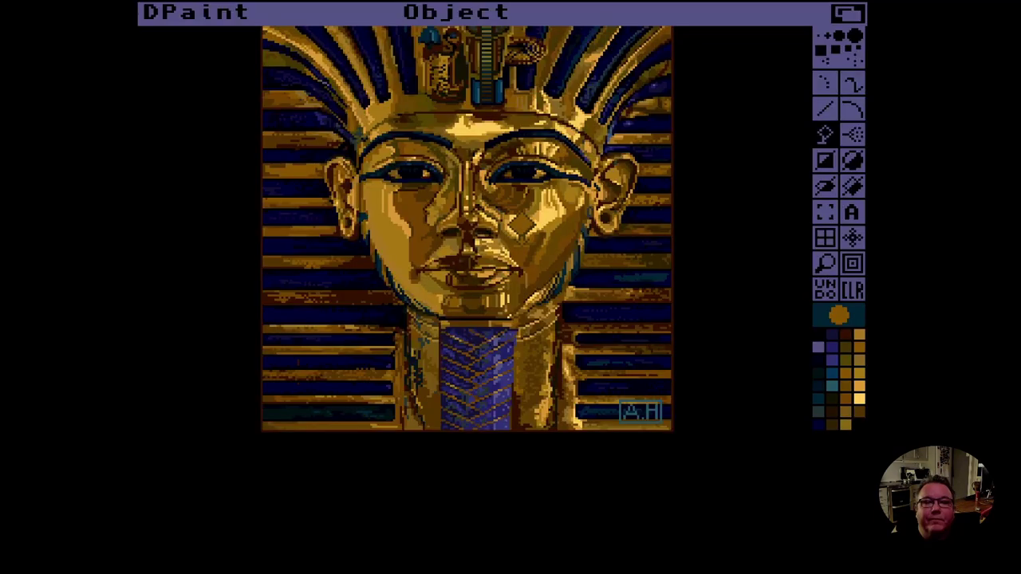
- Blend a streak across the mask's chin and neck, then return to Color mode with F2
right_click(477, 22)
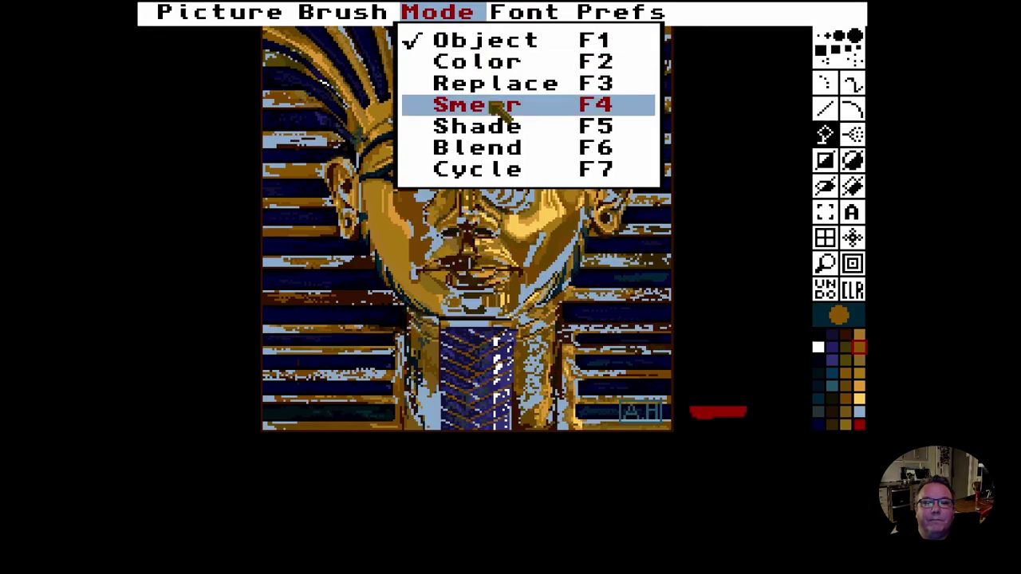
right_click(512, 153)
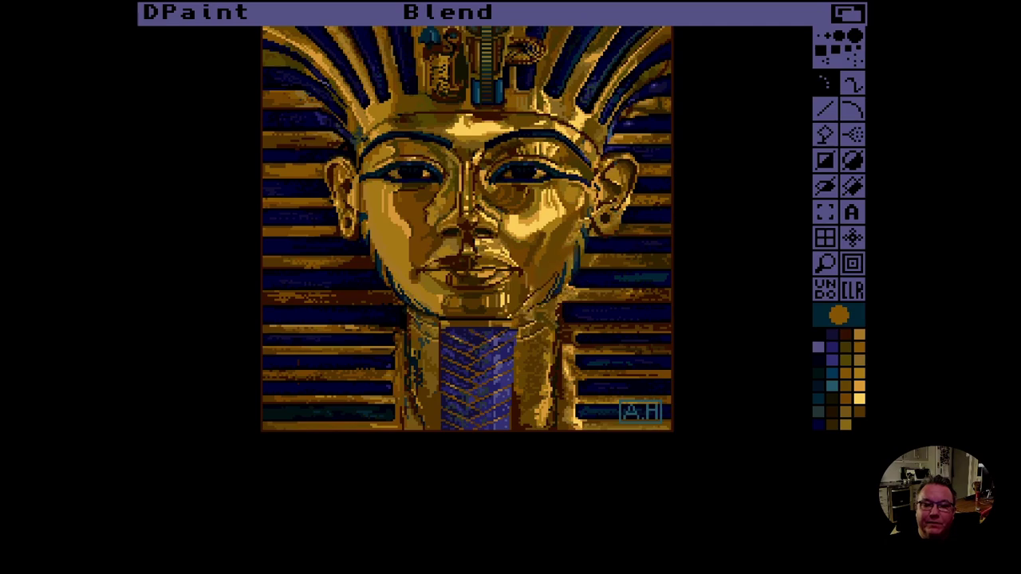
mouse_move(547, 307)
mouse_down()
mouse_move(483, 321)
mouse_move(407, 307)
mouse_move(416, 279)
mouse_up()
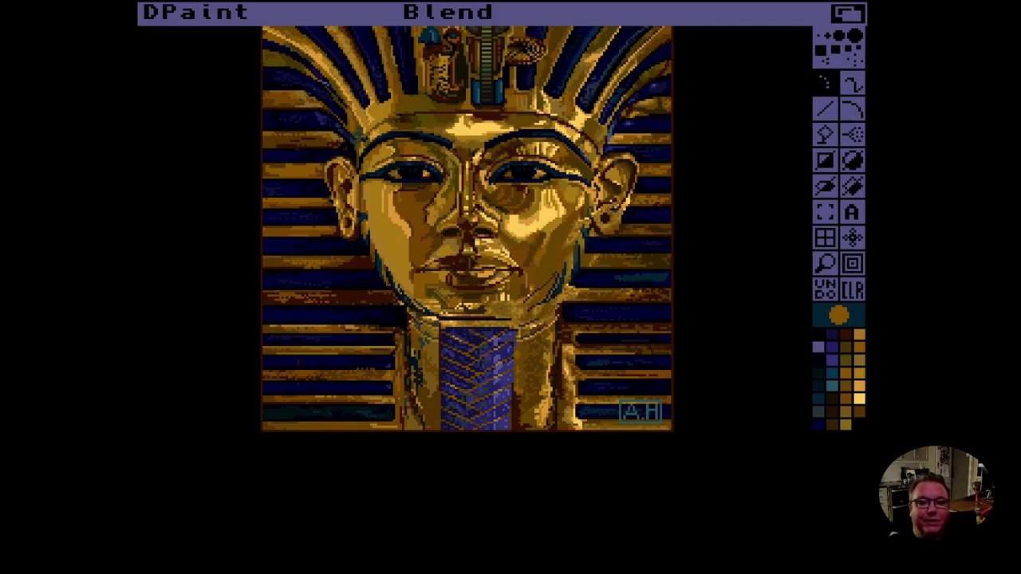
key(F2)
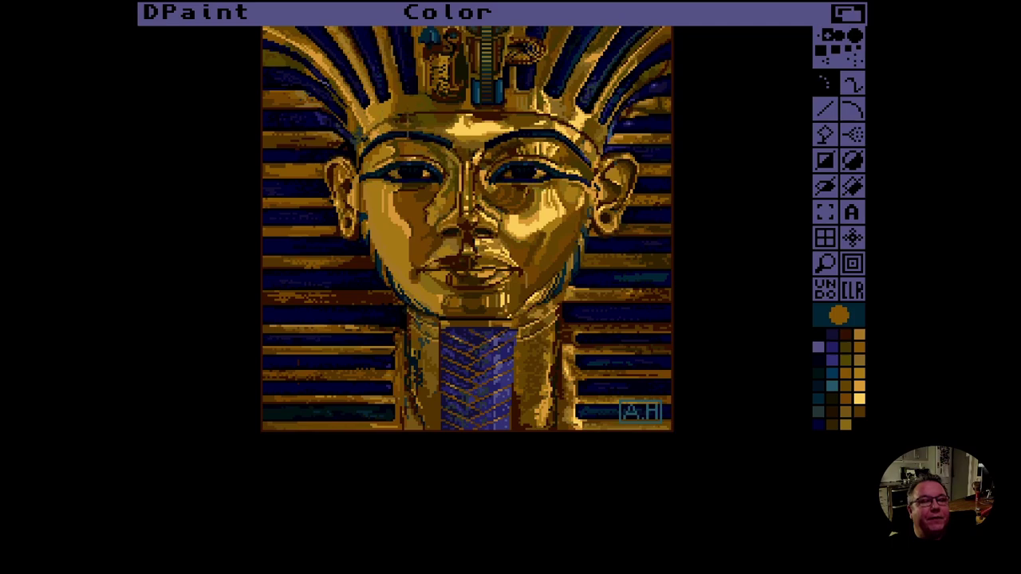
- Swap to the spare page, toggle back to King Tut with J, then return to the spare
right_click(213, 14)
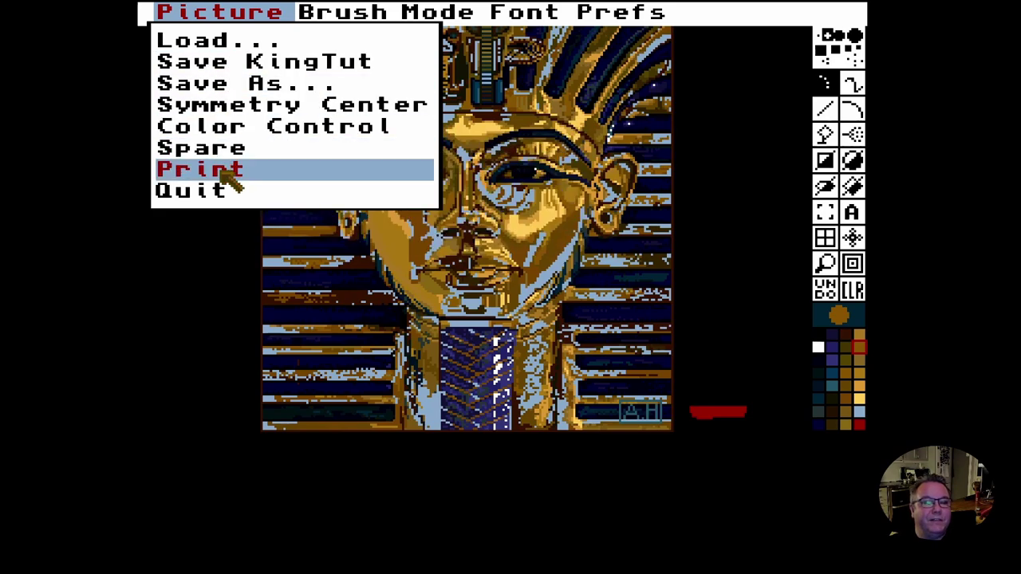
mouse_move(251, 154)
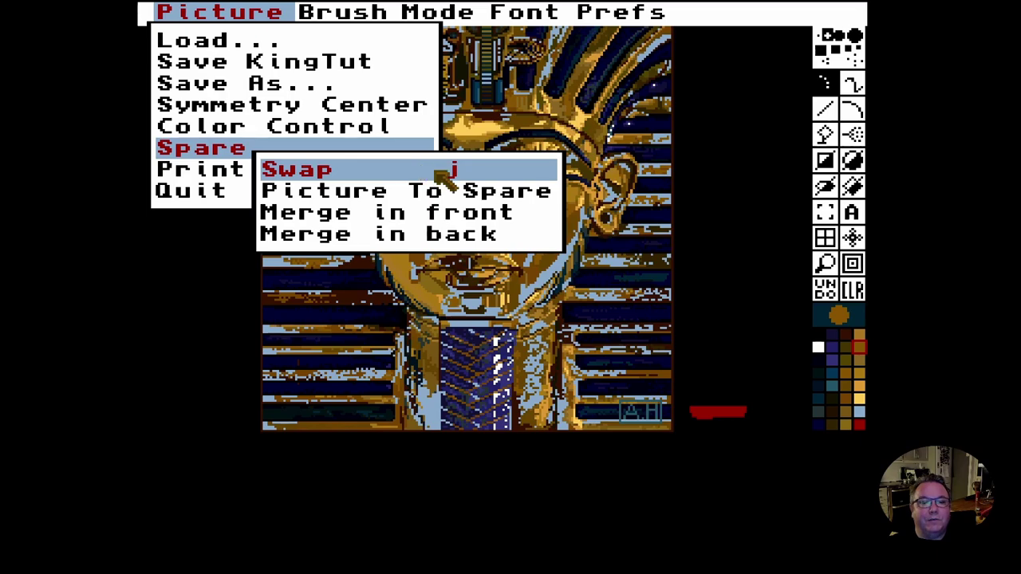
click(437, 170)
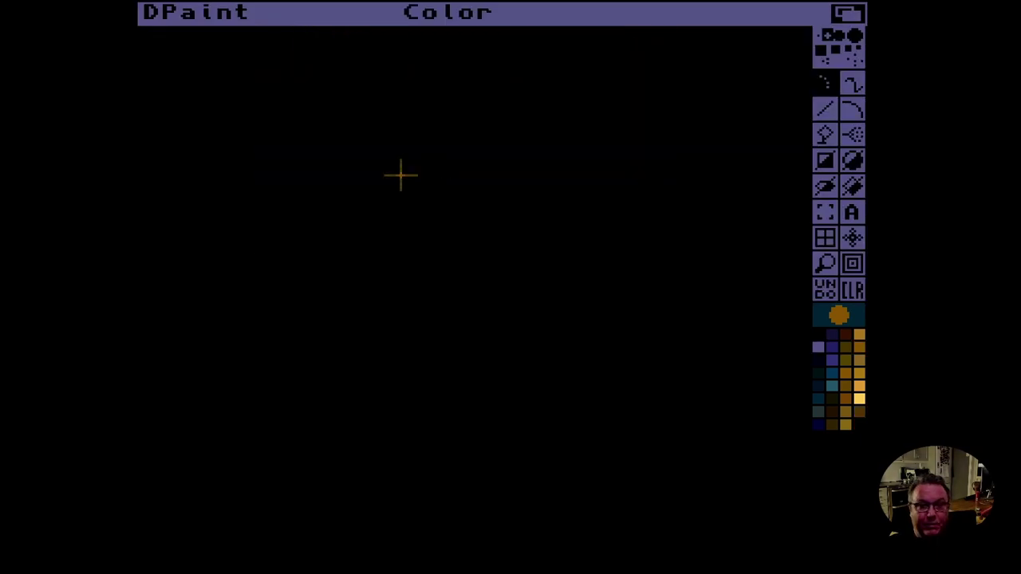
key(j)
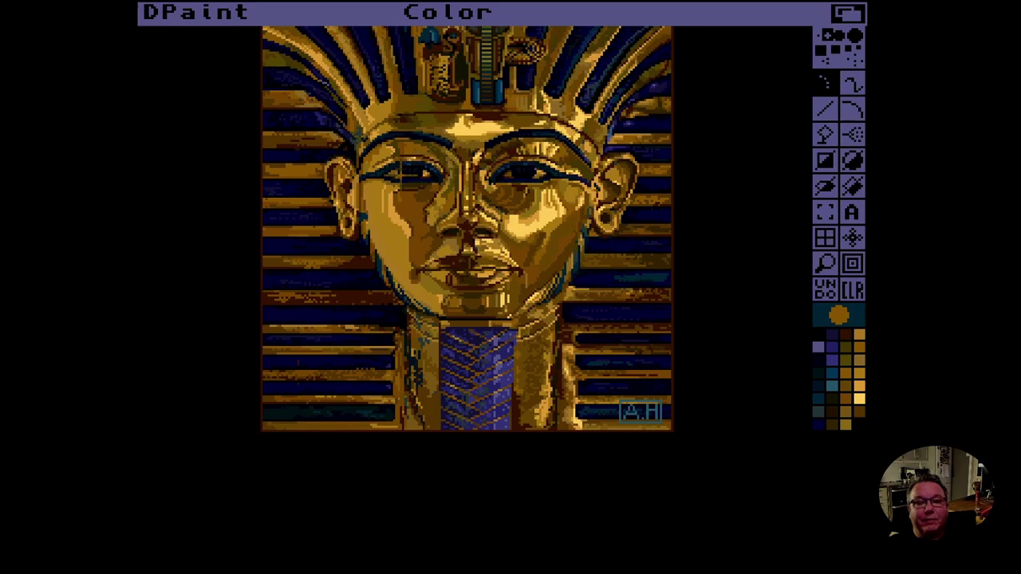
key(j)
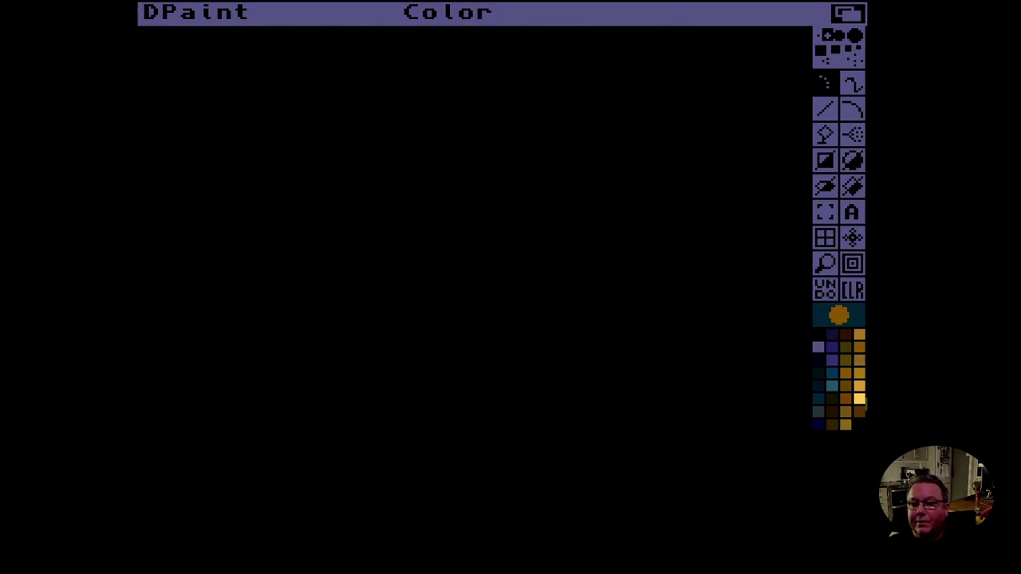
- Draw a dotted orange diagonal stroke and a filled brown rectangle over it
click(846, 397)
drag(359, 152, 503, 272)
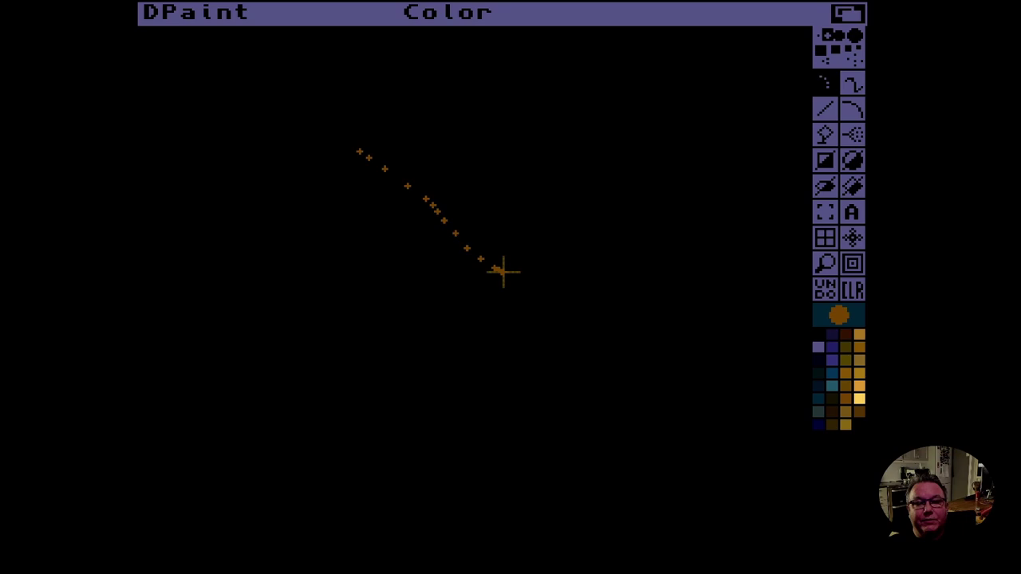
click(826, 161)
drag(383, 224, 529, 303)
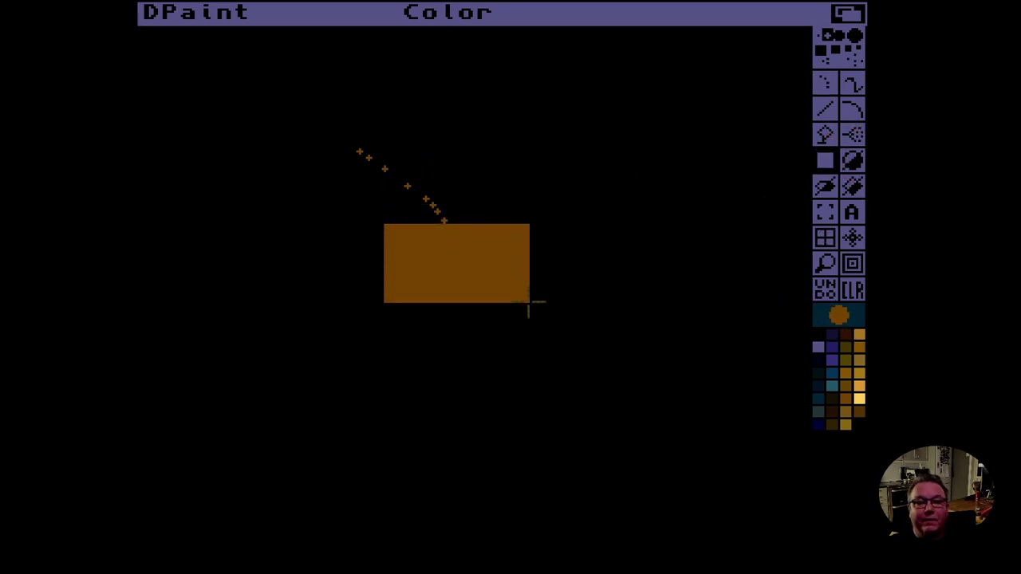
- Pick up the King Tut mask's eyes as a brush and stamp them onto the spare page
key(j)
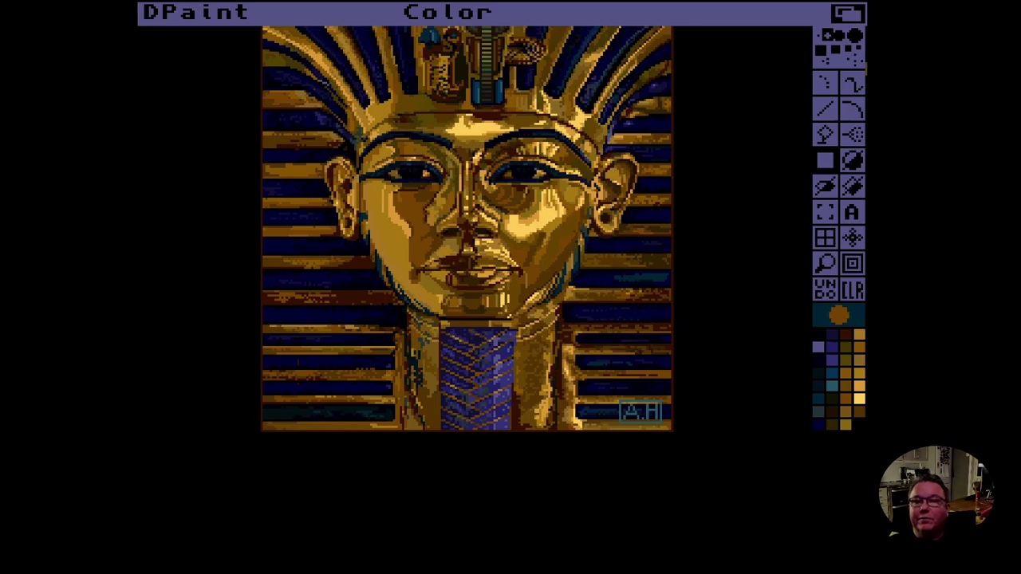
click(825, 212)
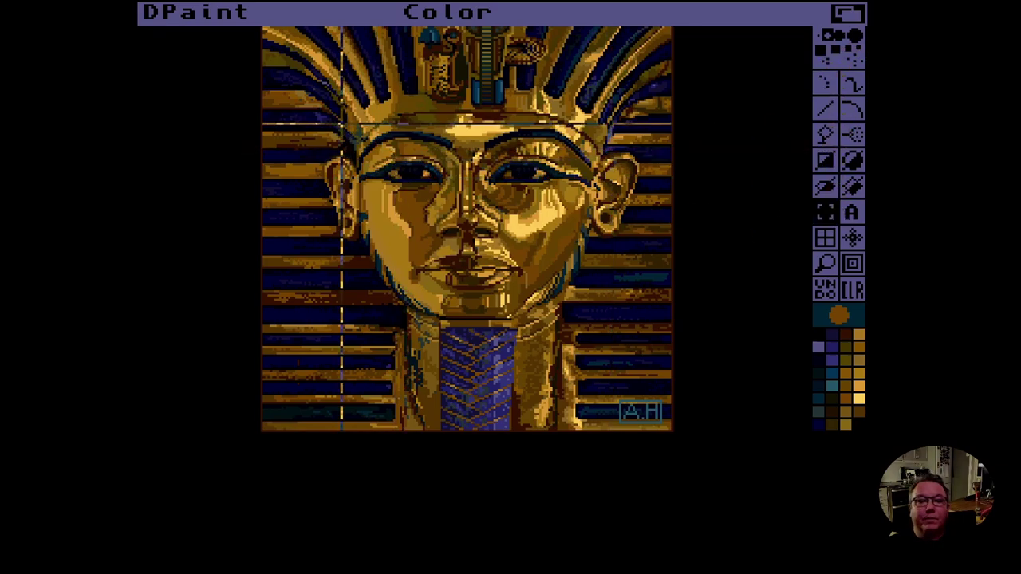
drag(352, 127, 464, 191)
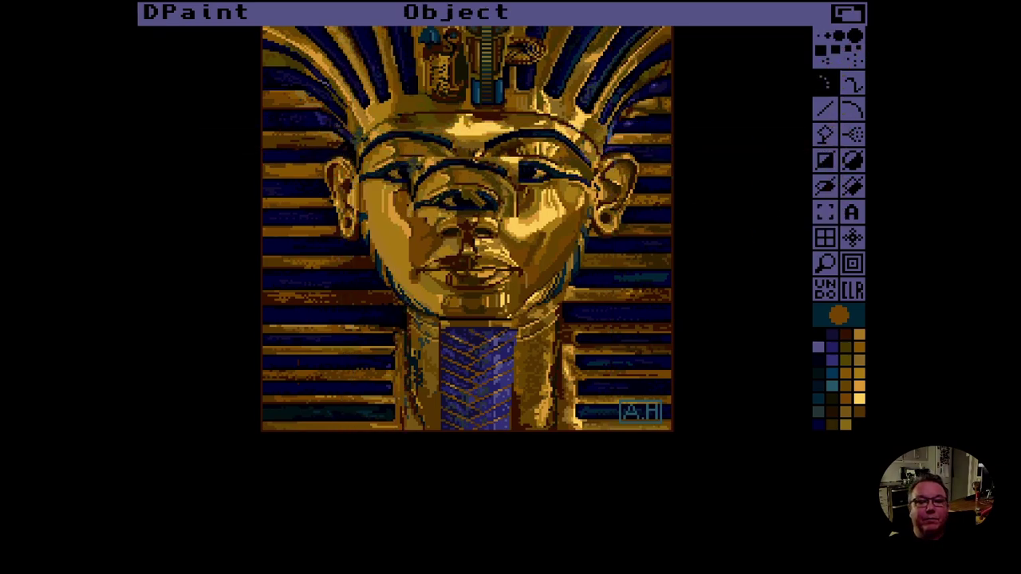
key(j)
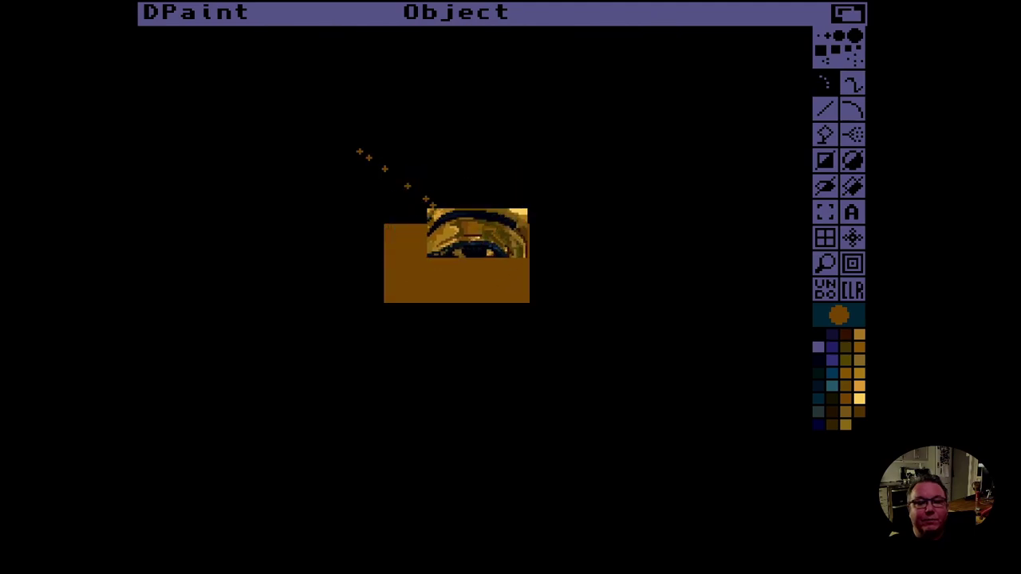
drag(466, 239, 375, 295)
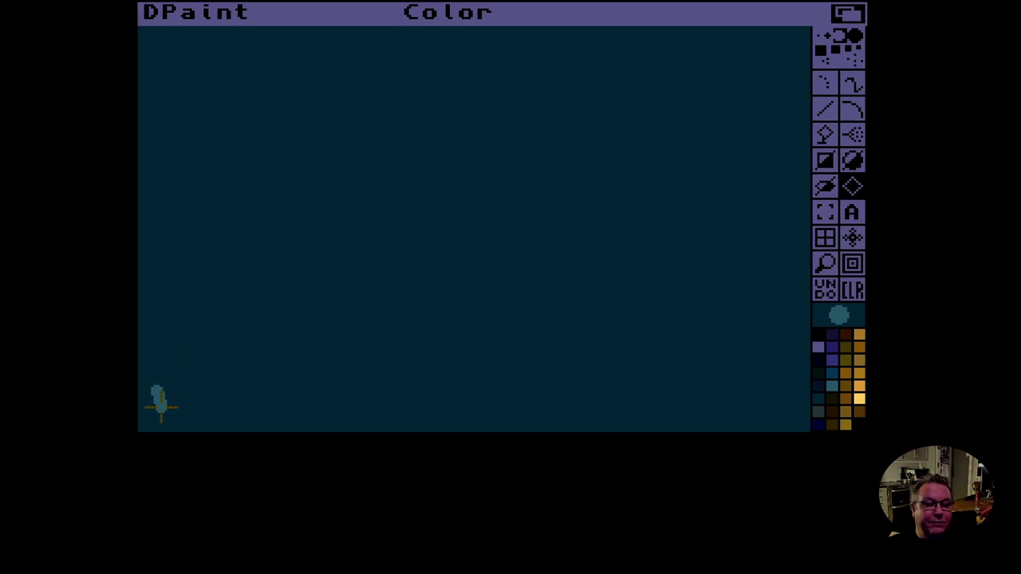
- Draw a teal arrow at the lower left and add the text 'Hello' at the top left
drag(161, 406, 187, 424)
drag(187, 380, 156, 292)
click(851, 212)
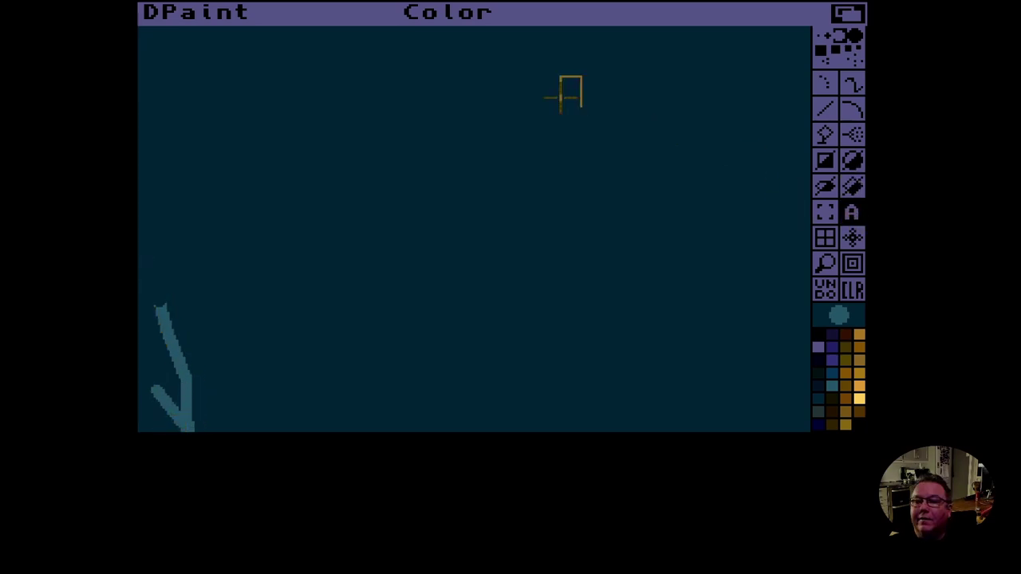
click(151, 48)
text(H)
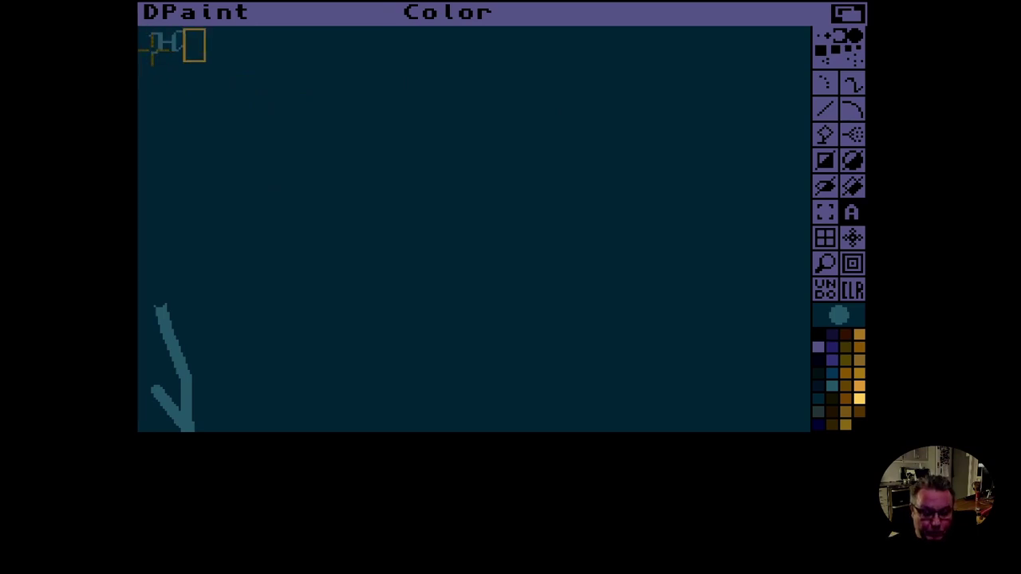
text(ello)
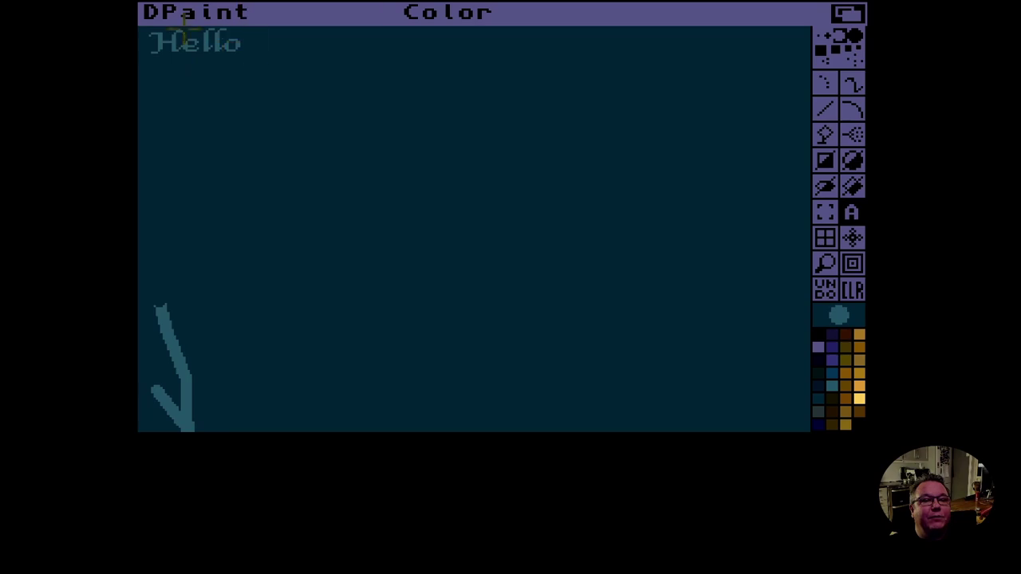
- Merge the spare page's Hello text and teal arrow onto the King Tut picture using Spare > Merge in back
right_click(152, 12)
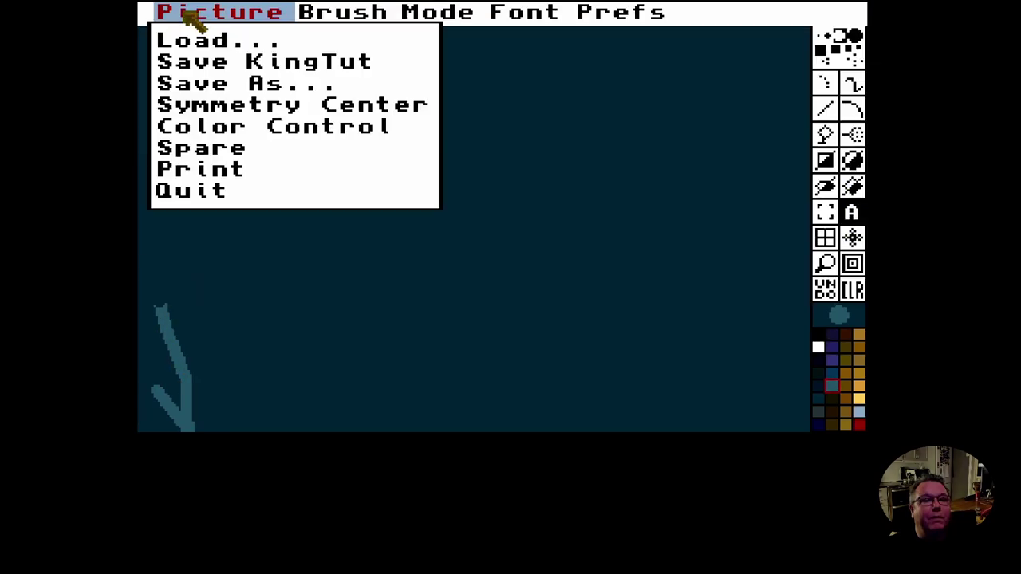
mouse_move(225, 130)
mouse_move(228, 151)
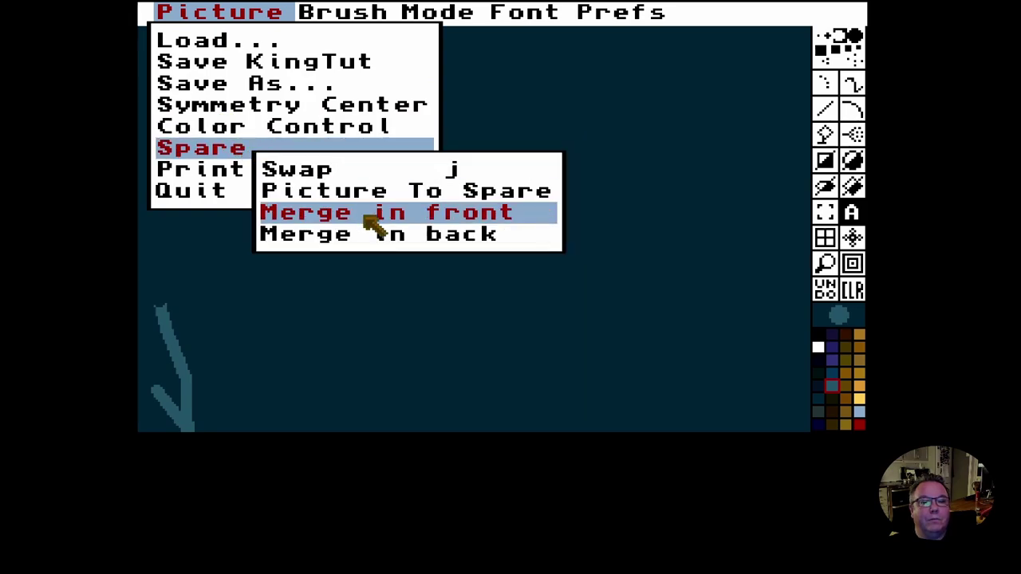
right_click(388, 234)
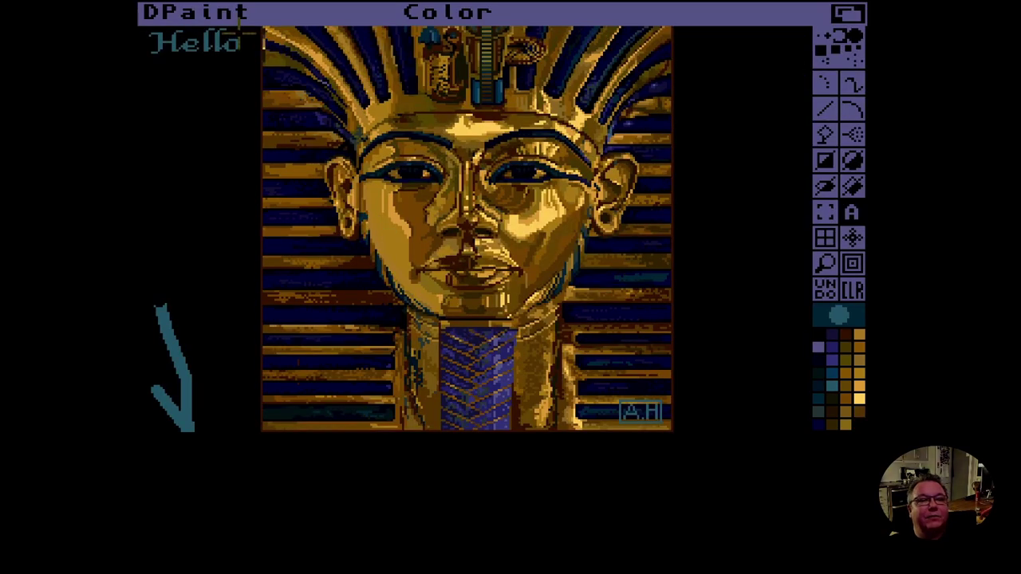